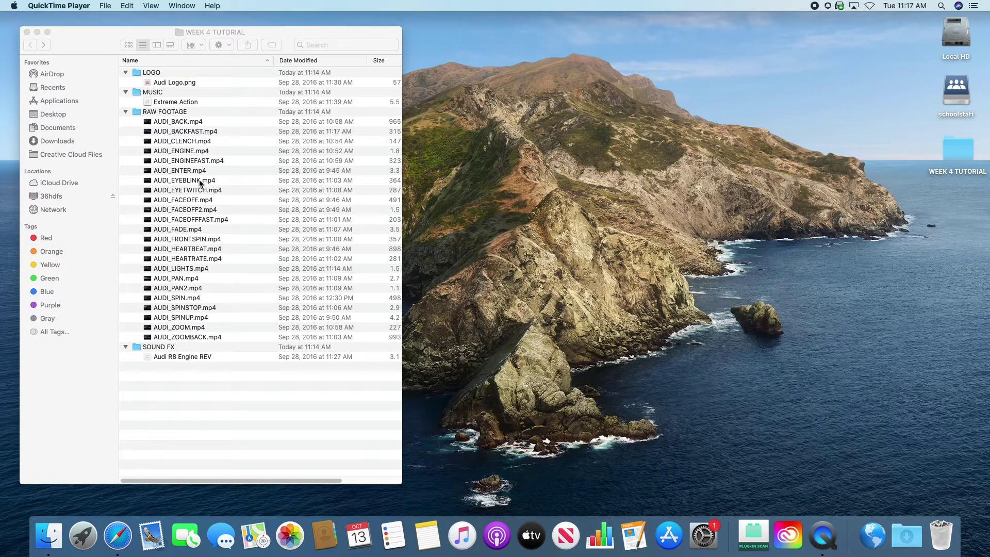
# Quick Look preview the Audi logo, Extreme Action music, footage clips and Engine REV sound
pyautogui.click(173, 84)
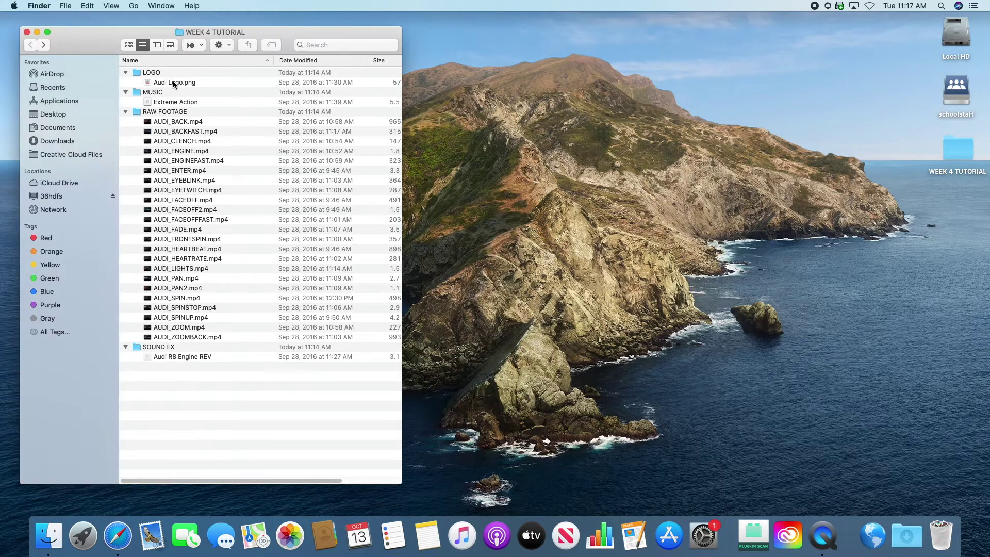
pyautogui.click(177, 84)
pyautogui.press('space')
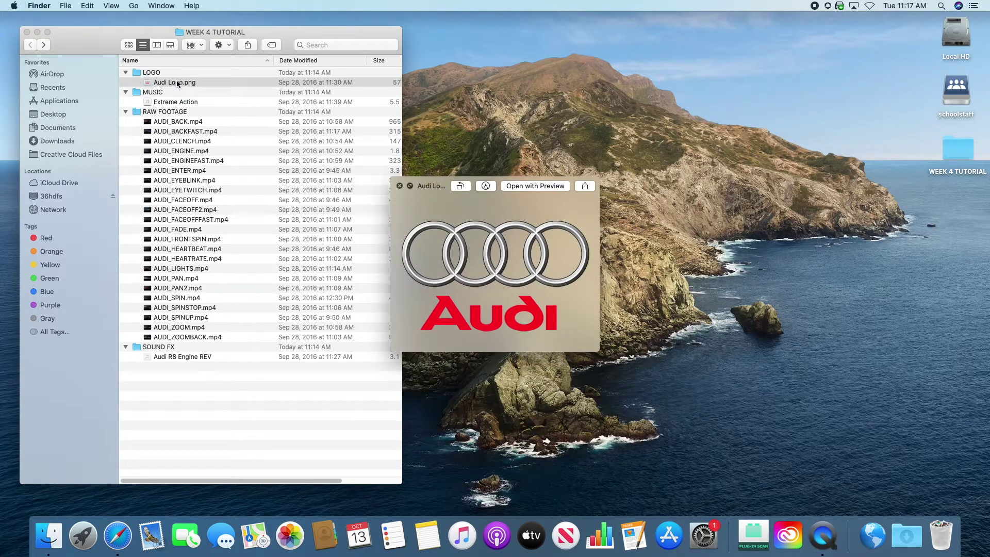
pyautogui.press('Down')
pyautogui.press('Down')
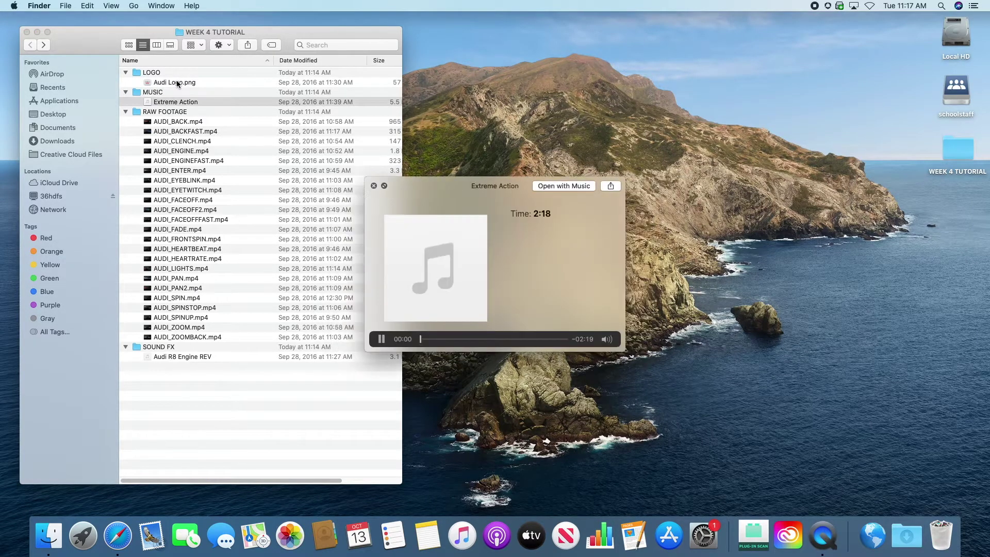
pyautogui.press('Down')
pyautogui.press('Down')
pyautogui.press('Down')
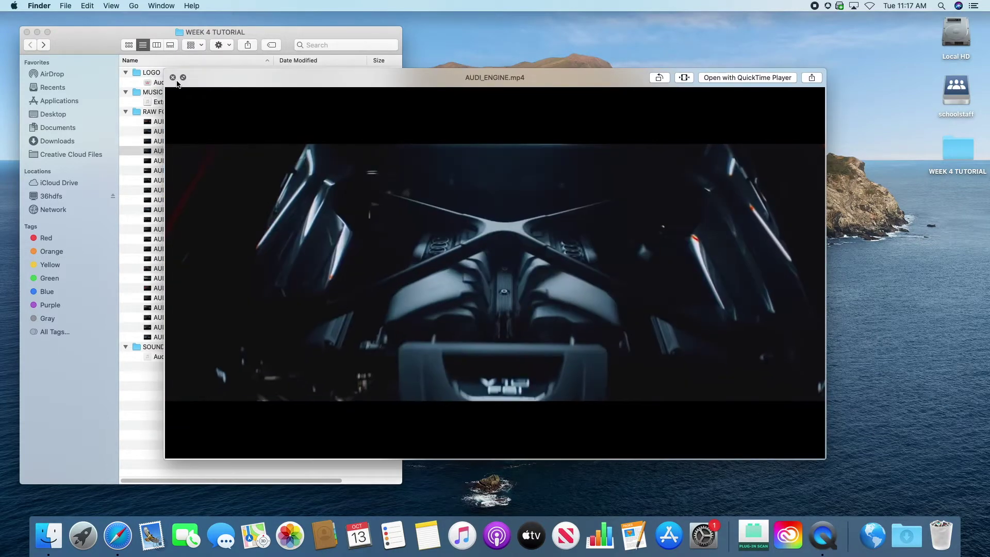
pyautogui.press('Down')
pyautogui.press('Up')
pyautogui.press('Down')
pyautogui.press('space')
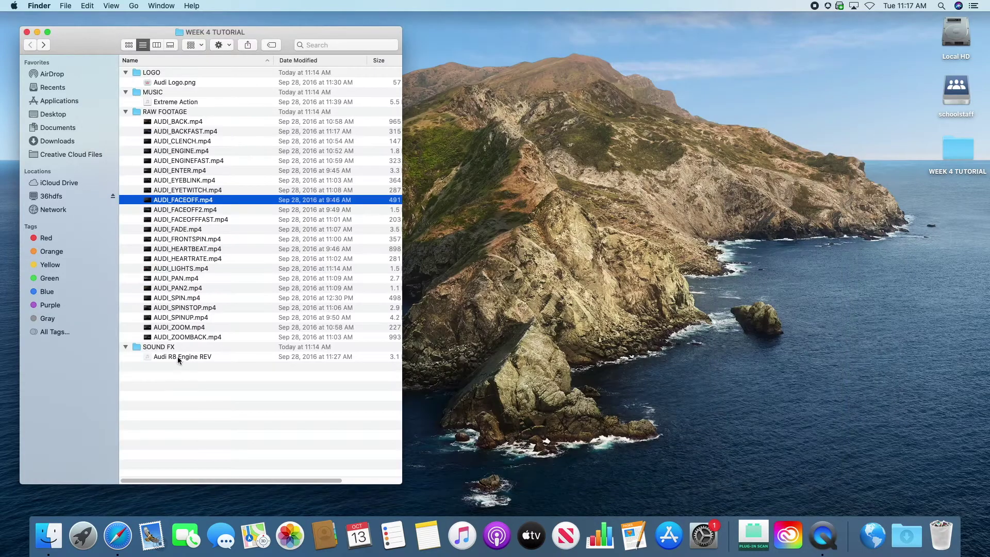
pyautogui.click(179, 357)
pyautogui.press('space')
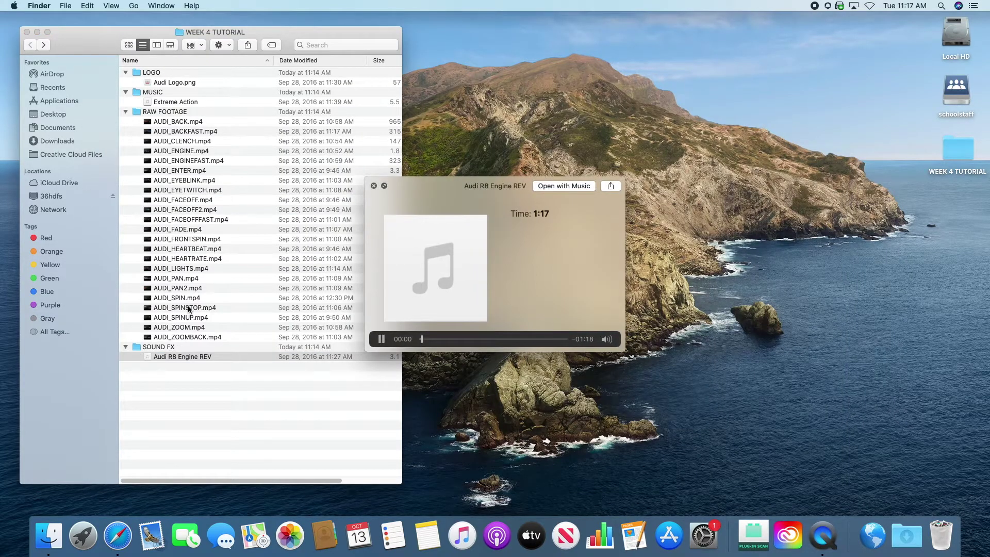
pyautogui.press('space')
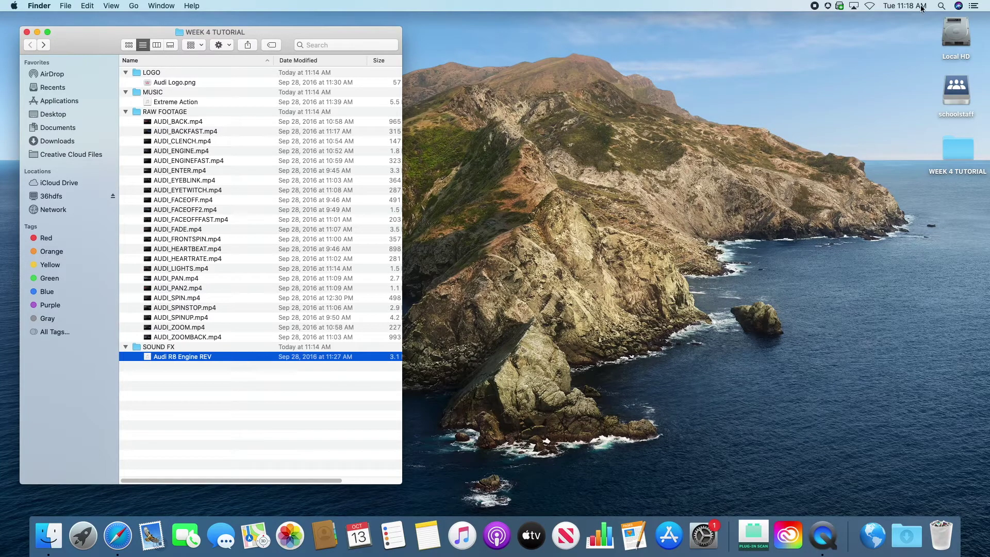
# Launch Adobe Premiere Pro 2020 from a Spotlight search for 'premiere'
pyautogui.click(942, 6)
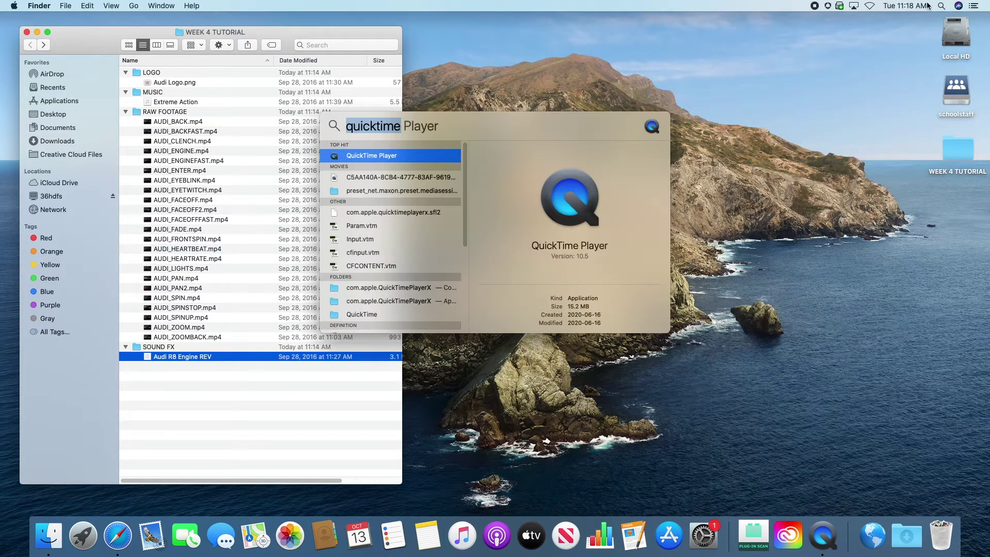
pyautogui.write('premiere')
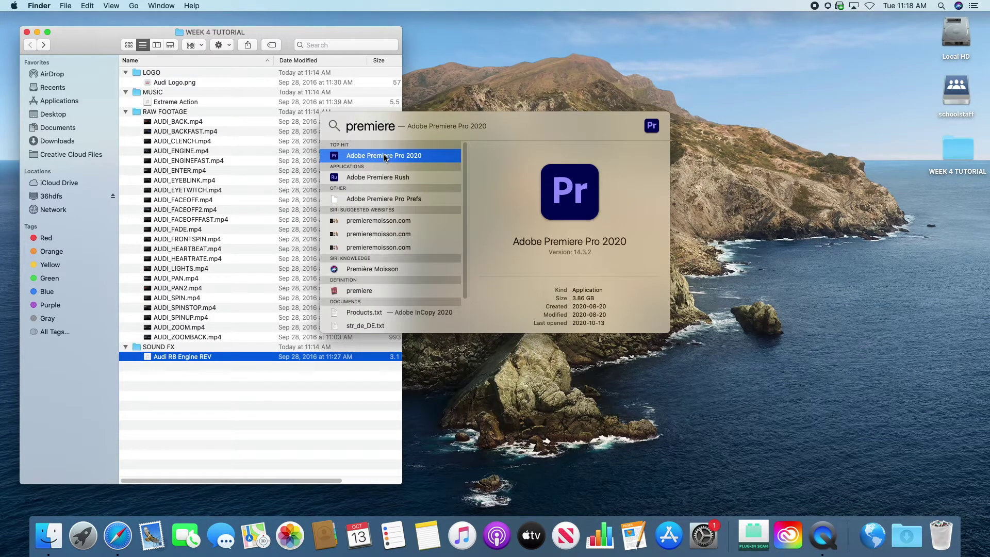
pyautogui.click(385, 156)
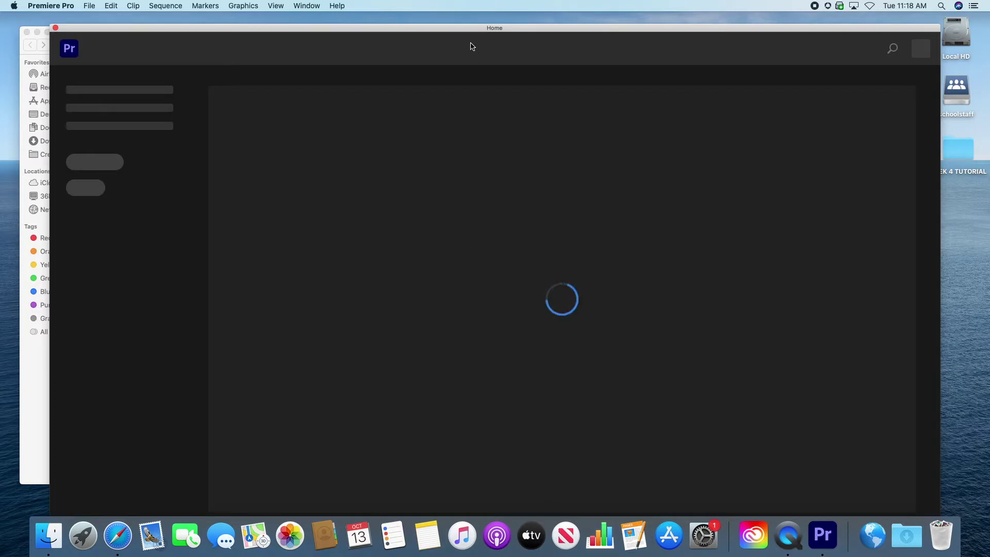
# Enlarge the Premiere Home window to fill the screen and dismiss the feature tour popup
pyautogui.moveTo(470, 35); pyautogui.dragTo(421, 23)
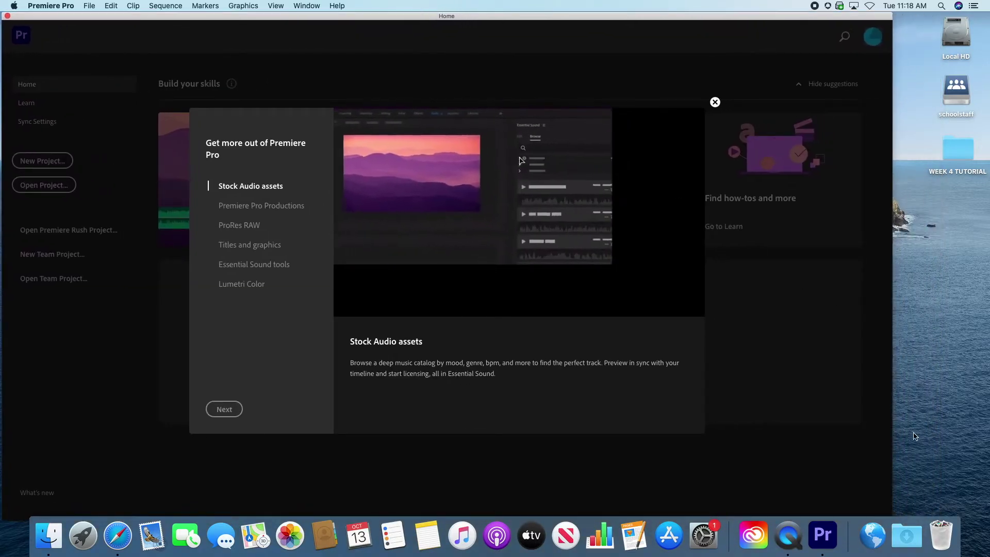
pyautogui.moveTo(750, 14)
pyautogui.mouseDown()
pyautogui.moveTo(750, 35)
pyautogui.moveTo(753, 10)
pyautogui.moveTo(744, 12)
pyautogui.mouseUp()
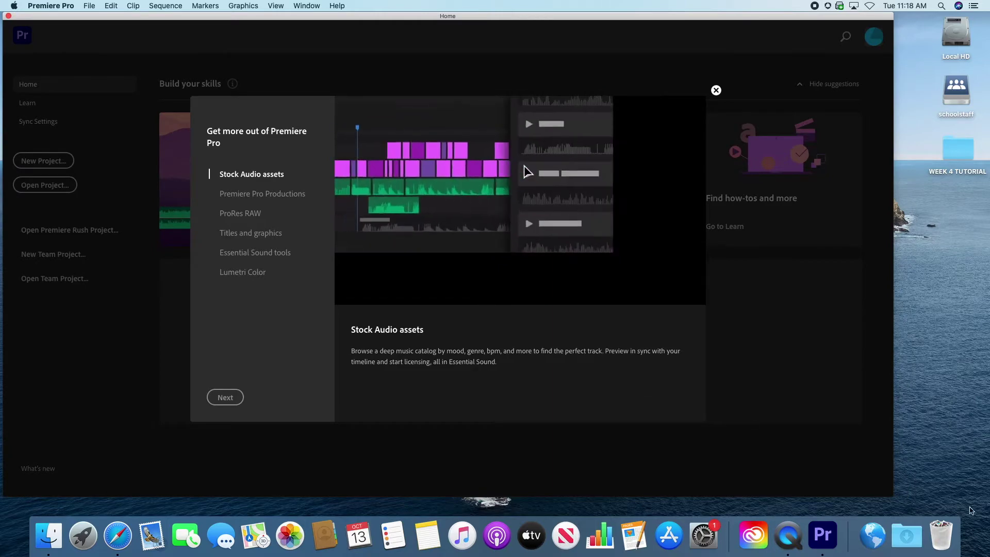
pyautogui.moveTo(892, 496); pyautogui.dragTo(986, 515)
pyautogui.click(763, 100)
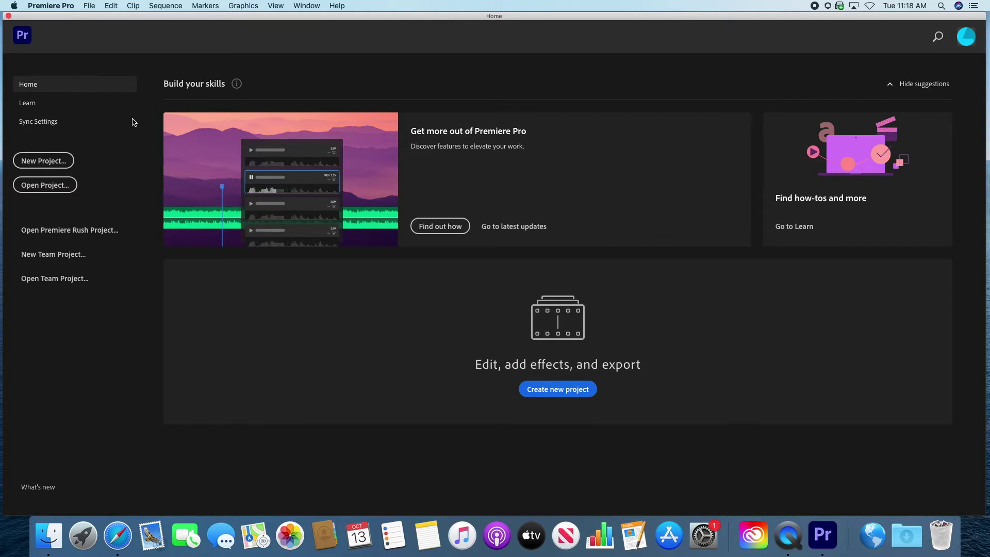
# Create project 'AUDI' with its location set to a new Desktop folder named AUDI
pyautogui.click(52, 164)
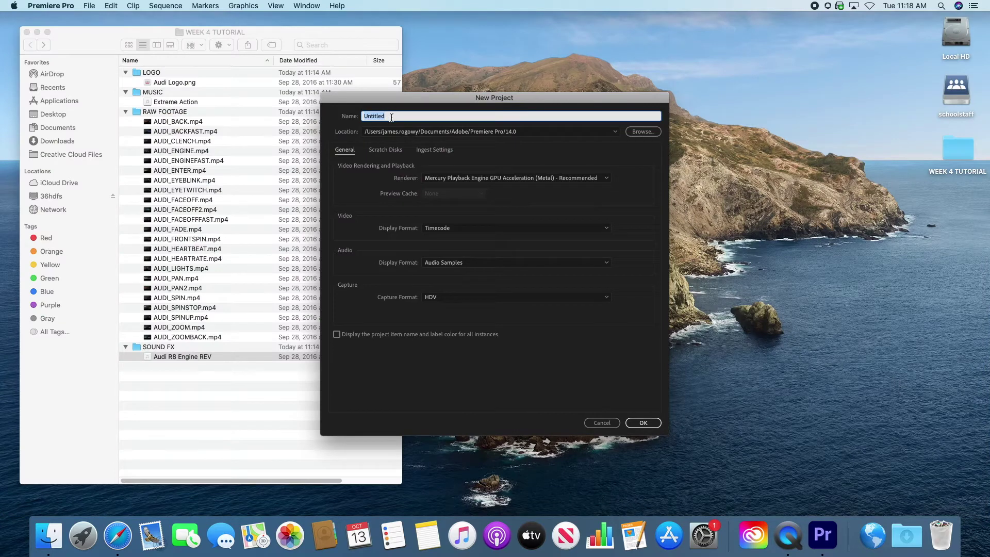
pyautogui.write('AUDI')
pyautogui.click(642, 133)
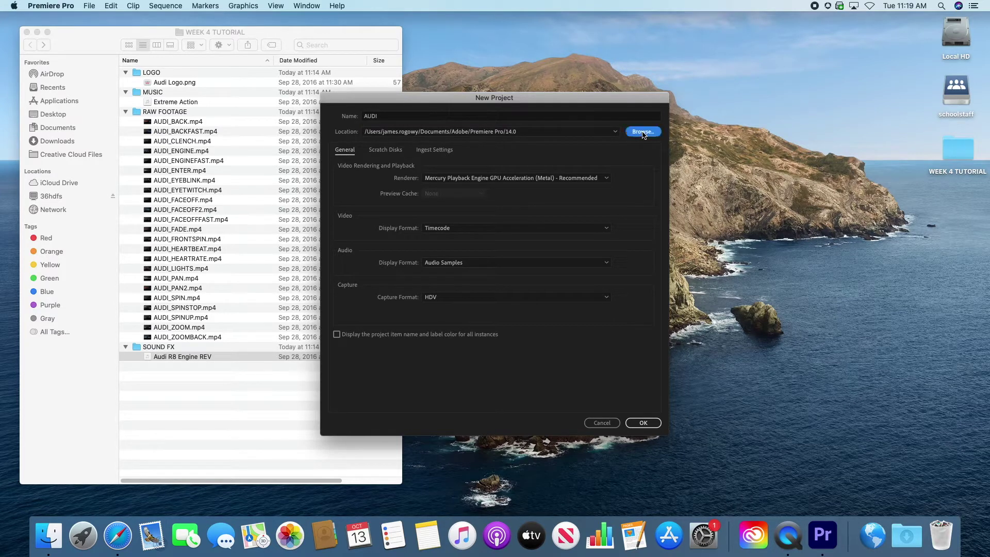
pyautogui.click(389, 195)
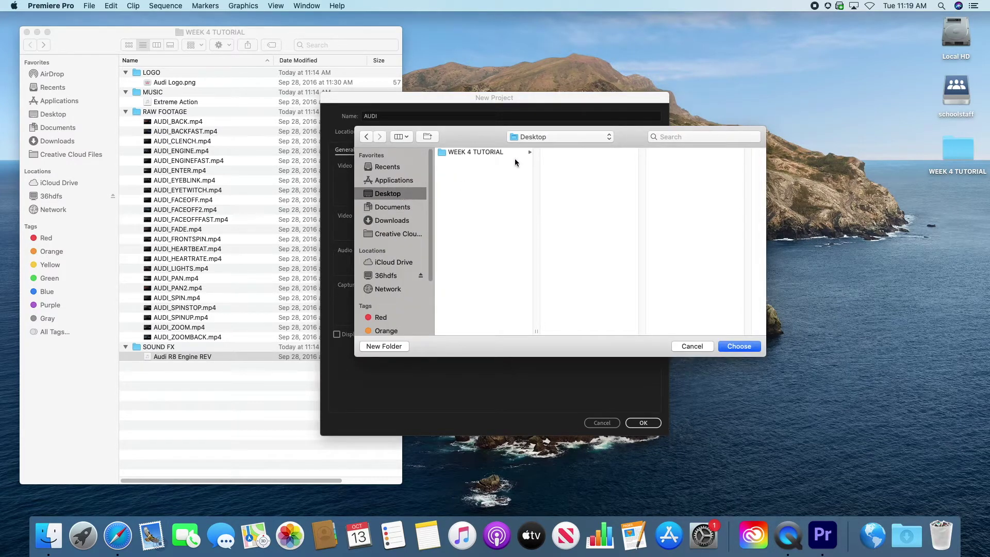
pyautogui.click(395, 347)
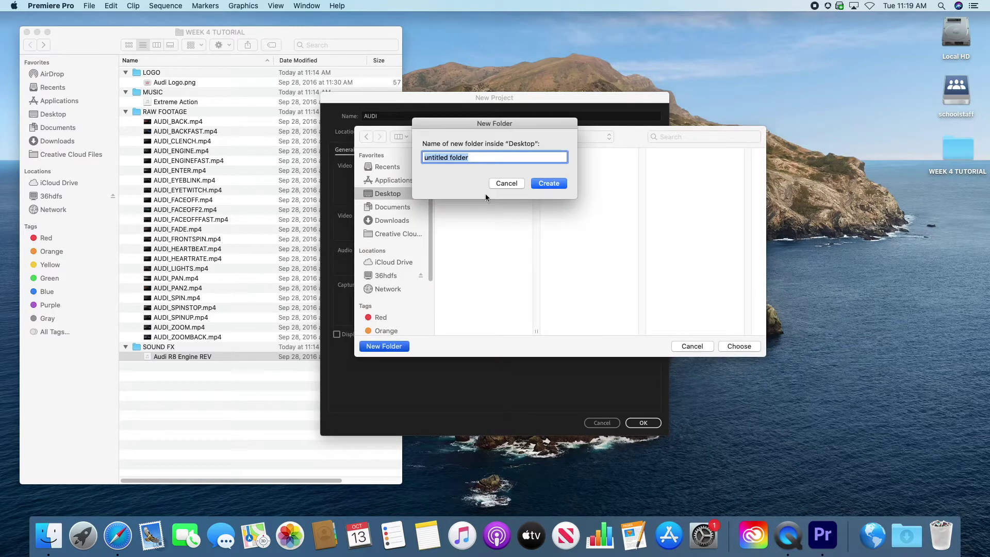
pyautogui.write('AUDI')
pyautogui.click(546, 183)
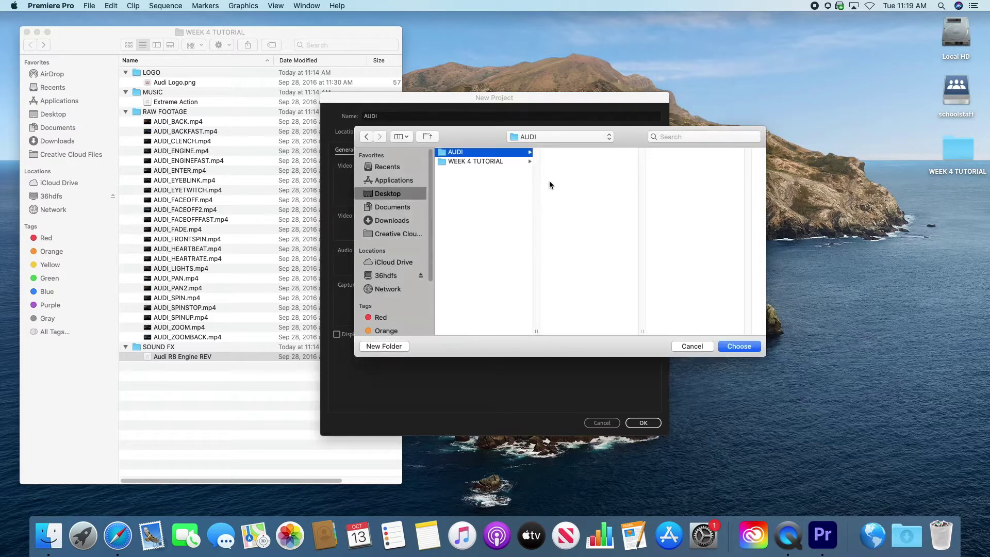
pyautogui.click(739, 346)
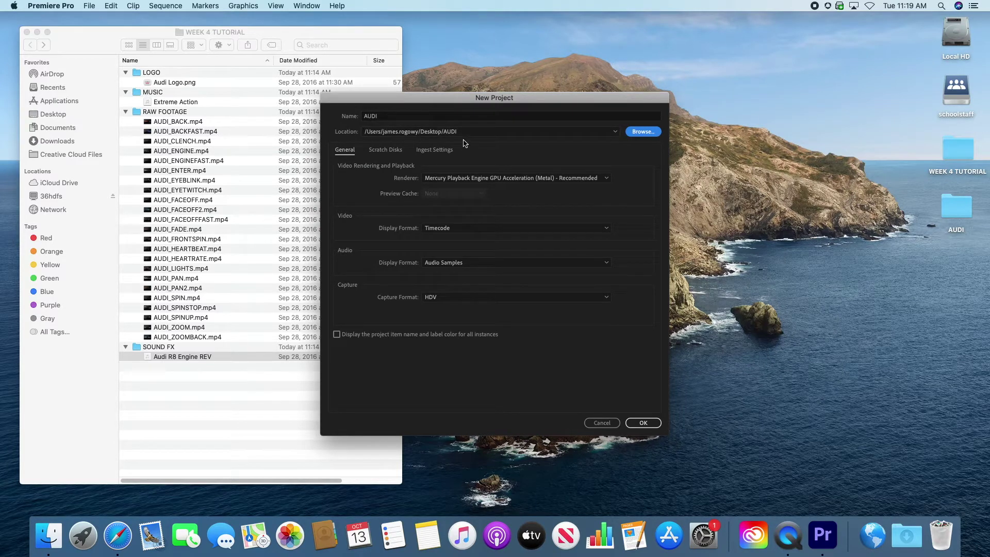
pyautogui.click(646, 424)
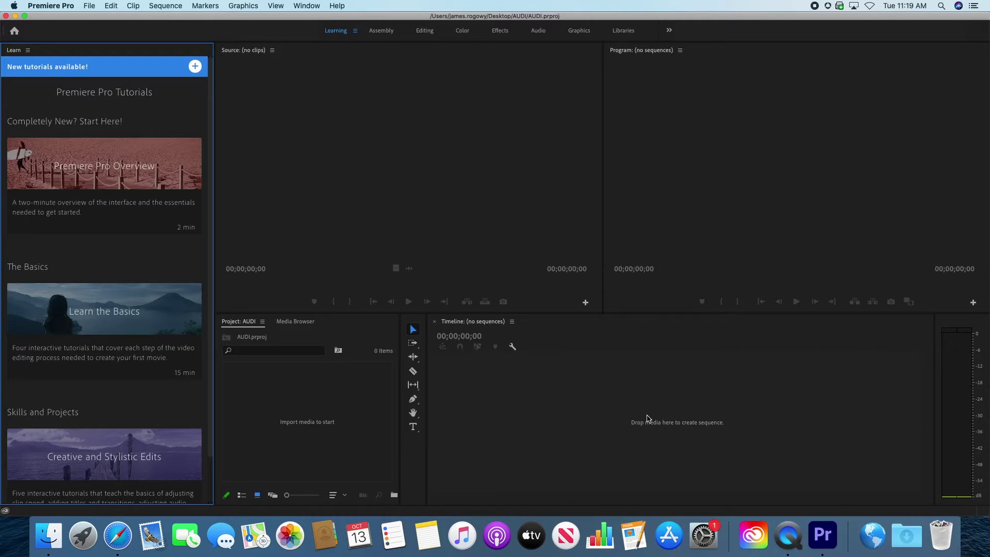
# Close the Learn tutorials panel, switch to the Effects workspace, then check Effect Controls and Source tabs
pyautogui.click(28, 51)
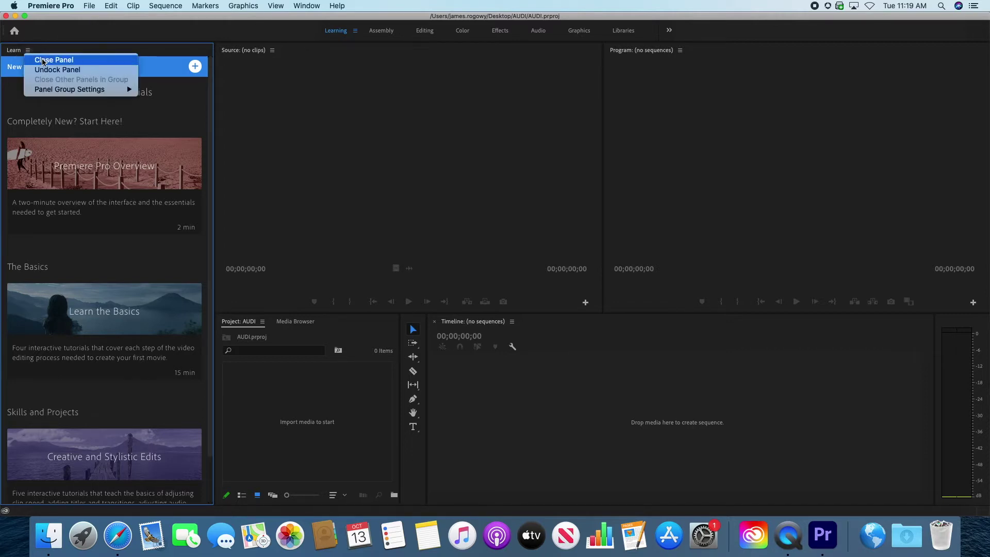
pyautogui.click(45, 60)
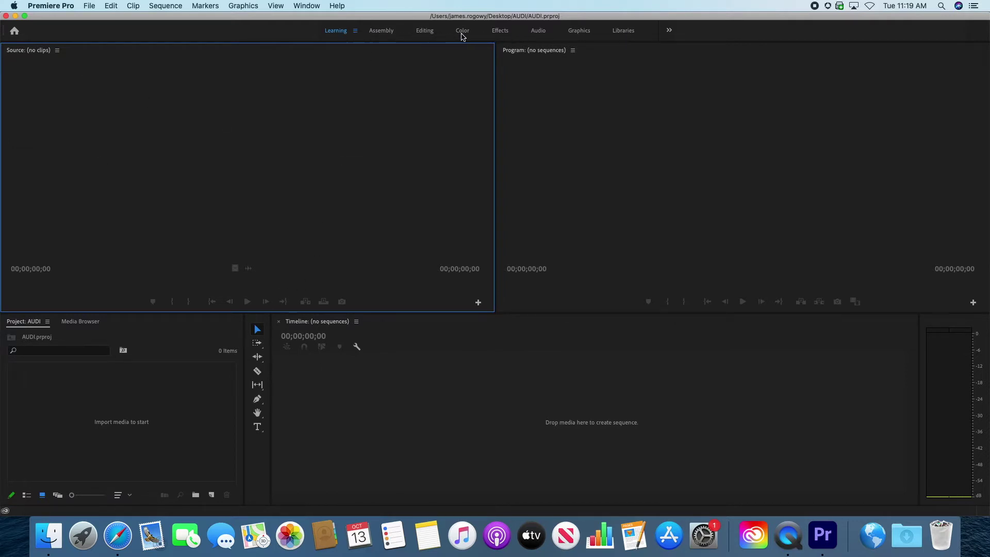
pyautogui.click(502, 31)
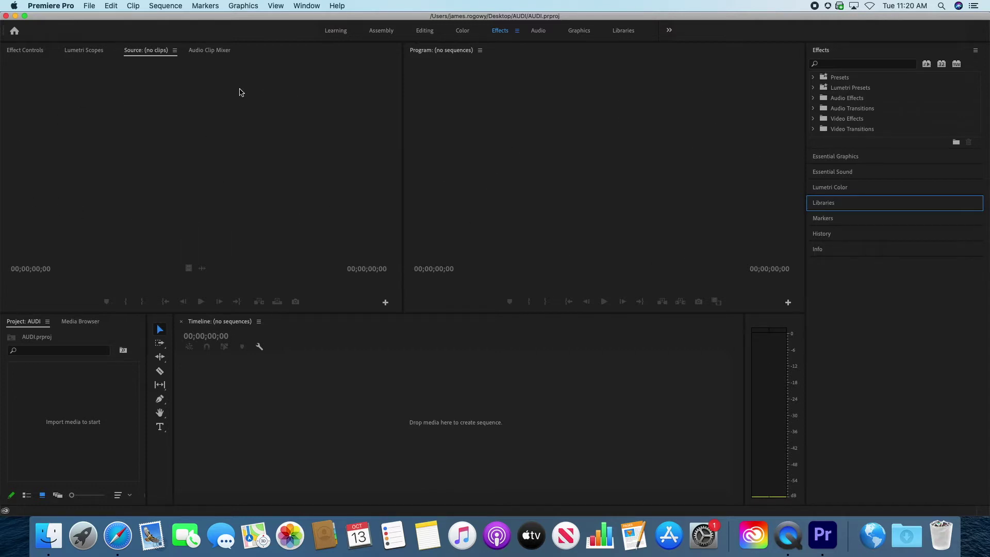
pyautogui.click(27, 51)
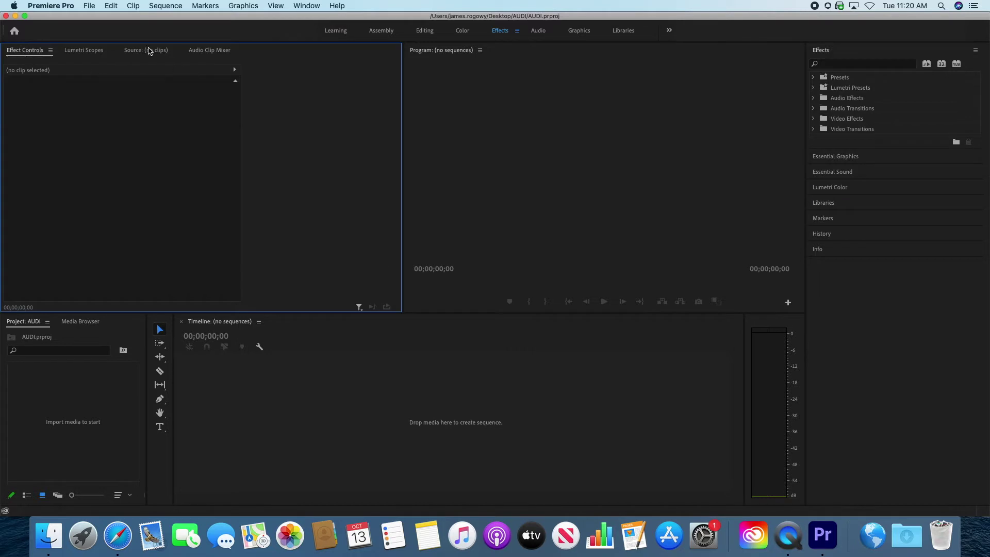
pyautogui.click(149, 50)
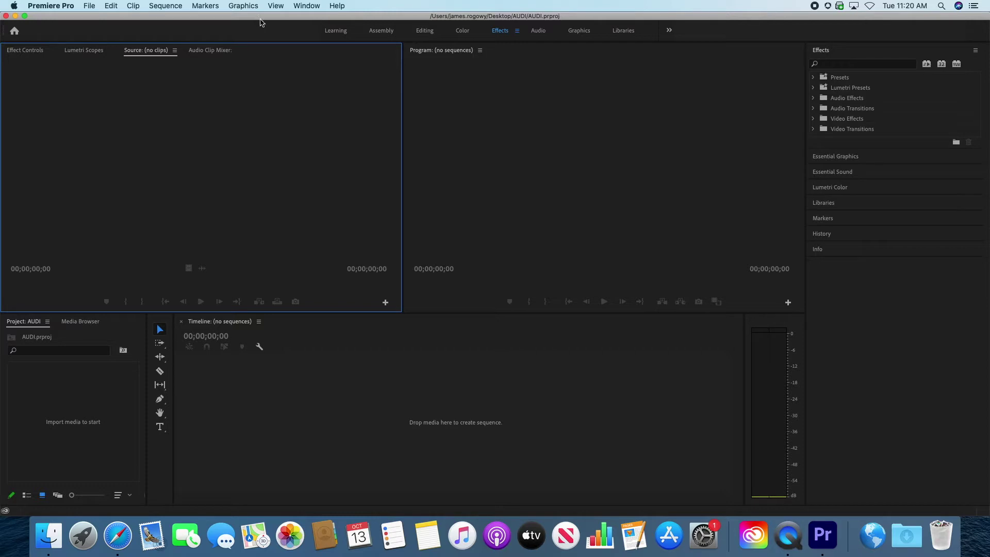
# Place the Finder window beside Premiere and open the RAW FOOTAGE folder
pyautogui.moveTo(242, 19); pyautogui.dragTo(438, 18)
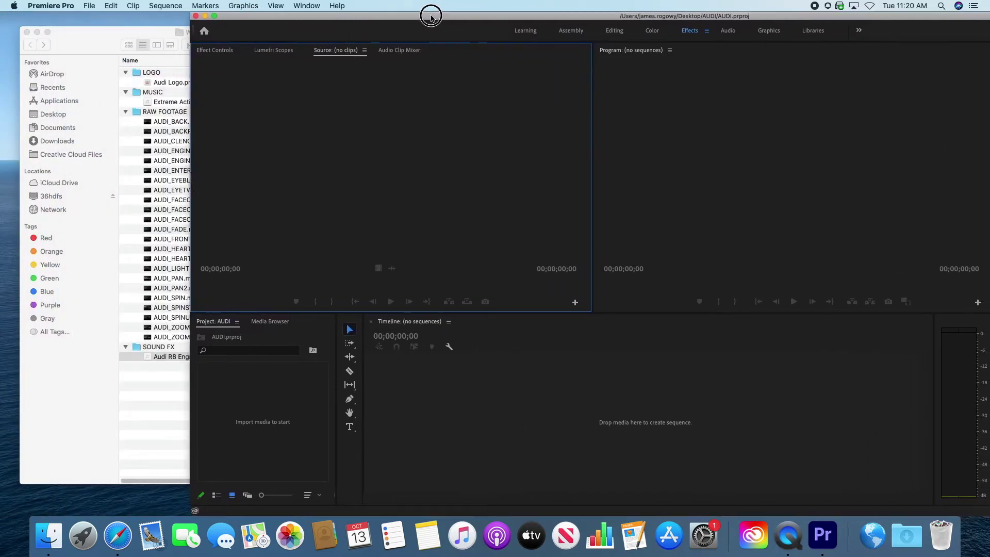
pyautogui.moveTo(164, 34); pyautogui.dragTo(126, 25)
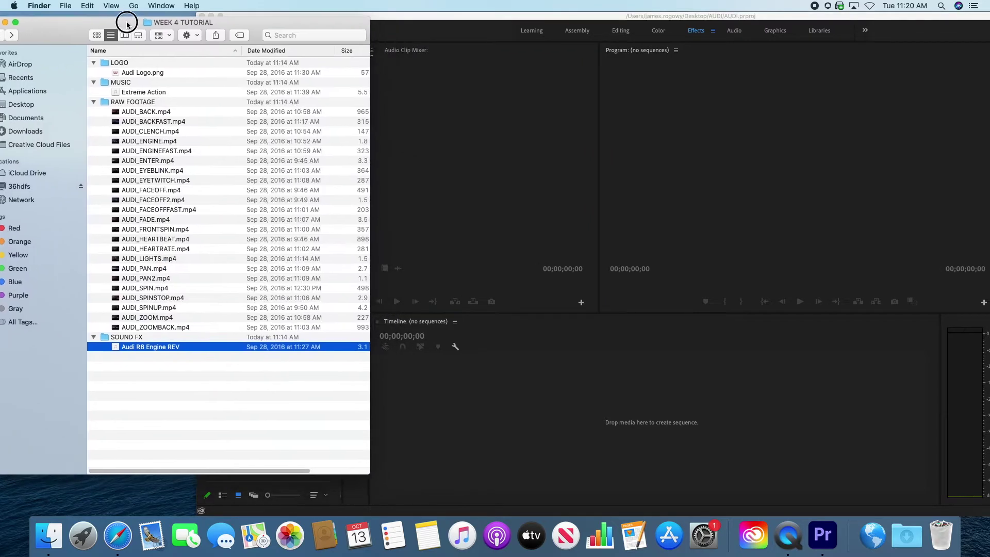
pyautogui.moveTo(360, 480); pyautogui.dragTo(176, 471)
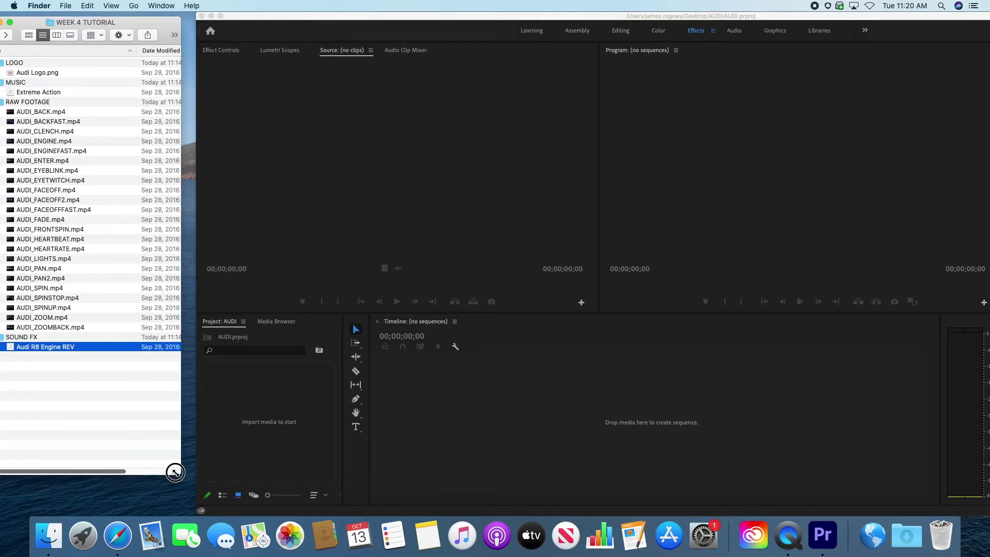
pyautogui.doubleClick(31, 103)
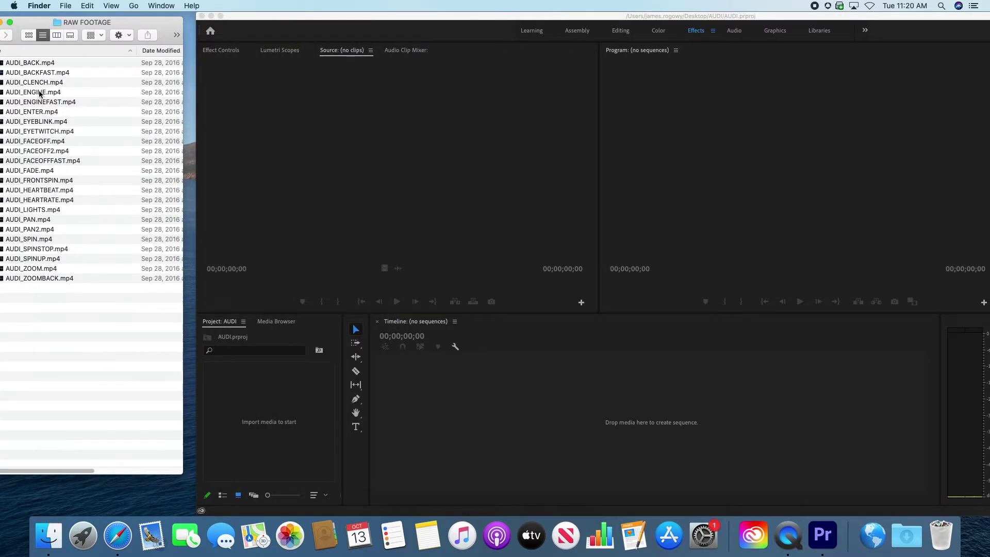
pyautogui.moveTo(40, 22); pyautogui.dragTo(69, 17)
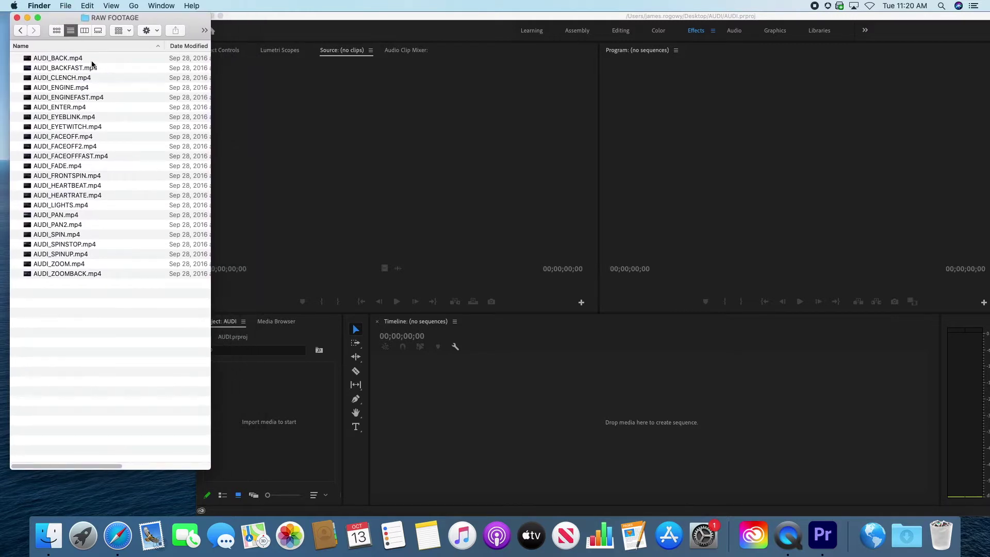
# Select all 23 footage files and drag them into Premiere's Project panel
pyautogui.moveTo(103, 59); pyautogui.dragTo(57, 276)
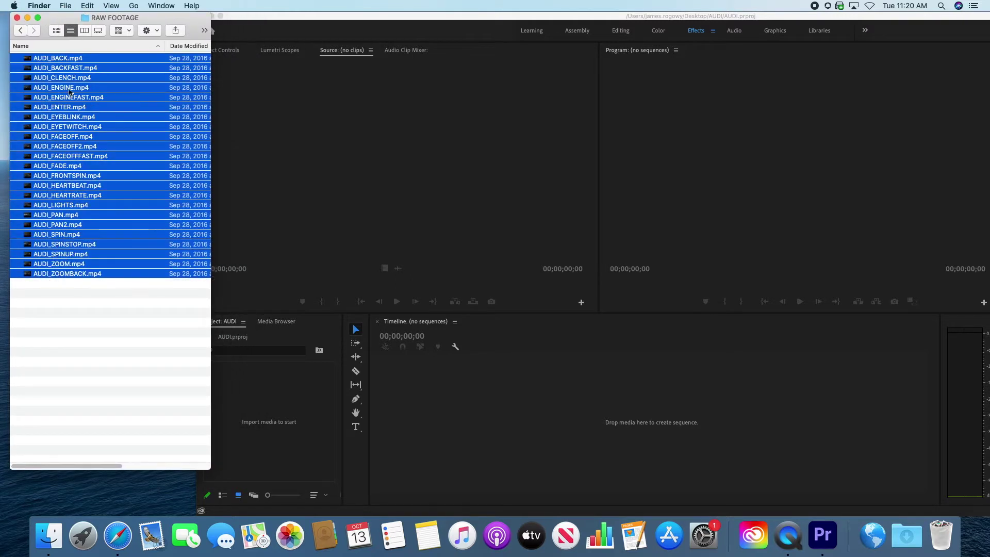
pyautogui.click(113, 304)
pyautogui.moveTo(119, 294); pyautogui.dragTo(42, 69)
pyautogui.click(109, 346)
pyautogui.press('super+a')
pyautogui.moveTo(59, 60); pyautogui.dragTo(279, 415)
# Bring the Premiere window back to the front, fully in view, as the import finishes
pyautogui.click(500, 20)
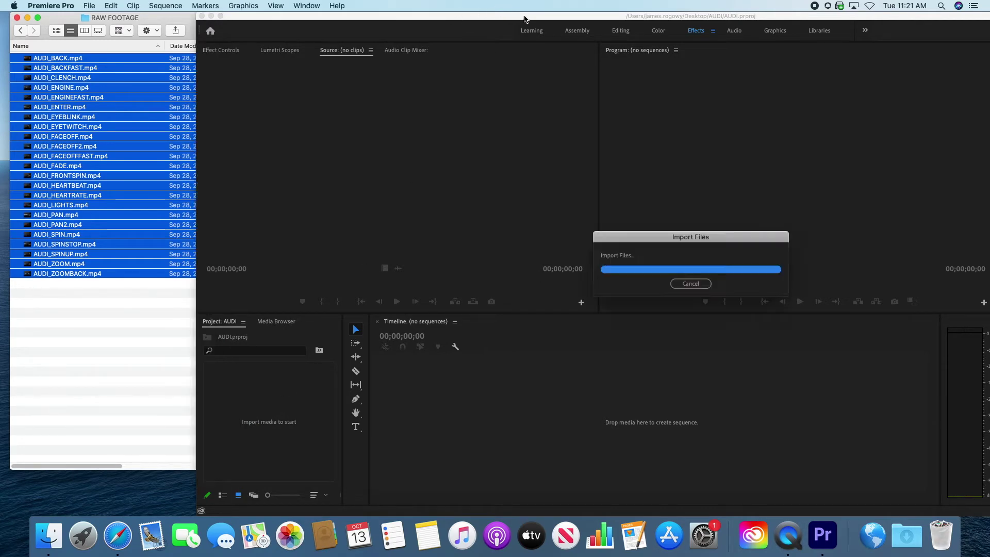
pyautogui.moveTo(526, 18); pyautogui.dragTo(331, 5)
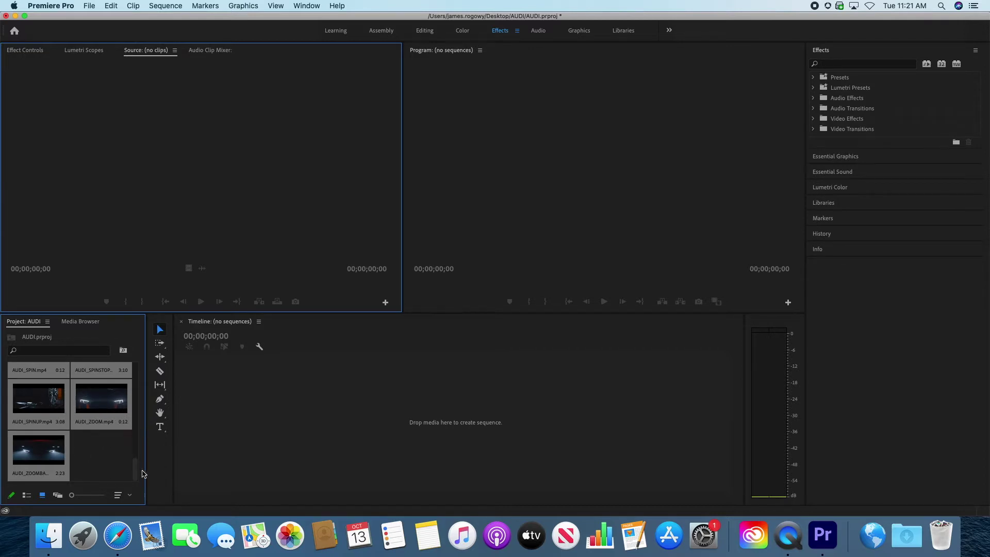
pyautogui.moveTo(135, 468)
pyautogui.mouseDown()
pyautogui.moveTo(138, 367)
pyautogui.moveTo(135, 469)
pyautogui.mouseUp()
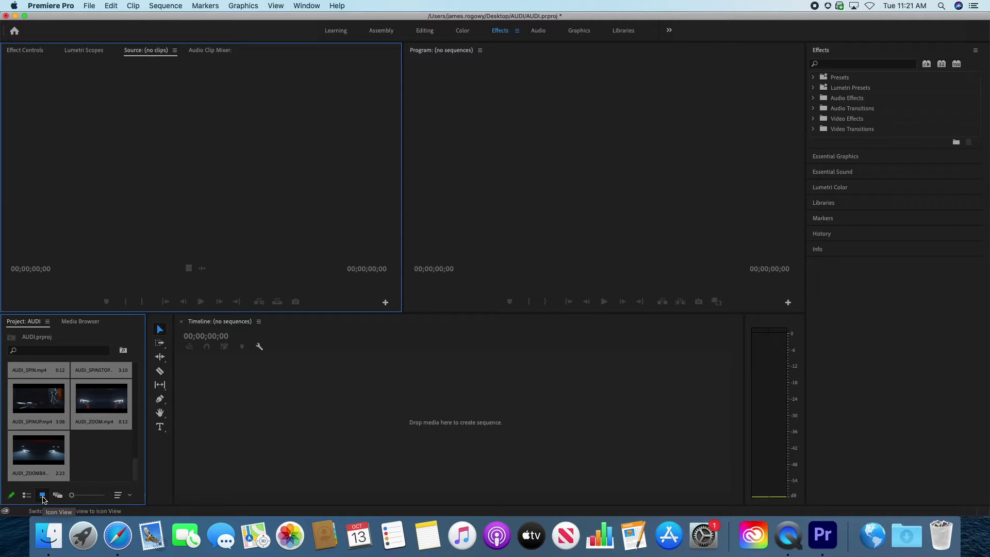
# Try Freeform View, then switch the Project panel to List View showing clip names
pyautogui.click(58, 496)
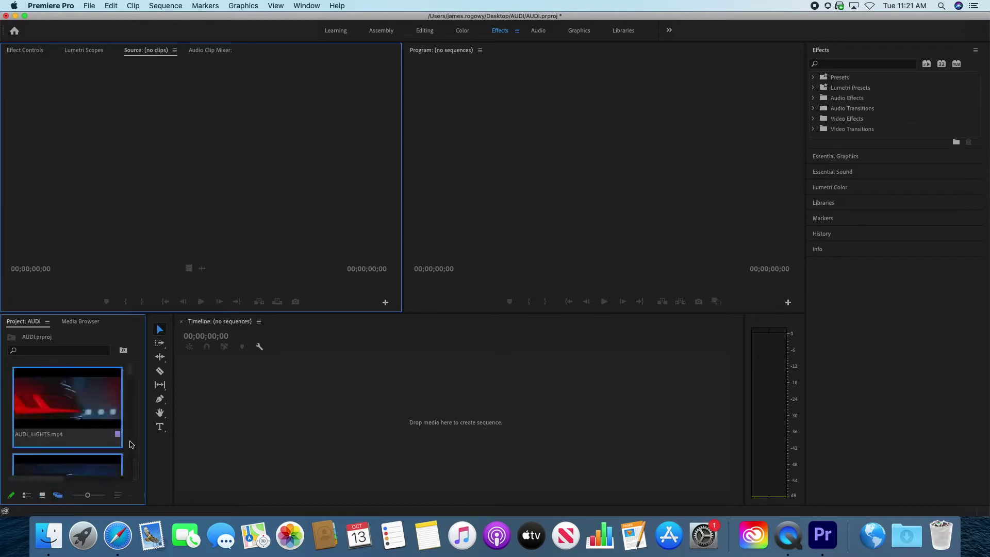
pyautogui.moveTo(133, 364)
pyautogui.mouseDown()
pyautogui.moveTo(117, 455)
pyautogui.moveTo(119, 358)
pyautogui.mouseUp()
pyautogui.click(27, 495)
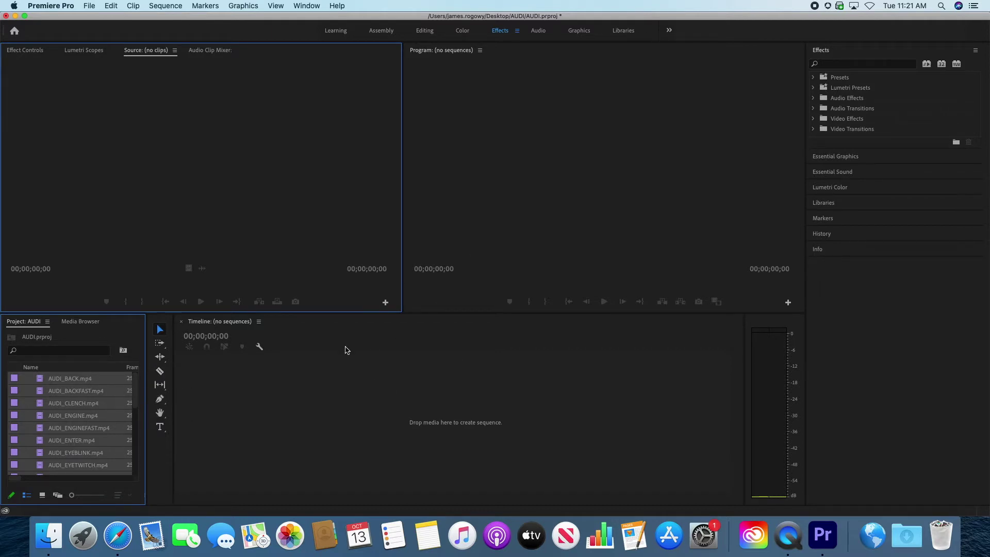
# Drag AUDI_BACK.mp4 into the empty Timeline to make the AUDI_BACK sequence on V1
pyautogui.click(65, 382)
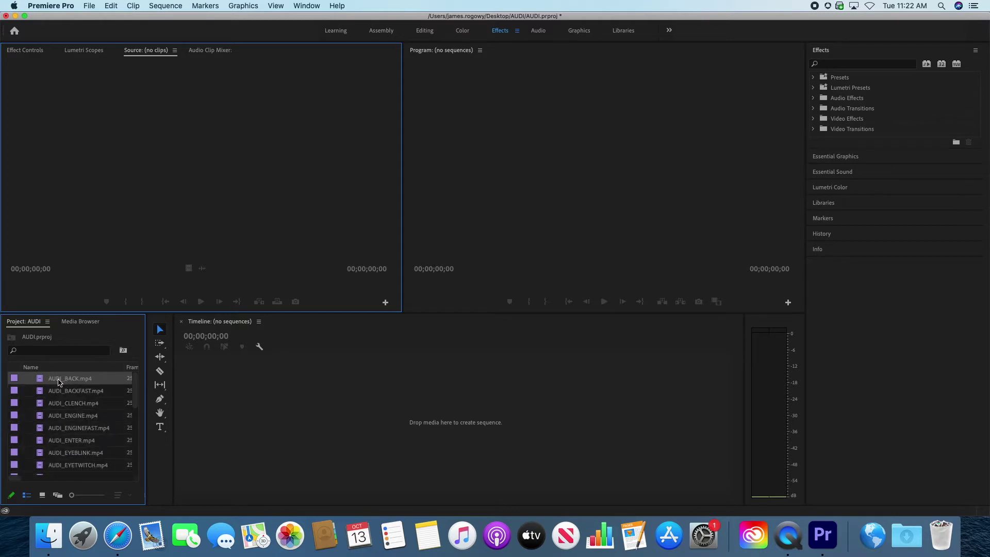
pyautogui.moveTo(61, 381); pyautogui.dragTo(298, 413)
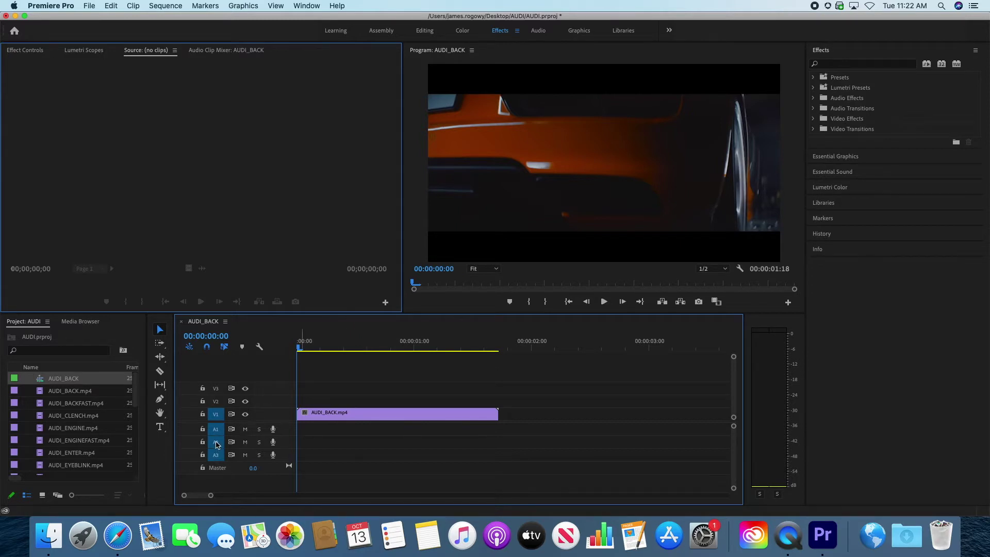
pyautogui.click(361, 416)
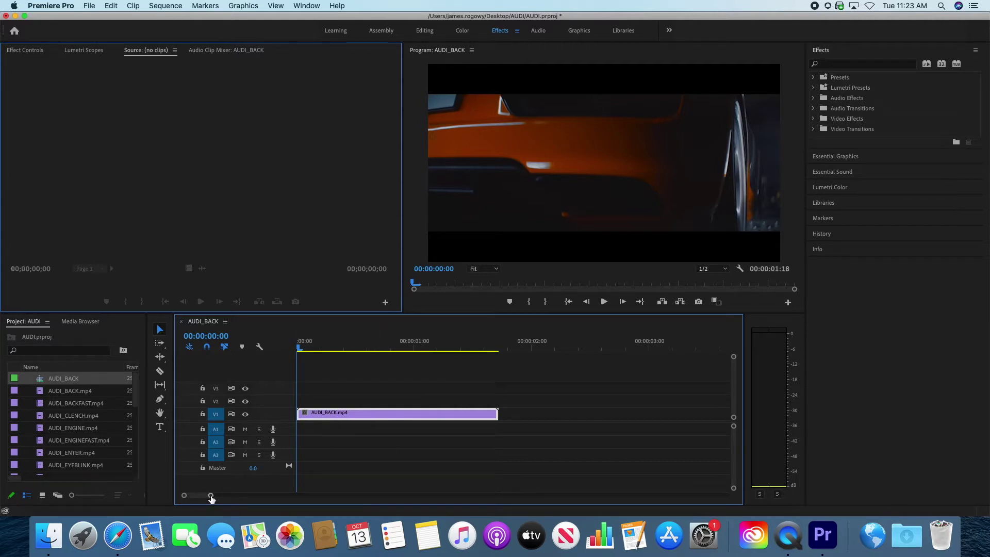
pyautogui.moveTo(210, 496)
pyautogui.mouseDown()
pyautogui.moveTo(254, 496)
pyautogui.moveTo(198, 500)
pyautogui.mouseUp()
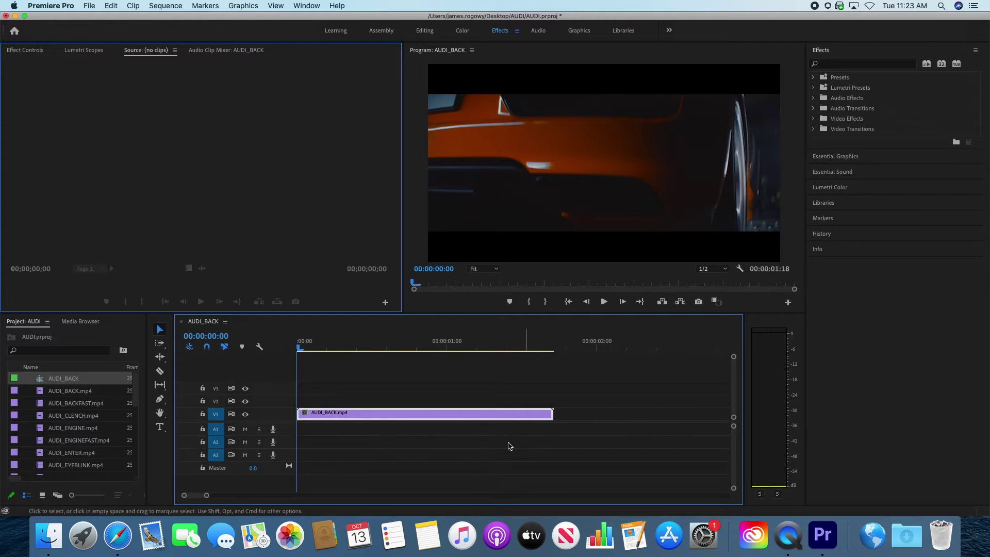
pyautogui.moveTo(197, 499); pyautogui.dragTo(192, 496)
pyautogui.moveTo(299, 350); pyautogui.dragTo(383, 370)
pyautogui.press('Right')
pyautogui.press('Right')
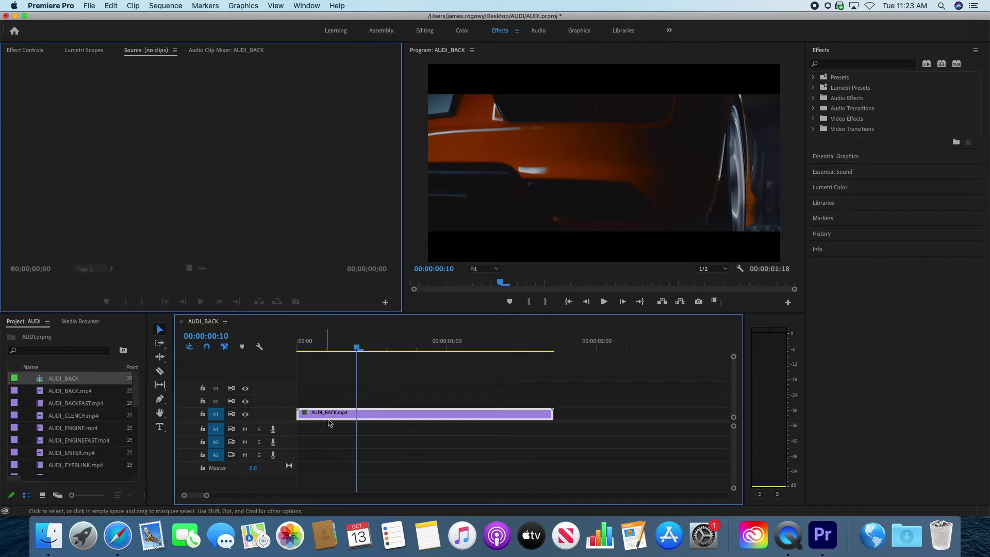
pyautogui.moveTo(359, 352); pyautogui.dragTo(293, 366)
pyautogui.press('space')
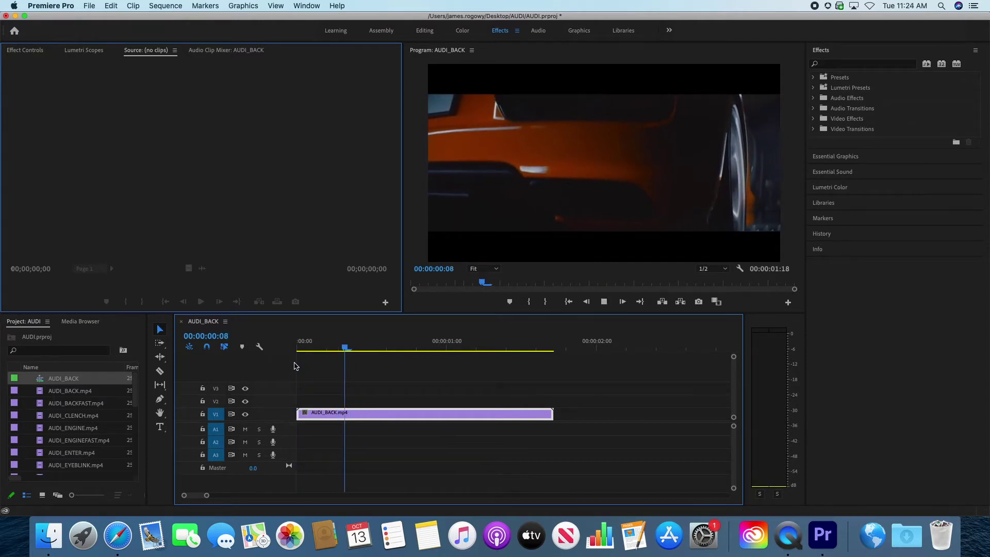
pyautogui.moveTo(320, 347); pyautogui.dragTo(293, 347)
pyautogui.press('space')
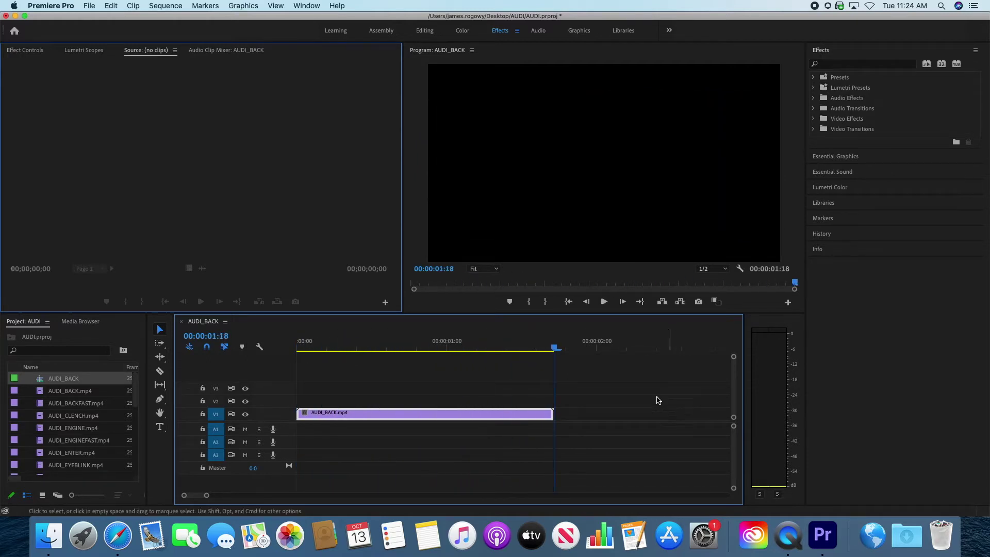
pyautogui.moveTo(554, 347); pyautogui.dragTo(289, 354)
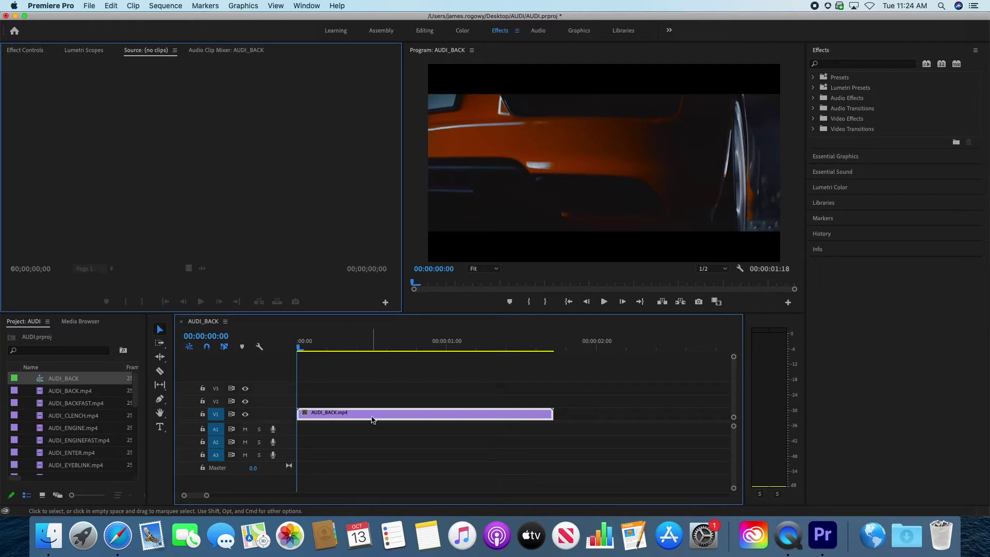
pyautogui.press('Delete')
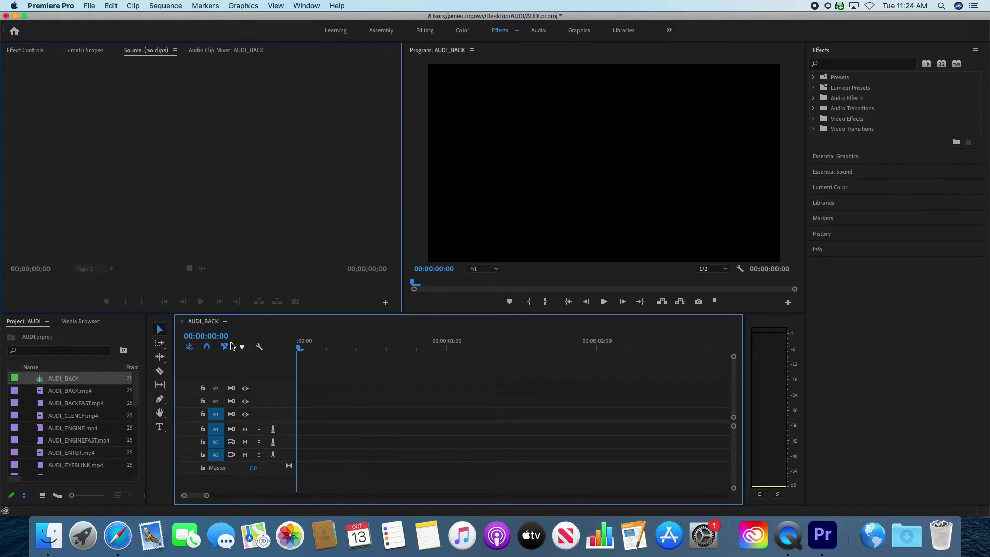
# Put AUDI_ENTER.mp4 on V1, keep the existing sequence settings, and scrub to preview it
pyautogui.click(136, 383)
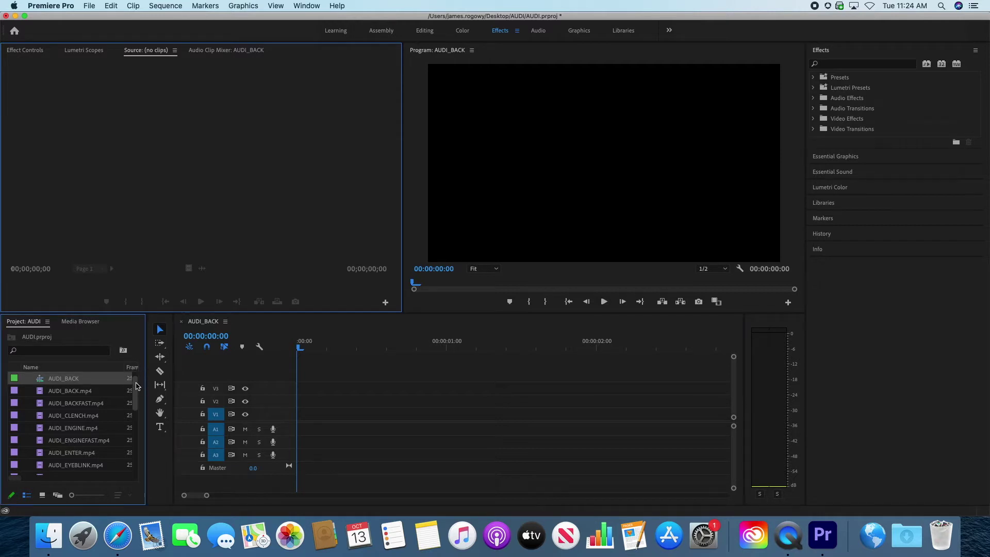
pyautogui.click(64, 453)
pyautogui.moveTo(60, 455); pyautogui.dragTo(299, 419)
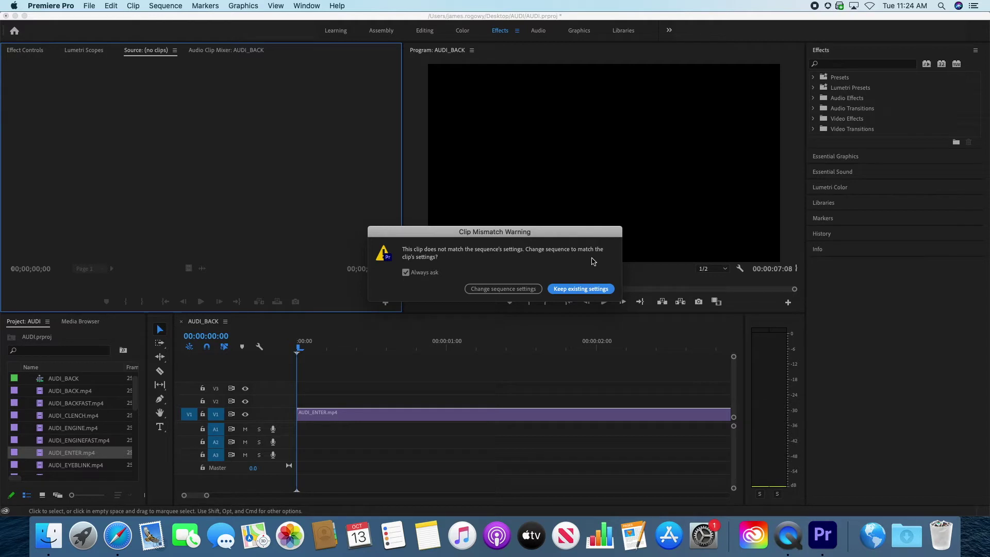
pyautogui.click(580, 289)
pyautogui.moveTo(309, 346); pyautogui.dragTo(561, 347)
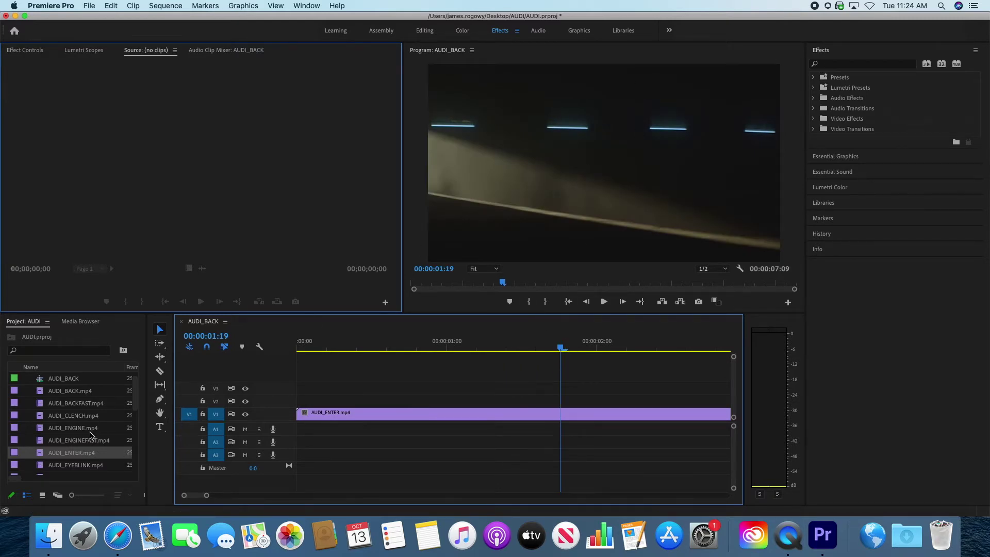
pyautogui.moveTo(561, 349); pyautogui.dragTo(398, 350)
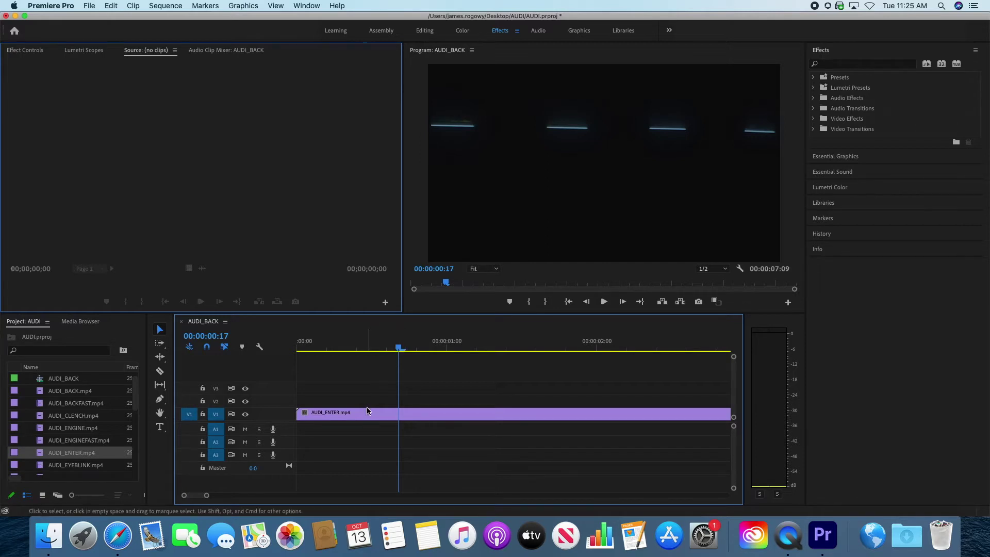
pyautogui.moveTo(207, 496)
pyautogui.mouseDown()
pyautogui.moveTo(234, 494)
pyautogui.moveTo(216, 495)
pyautogui.mouseUp()
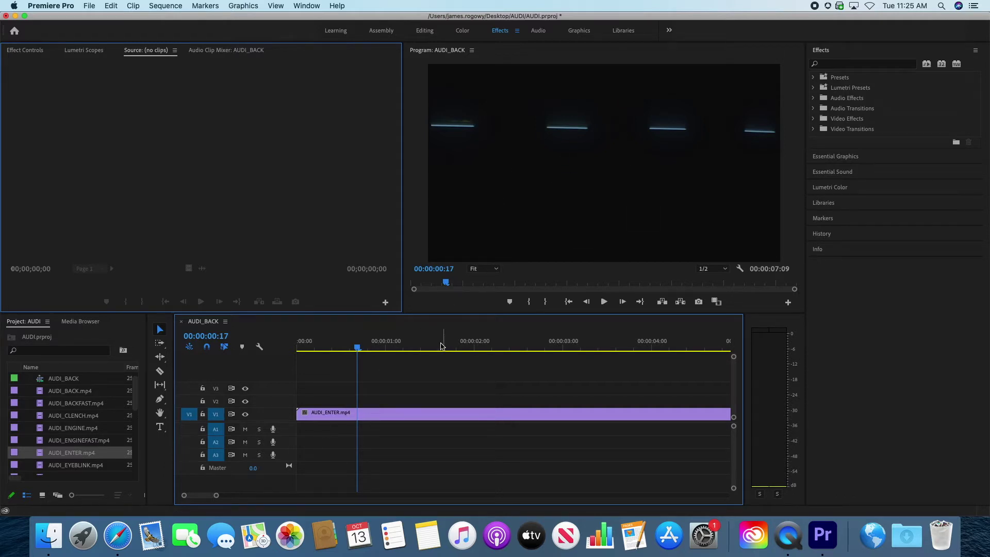
pyautogui.moveTo(216, 495); pyautogui.dragTo(241, 499)
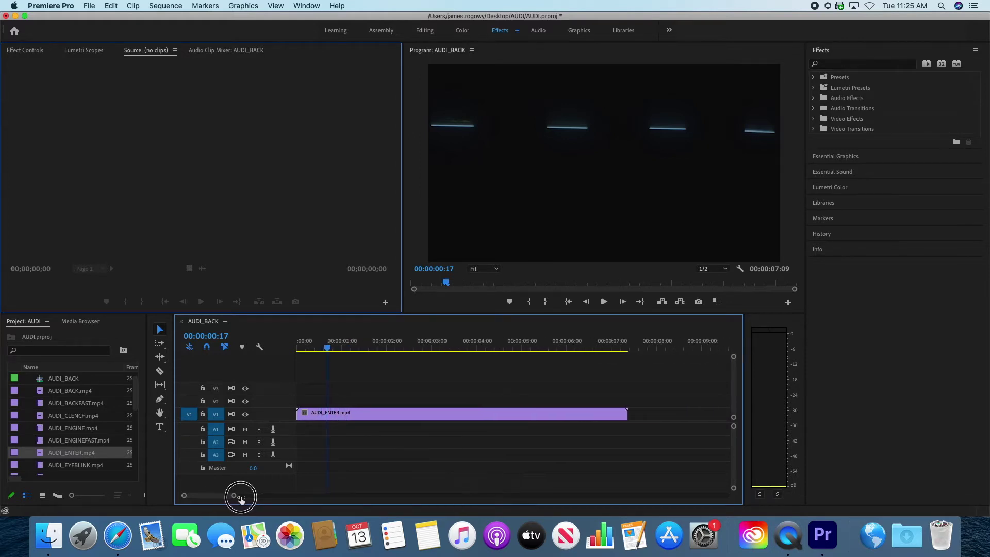
pyautogui.click(372, 415)
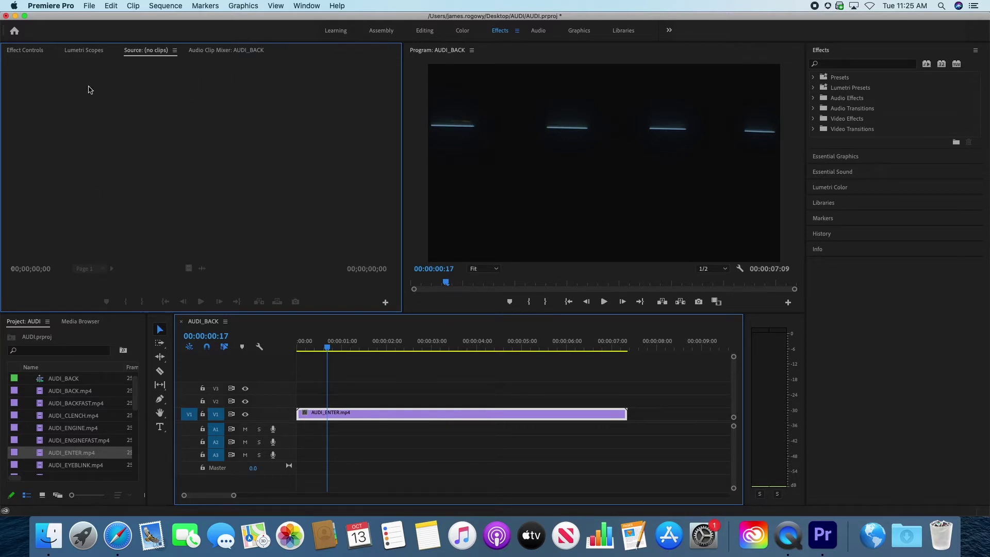
# Set the AUDI_ENTER clip's Motion Scale to 67 in Effect Controls and scrub to check
pyautogui.click(28, 51)
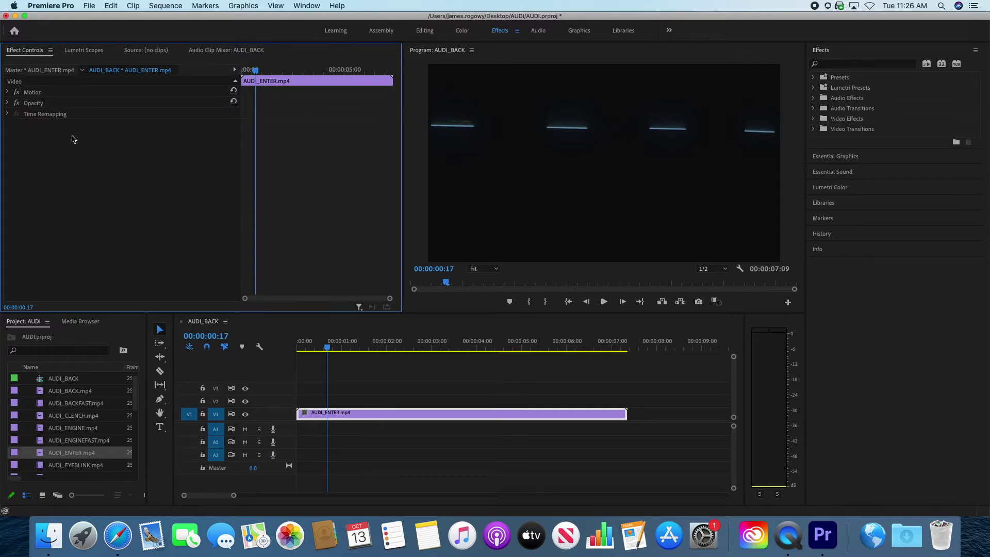
pyautogui.click(8, 92)
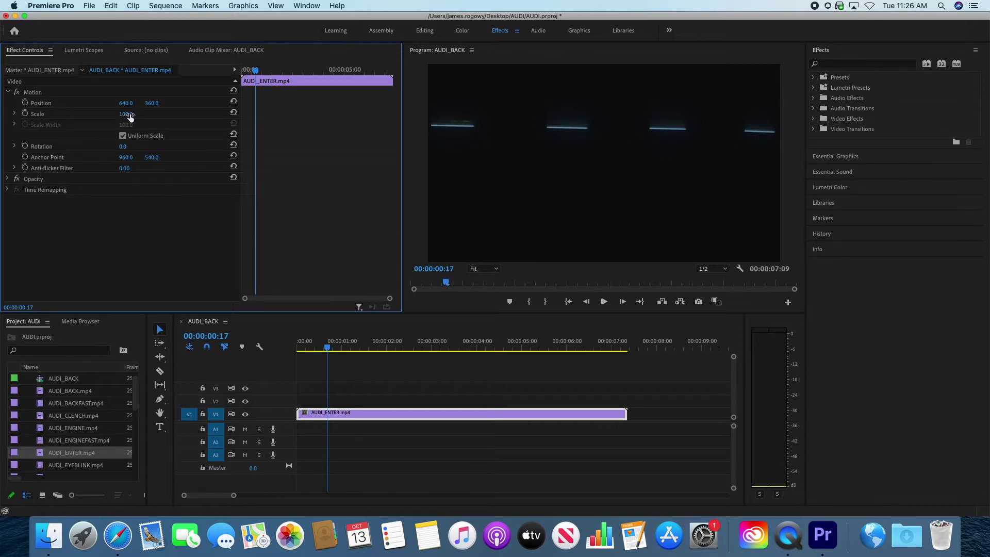
pyautogui.moveTo(126, 114); pyautogui.dragTo(107, 114)
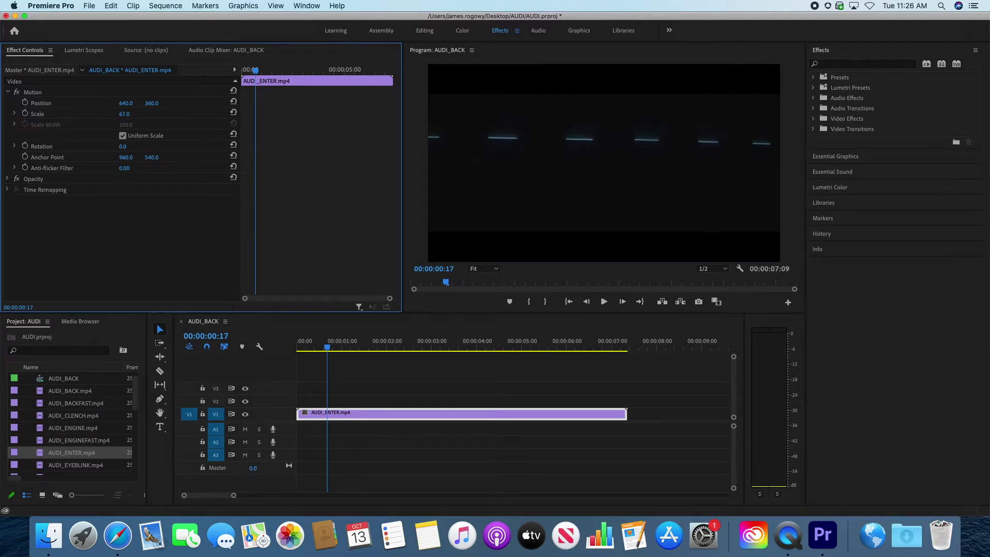
pyautogui.click(126, 114)
pyautogui.press('Return')
pyautogui.moveTo(329, 347); pyautogui.dragTo(505, 356)
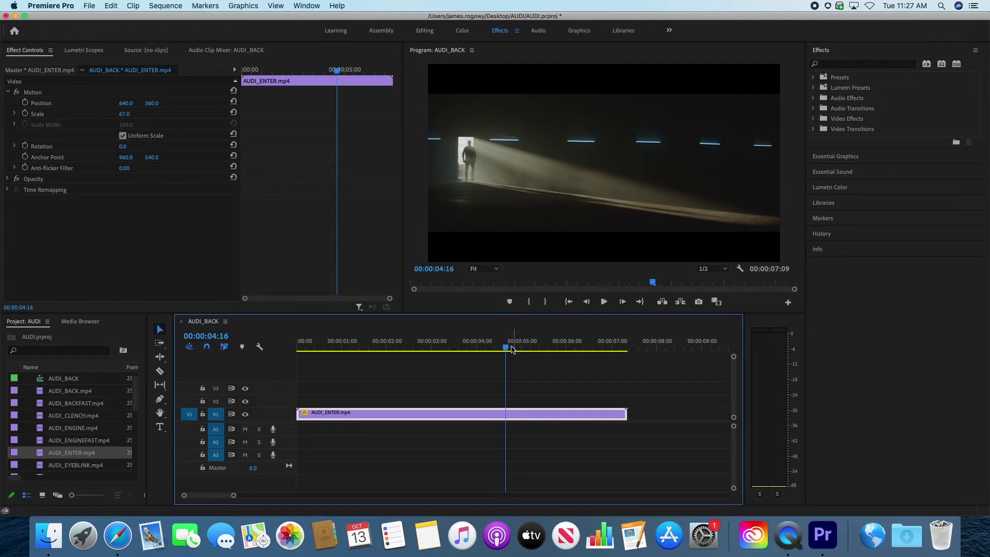
# Drag the Effects panel divider down to enlarge it, then search effects for 'lumetri co'
pyautogui.moveTo(515, 346)
pyautogui.mouseDown()
pyautogui.moveTo(469, 342)
pyautogui.moveTo(594, 351)
pyautogui.moveTo(342, 354)
pyautogui.moveTo(452, 364)
pyautogui.moveTo(500, 356)
pyautogui.mouseUp()
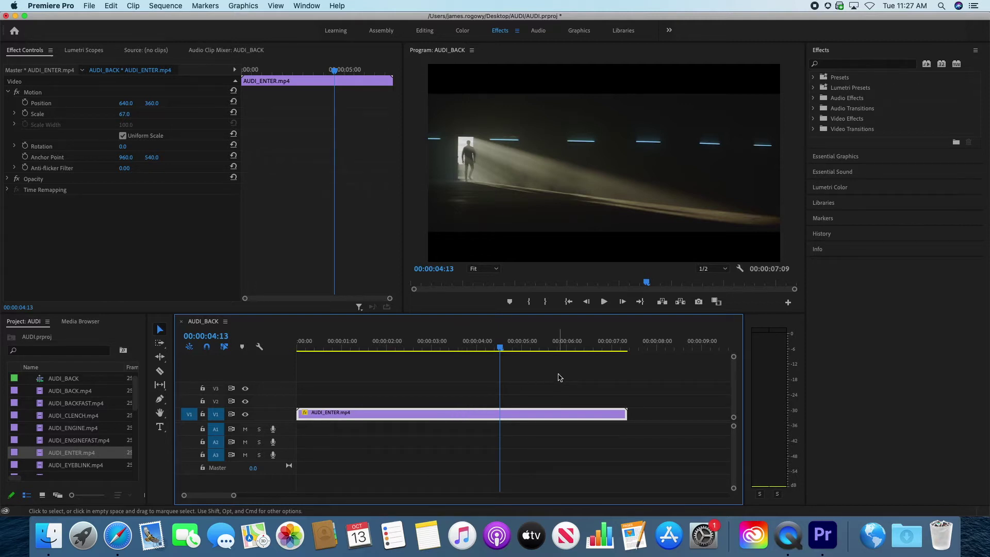
pyautogui.click(893, 149)
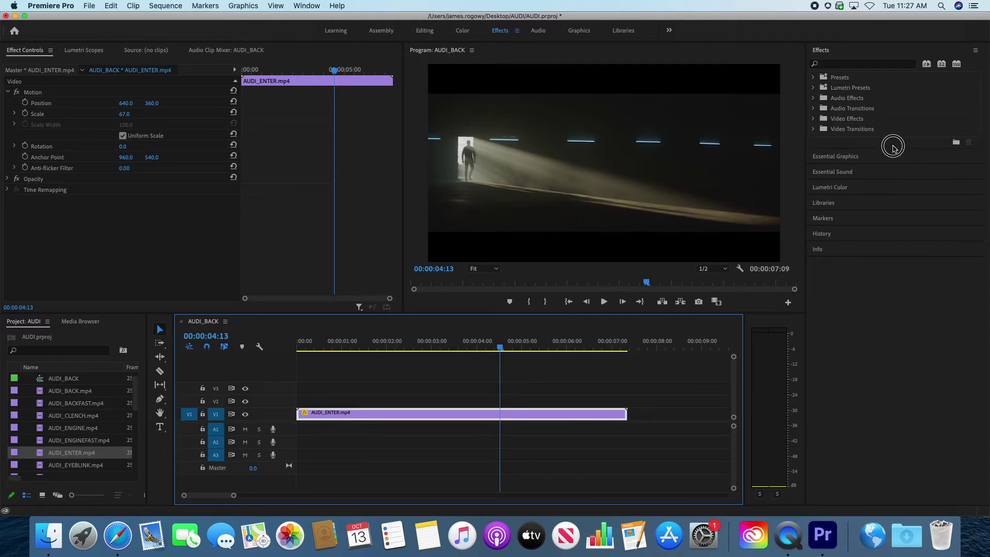
pyautogui.moveTo(892, 150); pyautogui.dragTo(897, 212)
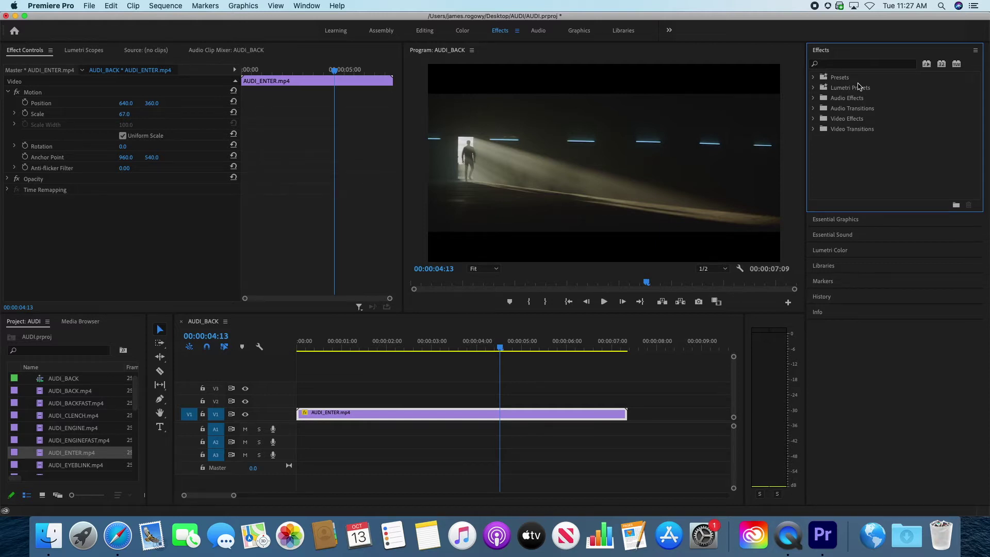
pyautogui.click(835, 64)
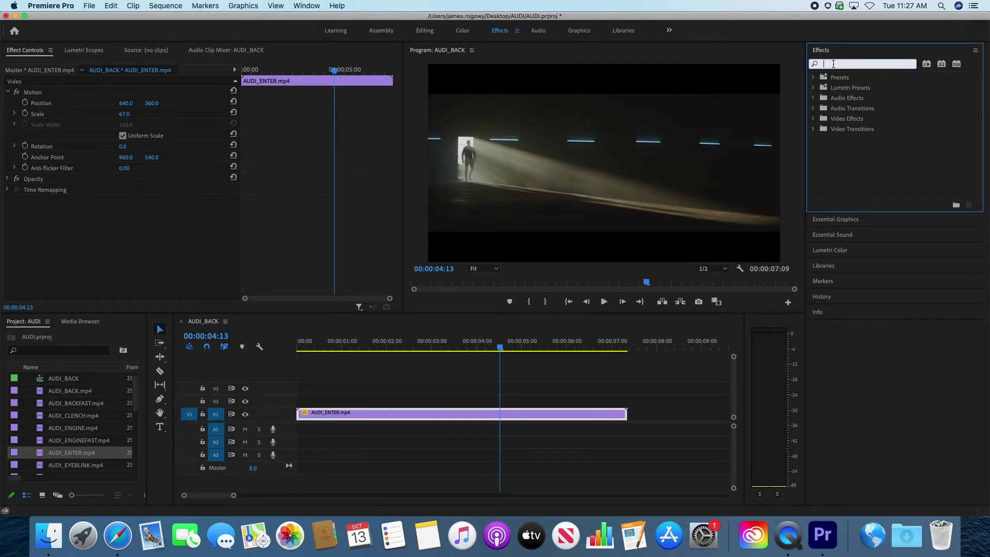
pyautogui.write('lumetri')
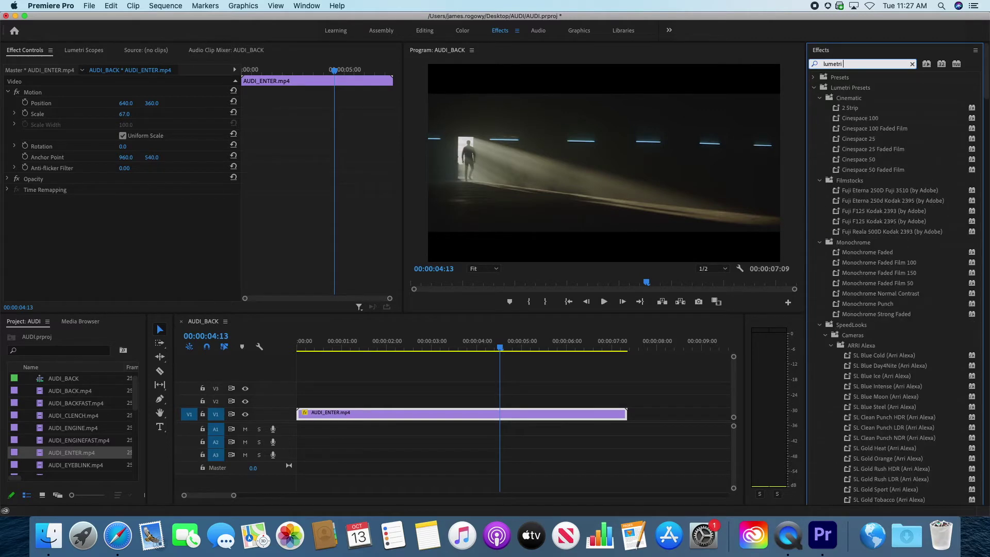
pyautogui.write(' color')
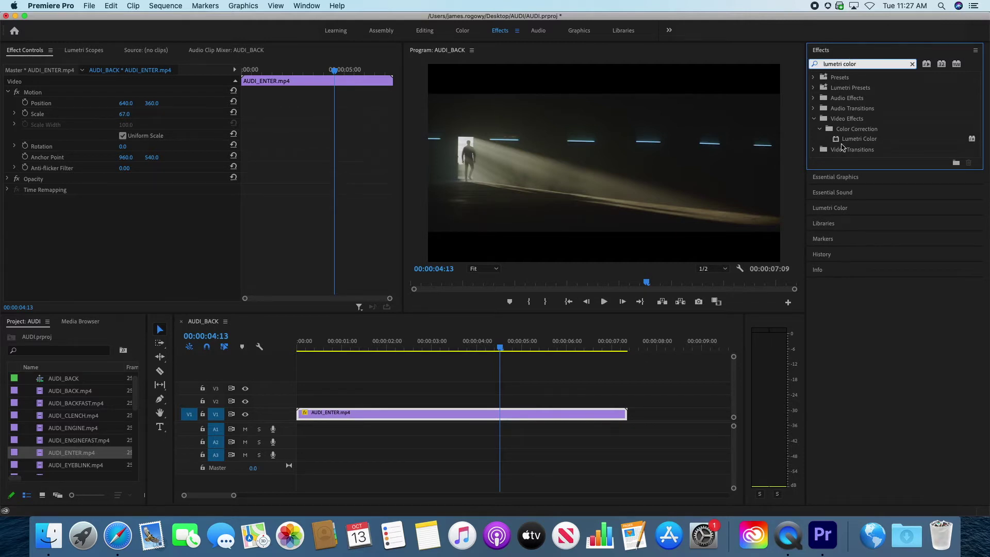
# Drag Lumetri Color from Video Effects > Color Correction onto the AUDI_ENTER clip
pyautogui.click(859, 140)
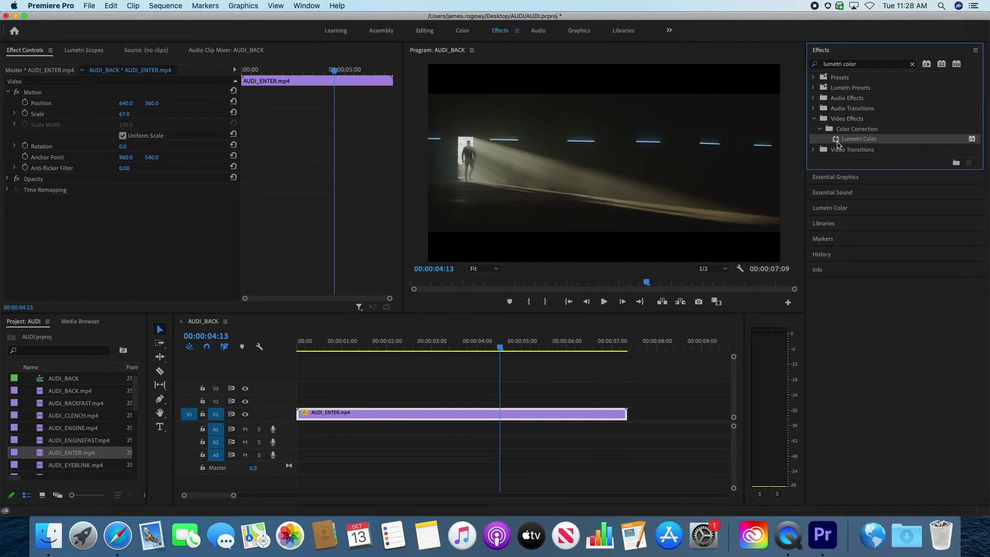
pyautogui.moveTo(838, 144); pyautogui.dragTo(550, 415)
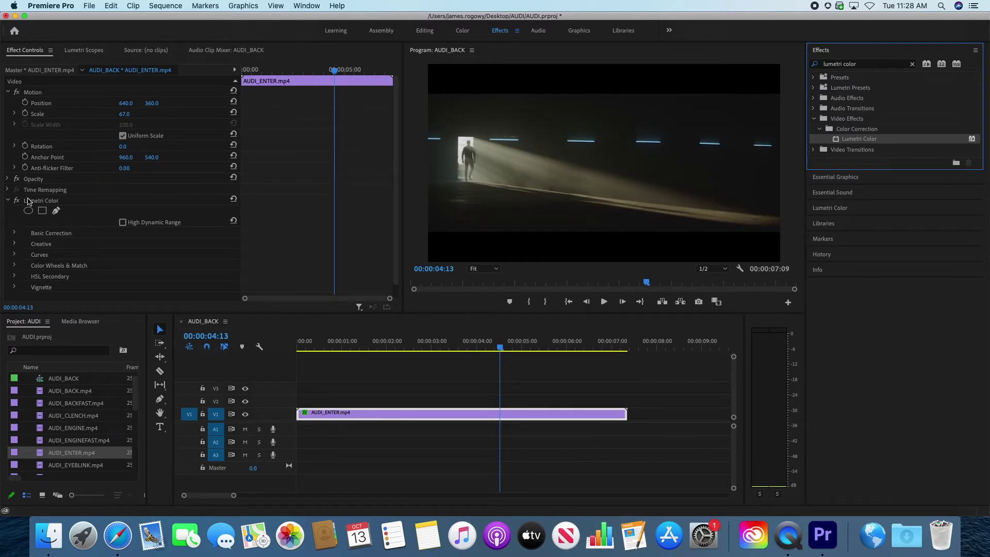
# Bring up the Lumetri Color effect's settings on the AUDI_ENTER clip
pyautogui.click(8, 201)
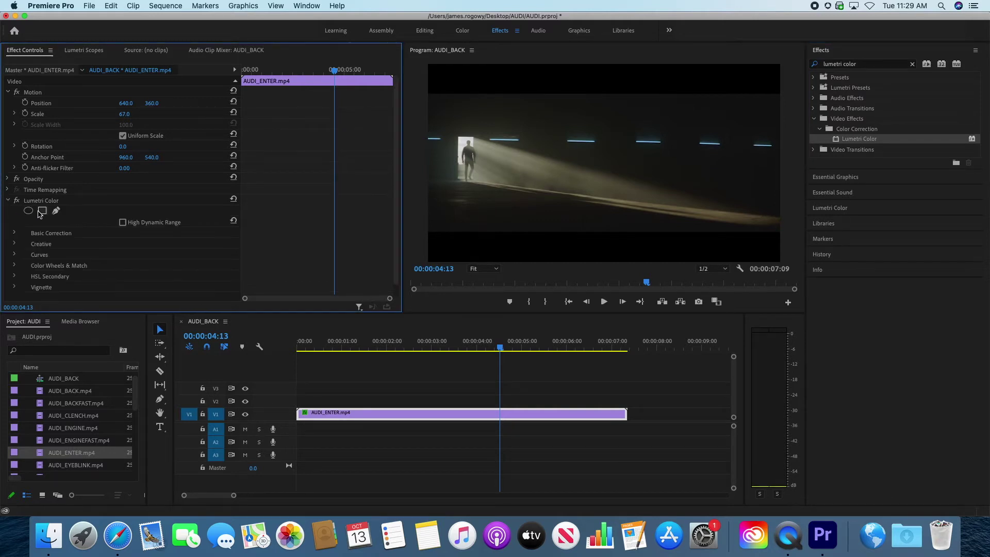
# Lower the Basic Correction Temperature to -50 on AUDI_ENTER and scrub to review the cooler footage
pyautogui.click(14, 235)
pyautogui.scroll(-3, 60, 247)
pyautogui.scroll(-5, 61, 247)
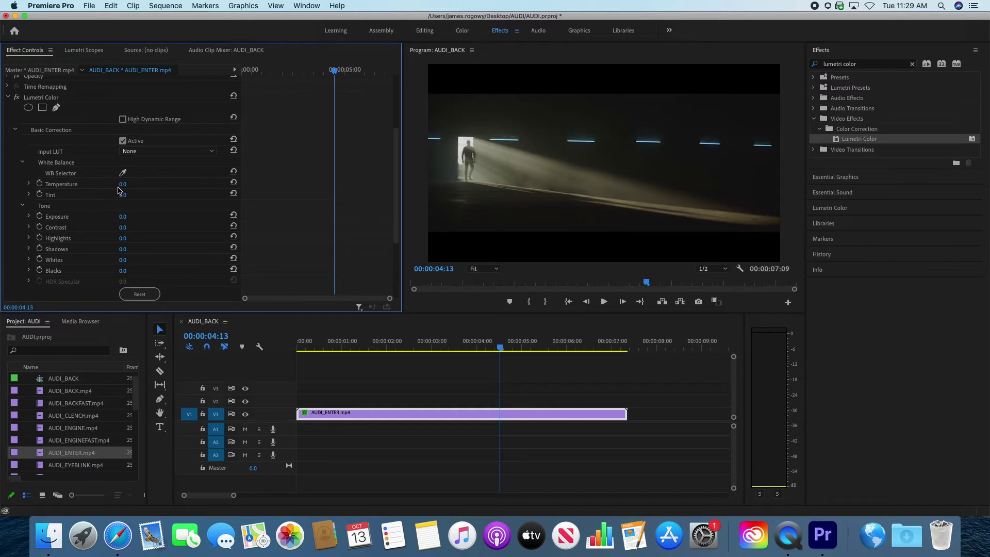
pyautogui.moveTo(122, 184); pyautogui.dragTo(94, 184)
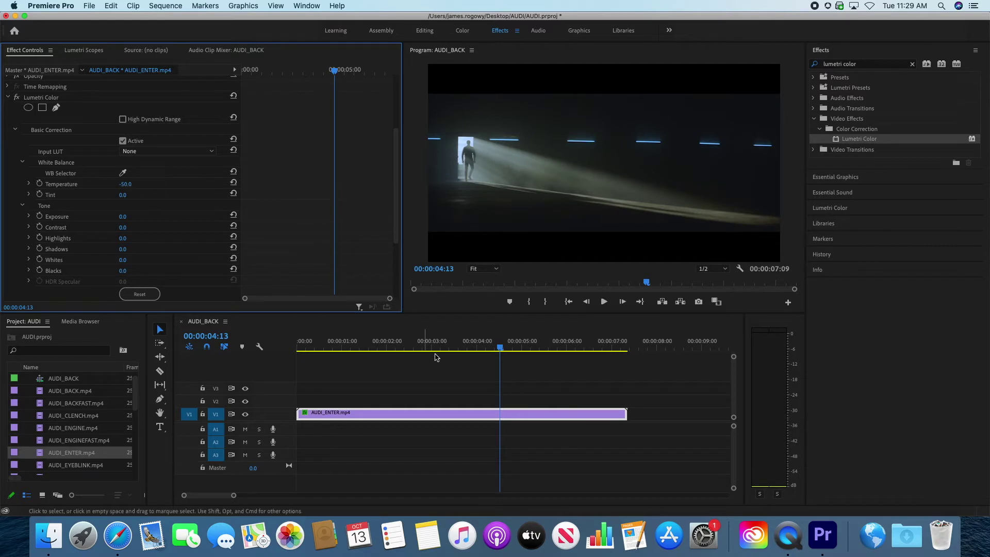
pyautogui.moveTo(418, 356); pyautogui.dragTo(555, 365)
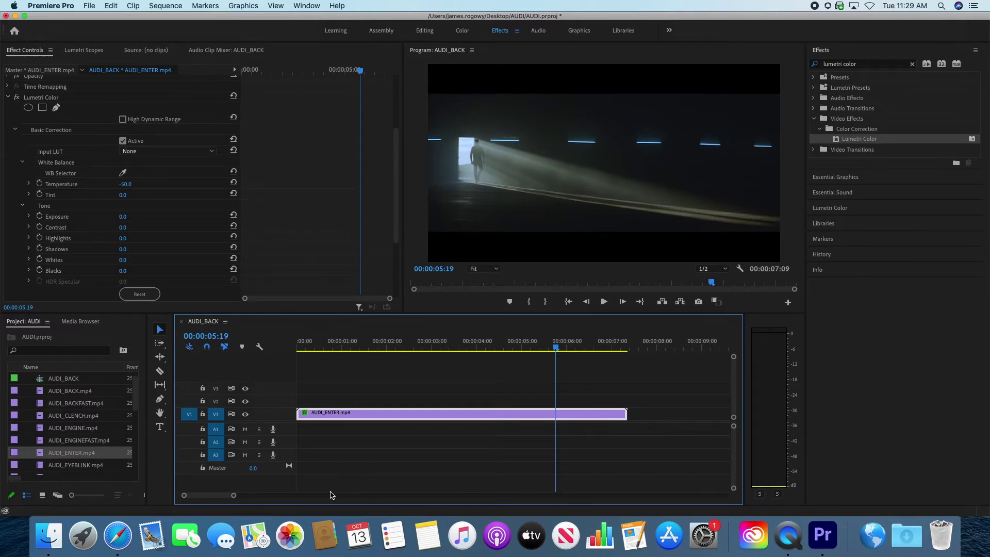
# Place AUDI_HEARTBEAT.mp4 on V1 right after AUDI_ENTER and preview frames around the new cut
pyautogui.moveTo(234, 496); pyautogui.dragTo(238, 495)
pyautogui.scroll(-2, 105, 424)
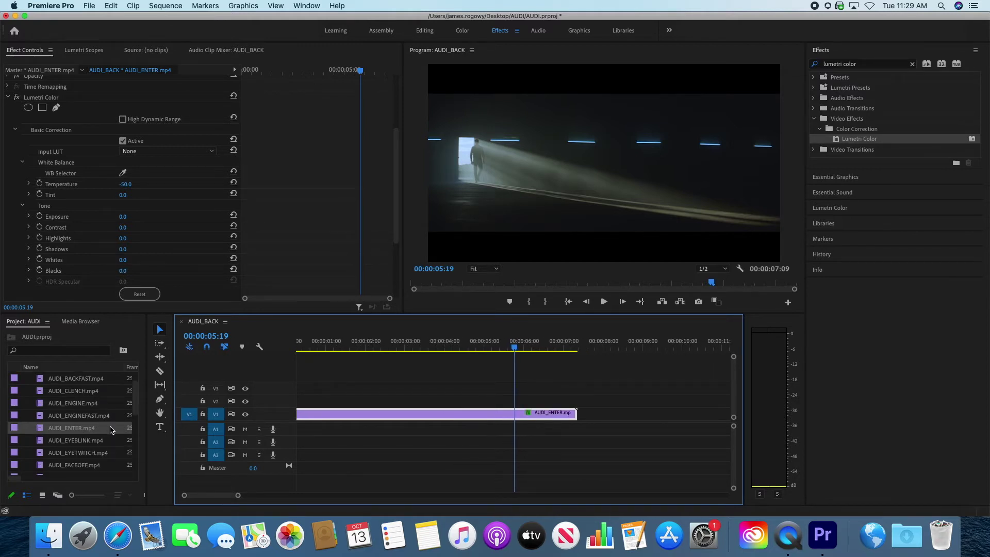
pyautogui.scroll(-8, 112, 430)
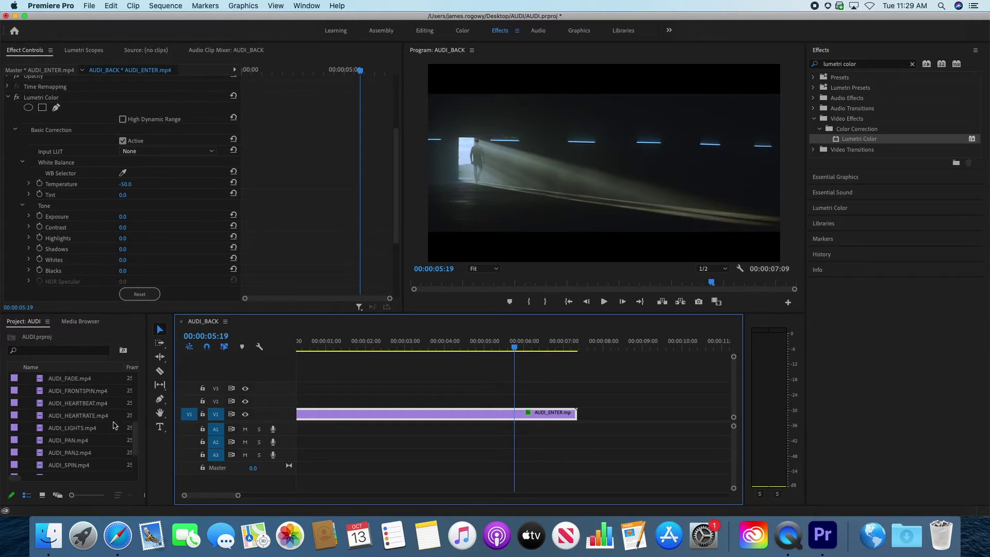
pyautogui.click(71, 405)
pyautogui.moveTo(70, 405); pyautogui.dragTo(584, 424)
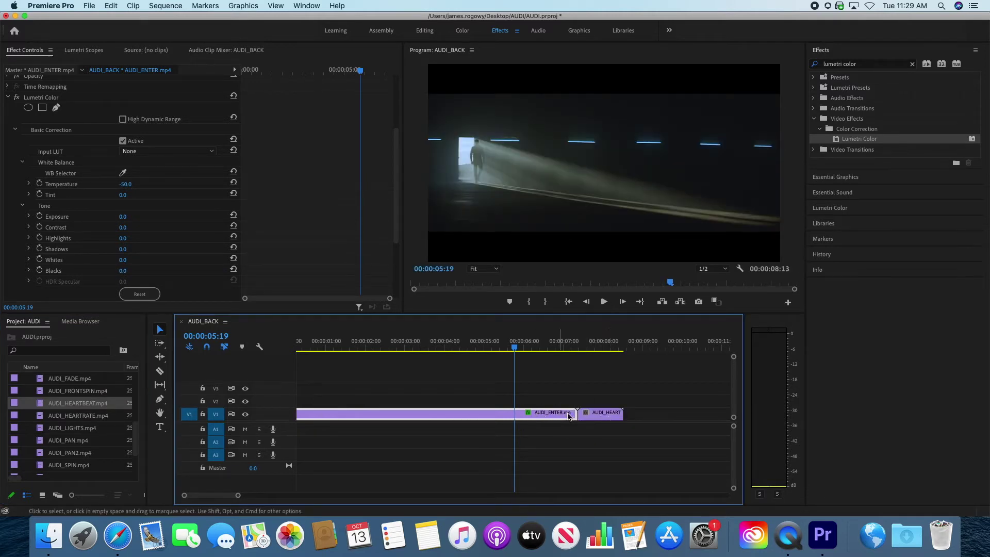
pyautogui.moveTo(515, 349); pyautogui.dragTo(595, 361)
pyautogui.moveTo(603, 361)
pyautogui.mouseDown()
pyautogui.moveTo(564, 361)
pyautogui.moveTo(597, 361)
pyautogui.moveTo(579, 362)
pyautogui.moveTo(587, 360)
pyautogui.mouseUp()
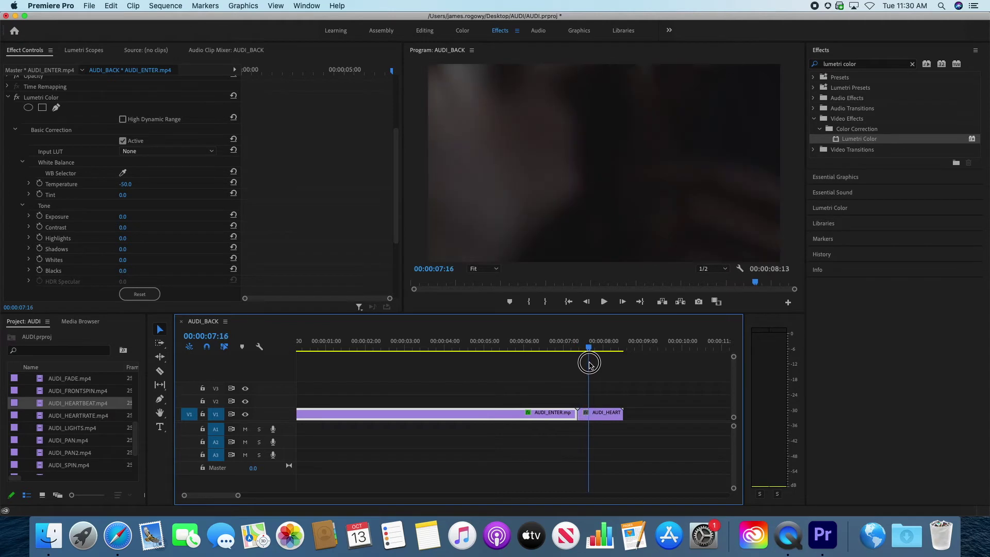
# Set the AUDI_HEARTBEAT clip's Motion Scale to 67 and check it at different frames
pyautogui.click(600, 416)
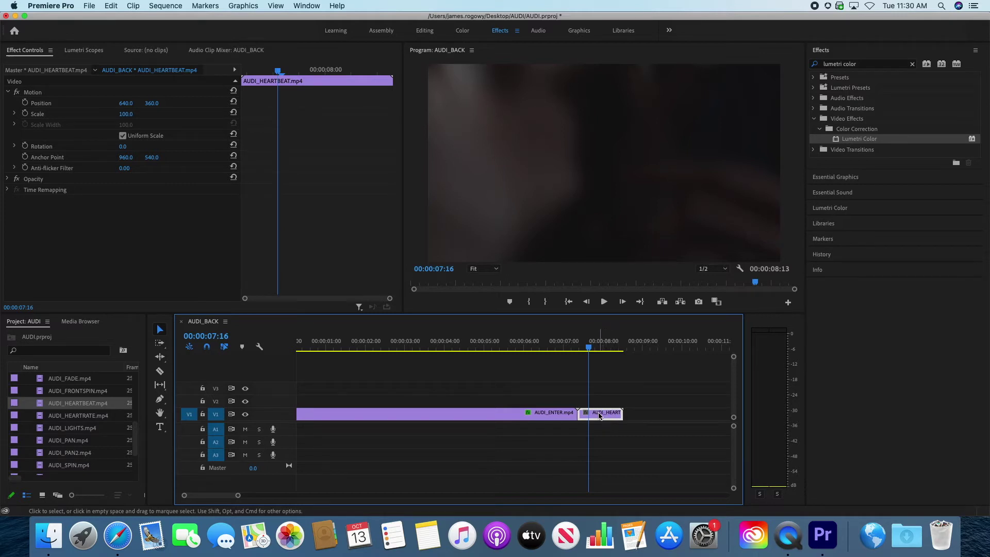
pyautogui.click(126, 114)
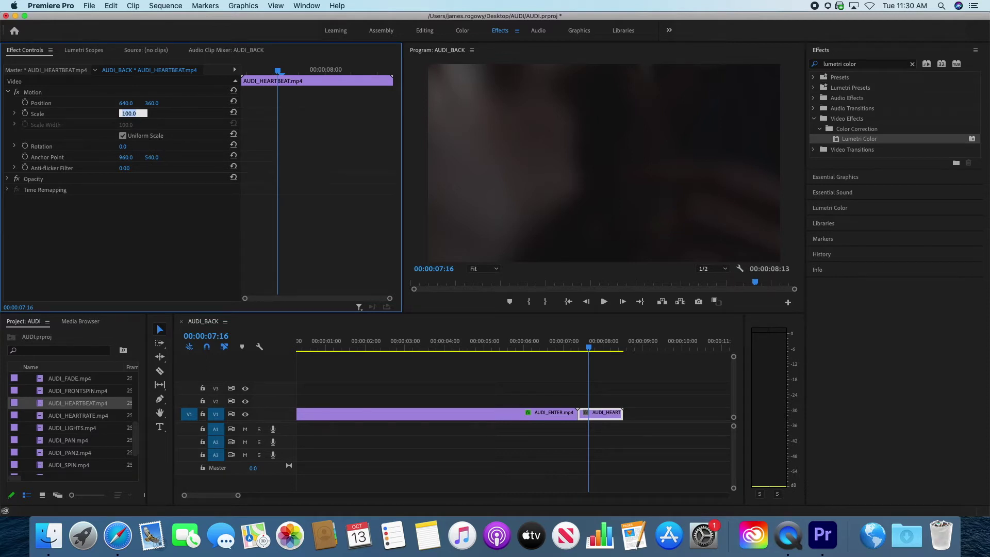
pyautogui.press('Return')
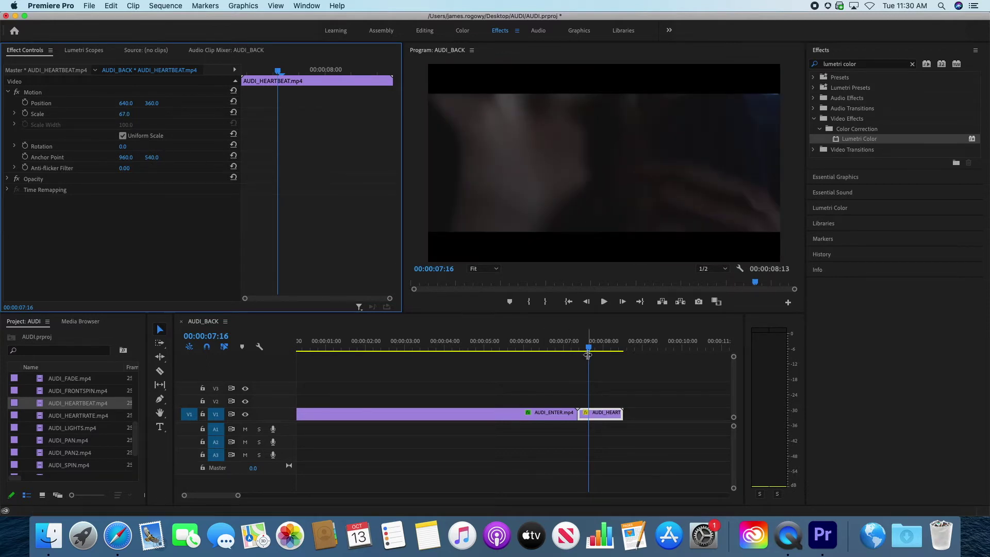
pyautogui.moveTo(590, 351)
pyautogui.mouseDown()
pyautogui.moveTo(564, 349)
pyautogui.moveTo(608, 358)
pyautogui.moveTo(564, 354)
pyautogui.moveTo(626, 350)
pyautogui.moveTo(564, 354)
pyautogui.moveTo(575, 352)
pyautogui.mouseUp()
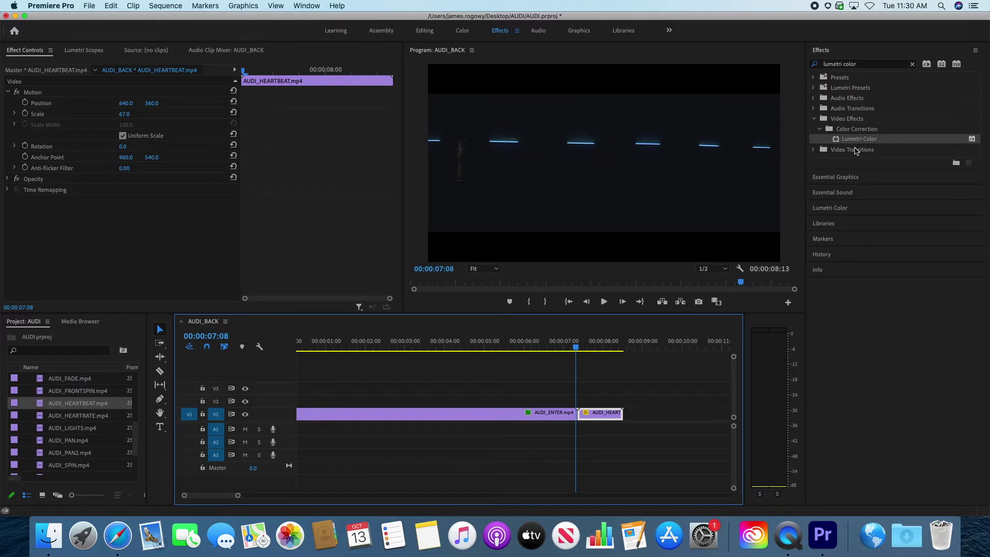
pyautogui.click(814, 118)
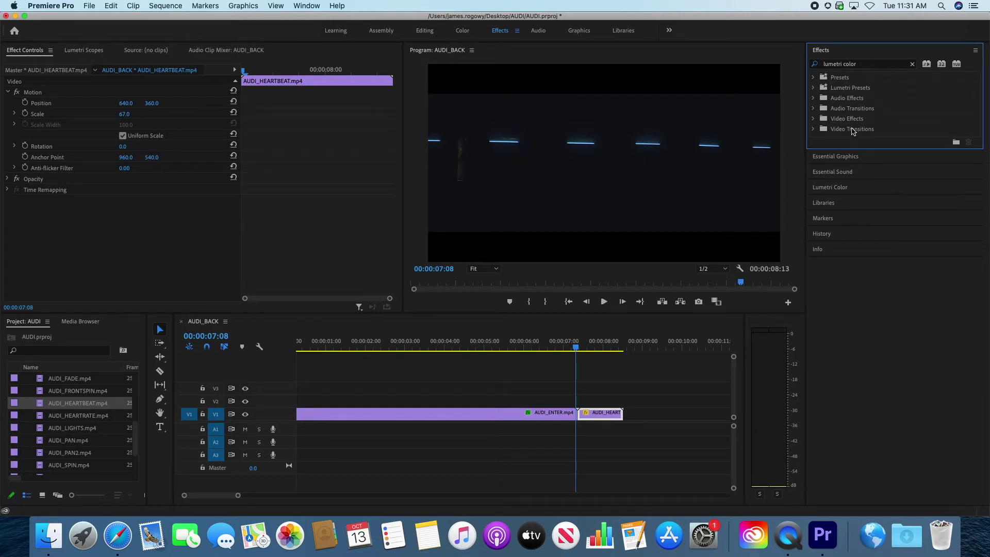
# Search Effects for 'cross di' and drop a Cross Dissolve on the AUDI_ENTER–AUDI_HEARTBEAT cut
pyautogui.click(864, 63)
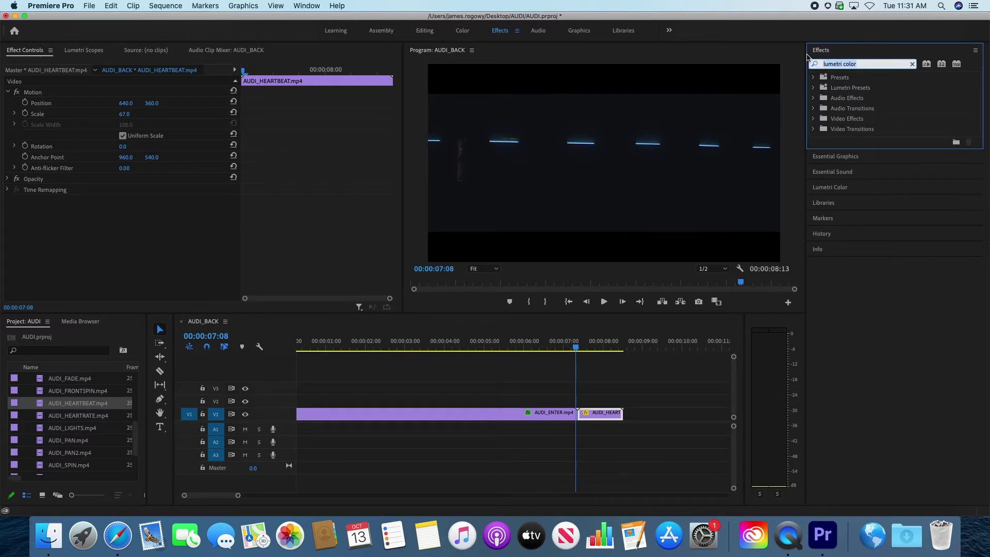
pyautogui.write('cross dis')
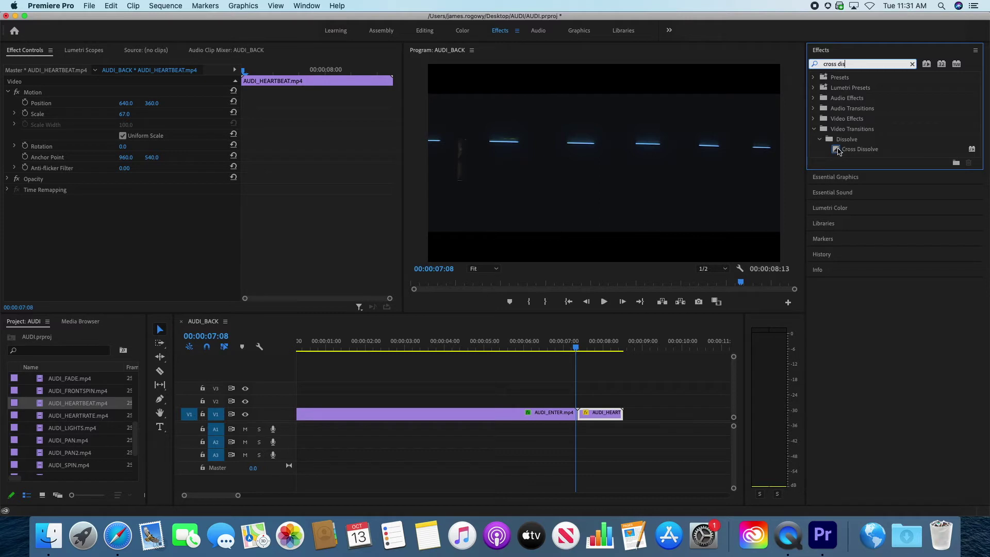
pyautogui.moveTo(838, 151); pyautogui.dragTo(580, 412)
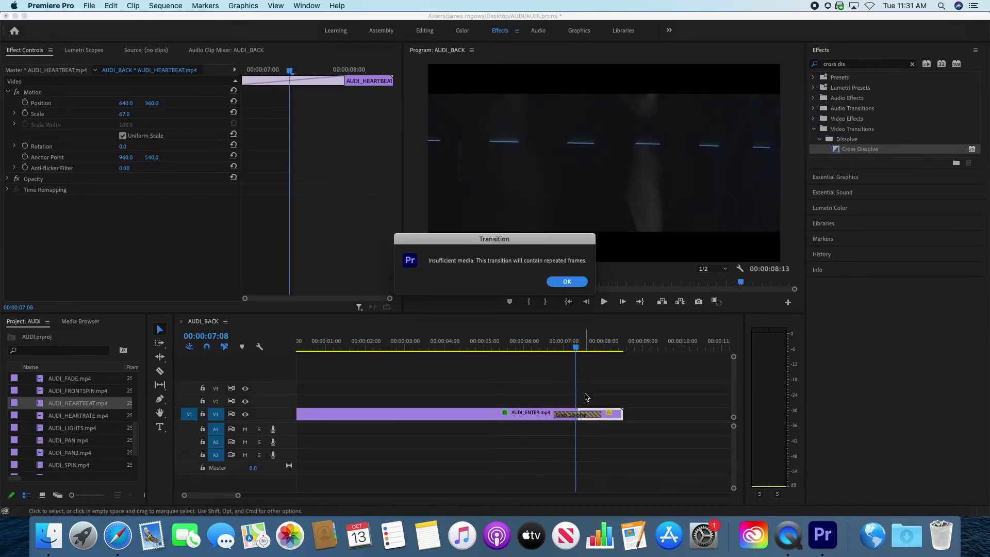
# Accept the insufficient-media warning and preview the 00:00:01:05 Center at Cut Cross Dissolve
pyautogui.click(566, 281)
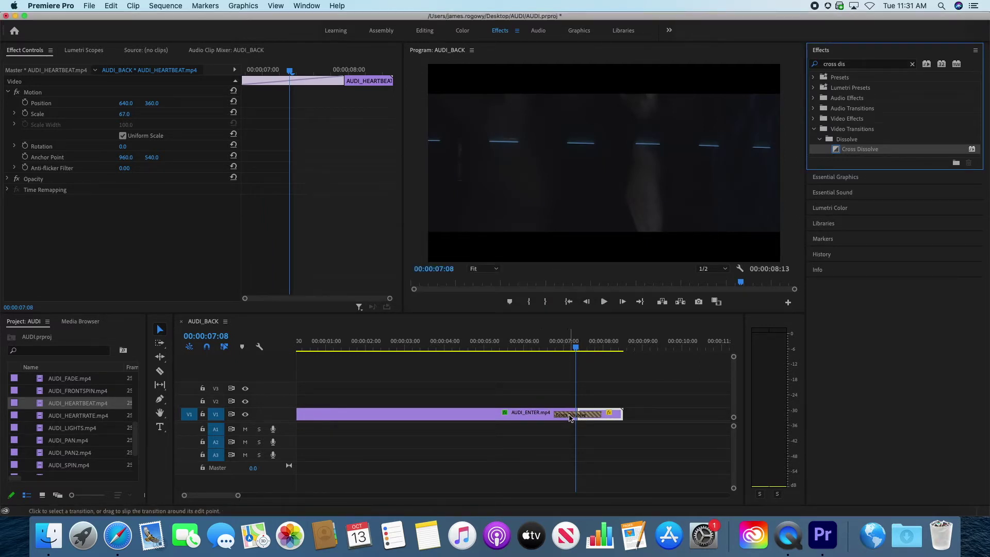
pyautogui.click(570, 416)
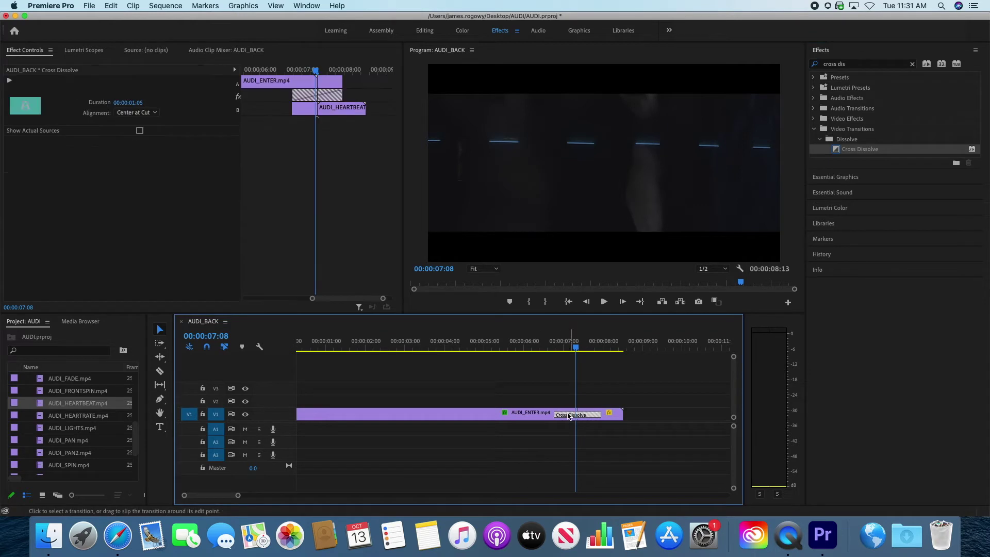
pyautogui.moveTo(575, 347); pyautogui.dragTo(605, 354)
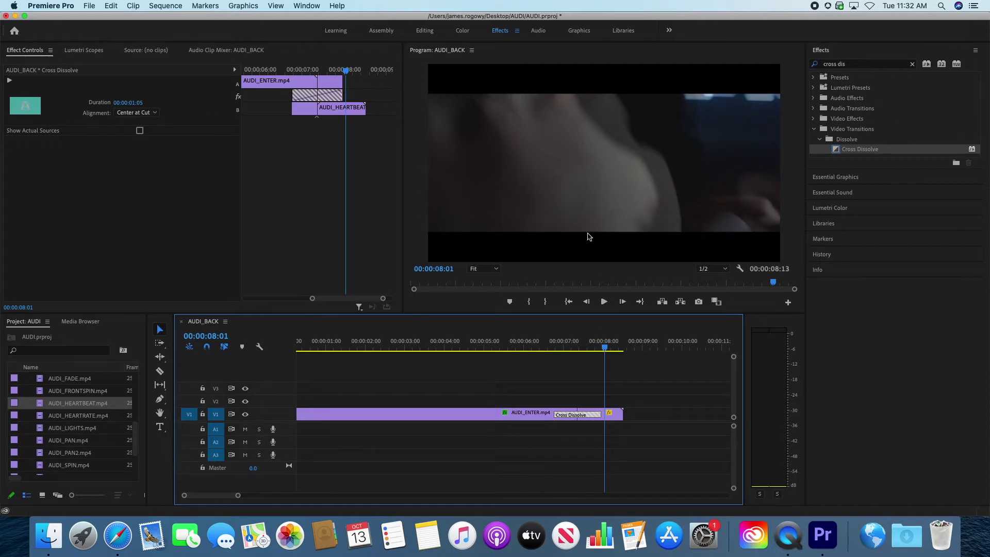
pyautogui.scroll(5, 98, 425)
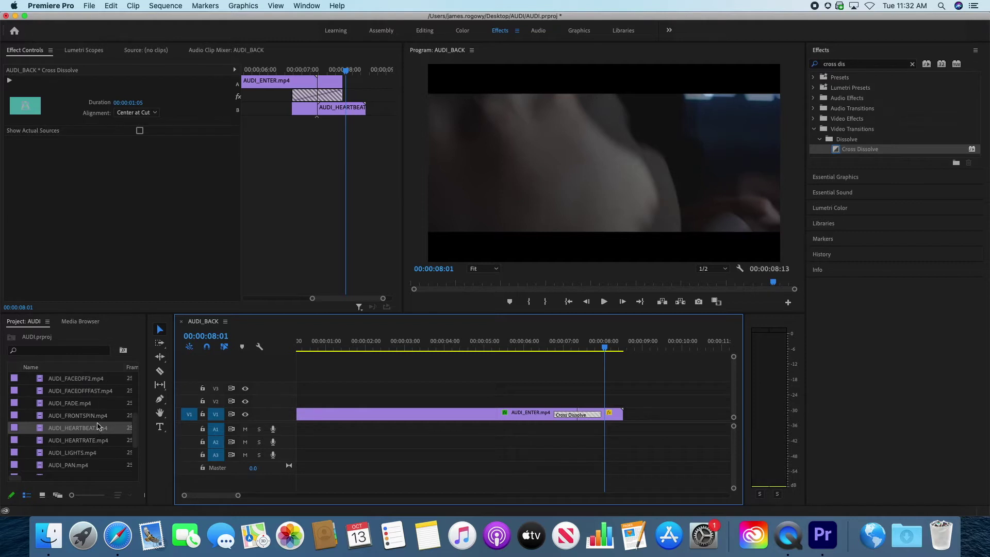
# Place AUDI_FACEOFF.mp4 on V1 after the dissolve, extending the sequence to 00:00:11:16, and scrub through it
pyautogui.moveTo(74, 407); pyautogui.dragTo(627, 424)
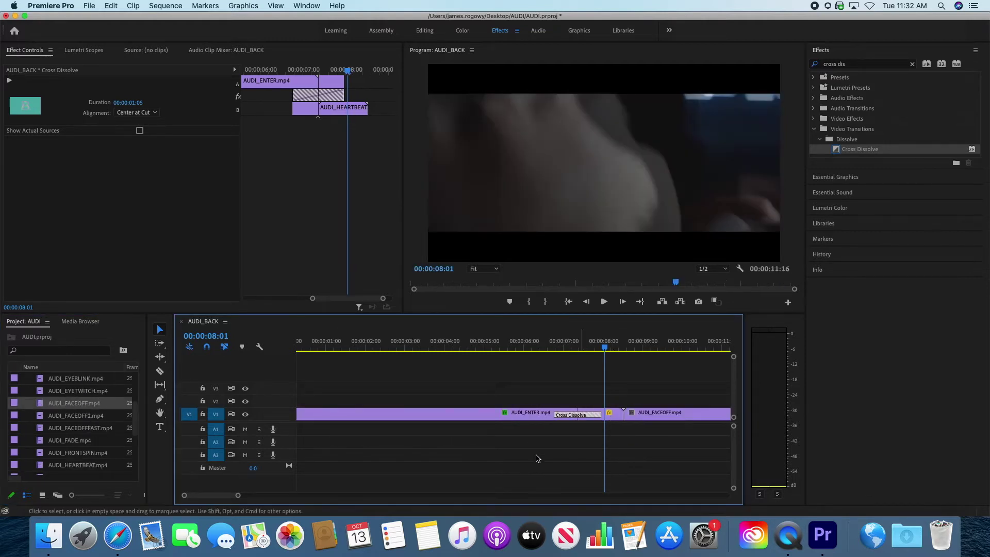
pyautogui.doubleClick(239, 495)
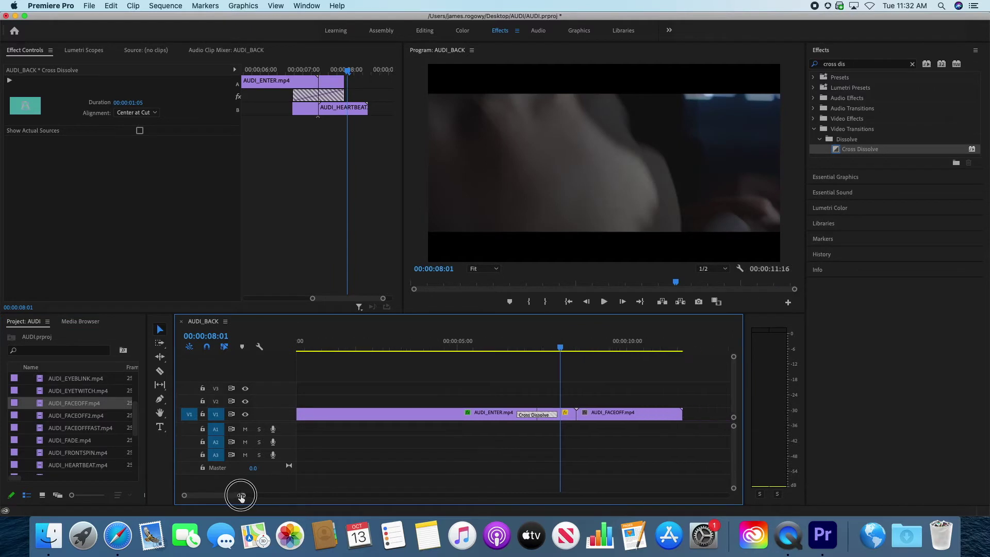
pyautogui.moveTo(241, 496); pyautogui.dragTo(247, 495)
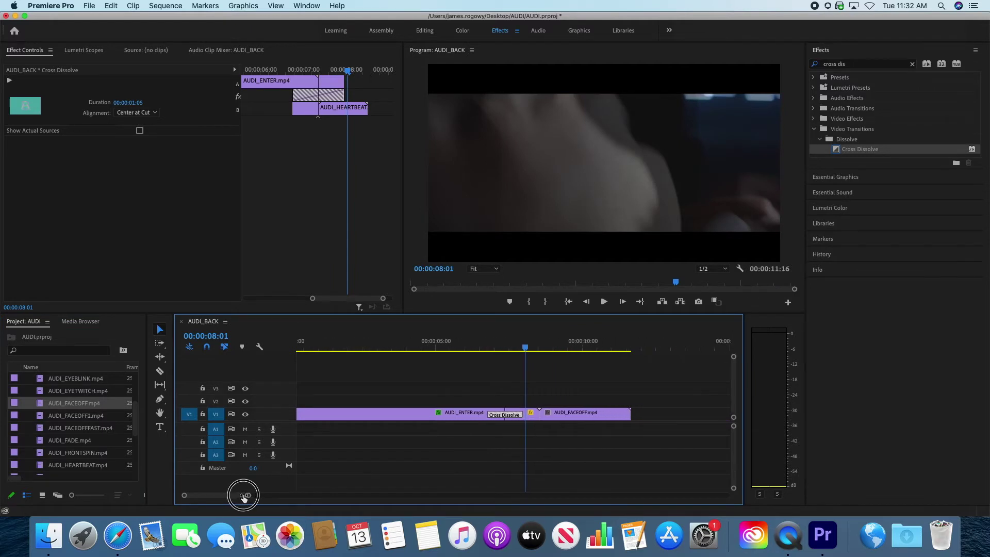
pyautogui.click(556, 351)
pyautogui.moveTo(556, 352); pyautogui.dragTo(583, 380)
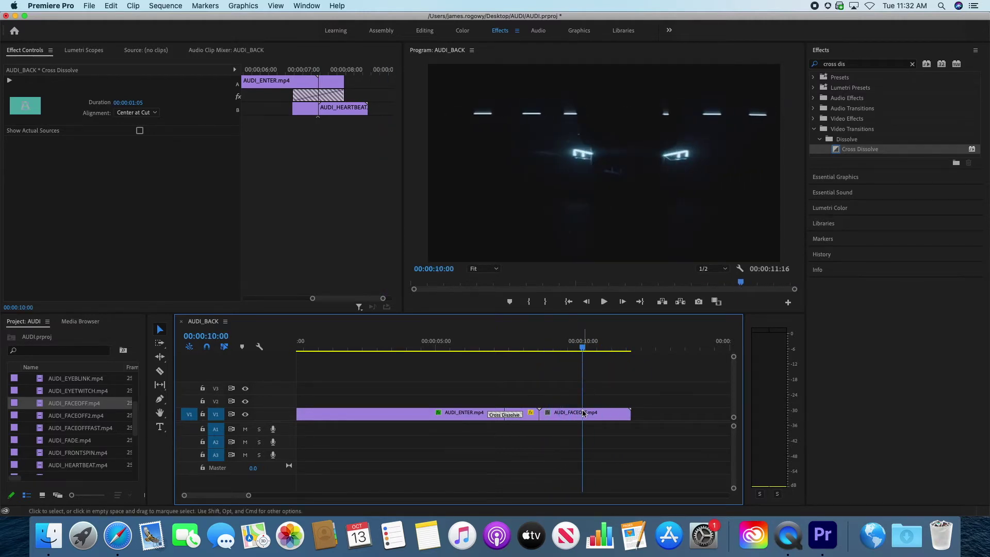
pyautogui.click(590, 414)
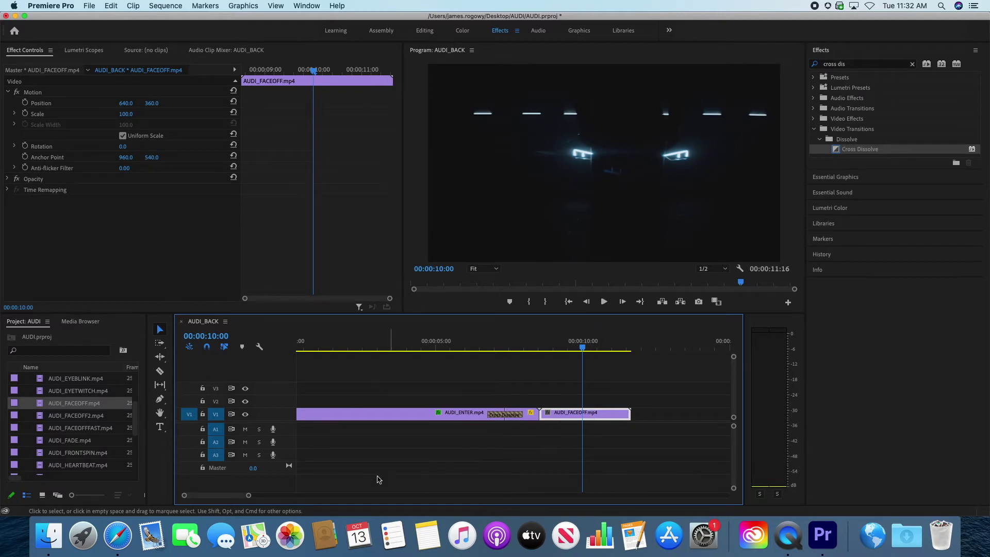
# Trim AUDI_FACEOFF's out point so the sequence ends at 00:00:10:13, then preview the cut
pyautogui.moveTo(249, 496); pyautogui.dragTo(228, 496)
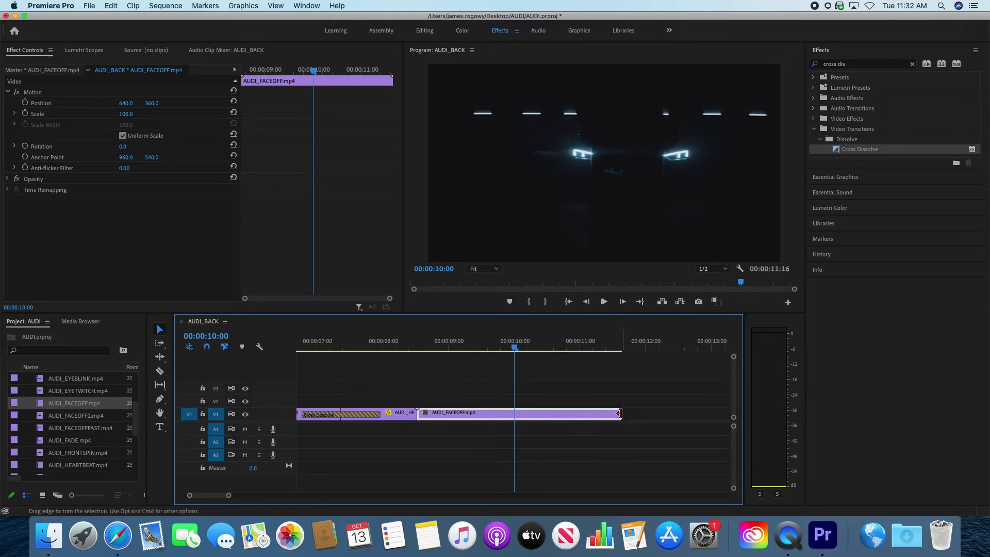
pyautogui.moveTo(617, 415); pyautogui.dragTo(544, 415)
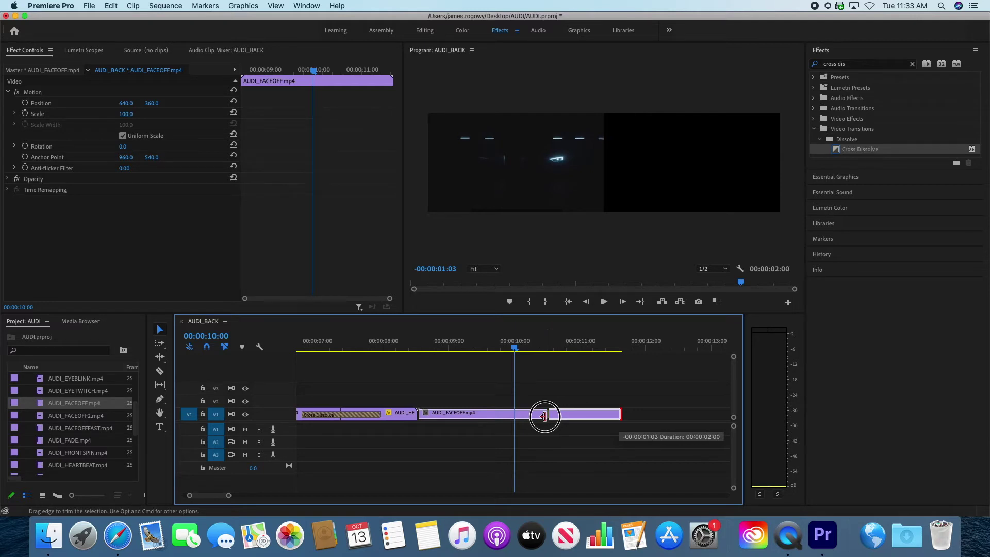
pyautogui.moveTo(544, 416)
pyautogui.mouseDown()
pyautogui.moveTo(568, 416)
pyautogui.moveTo(544, 421)
pyautogui.mouseUp()
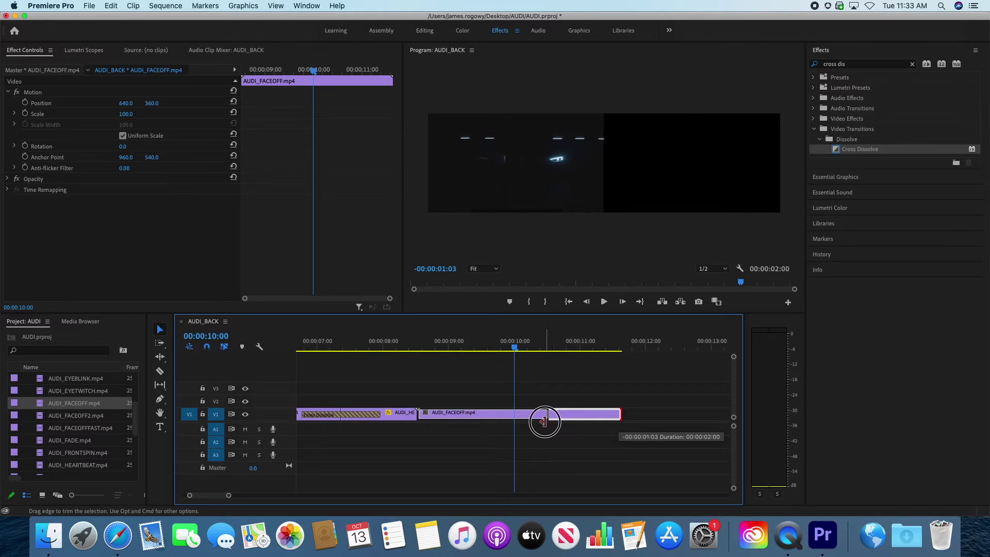
pyautogui.moveTo(544, 421); pyautogui.dragTo(544, 422)
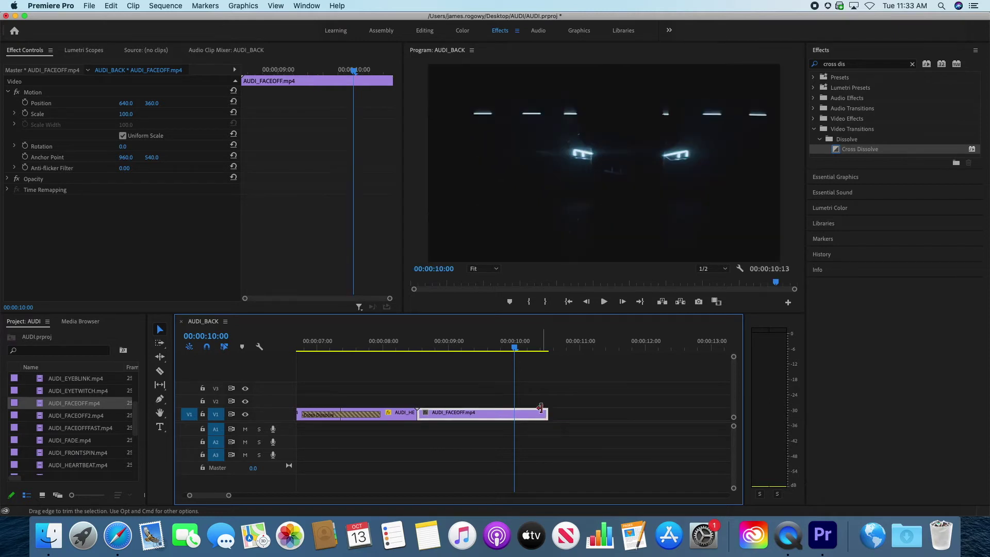
pyautogui.moveTo(517, 352); pyautogui.dragTo(501, 416)
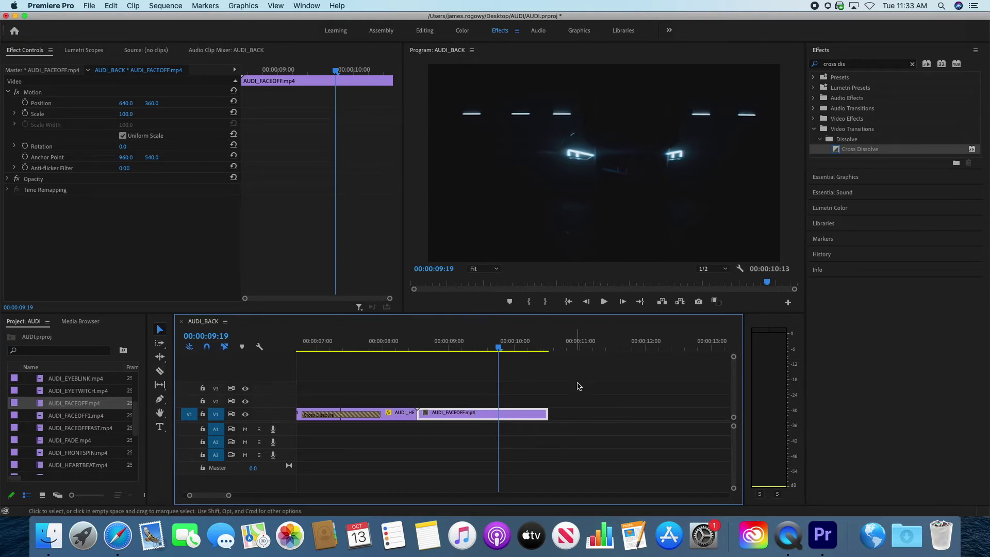
# Slip AUDI_FACEOFF's footage with the Slip Tool, then append AUDI_EYETWITCH to the end of V1
pyautogui.click(161, 372)
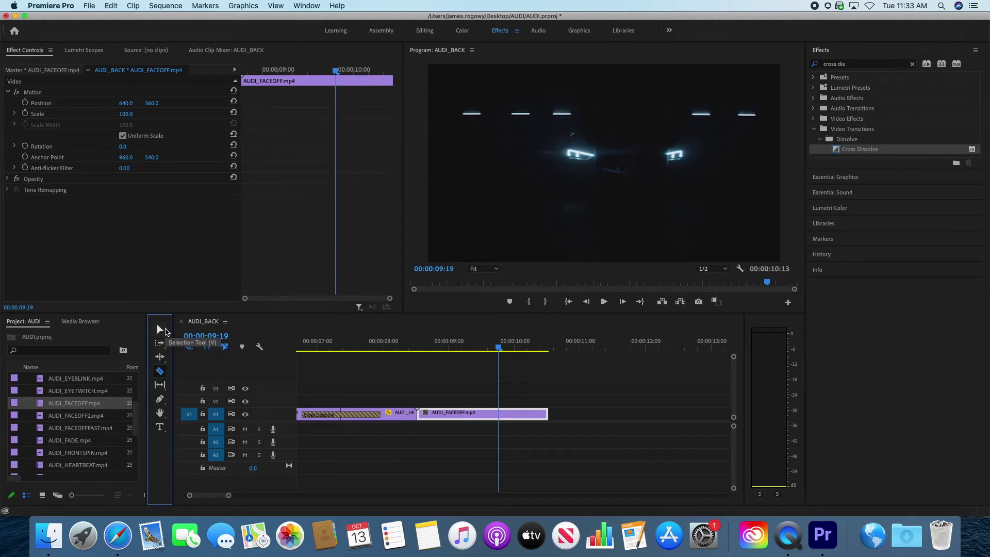
pyautogui.click(160, 387)
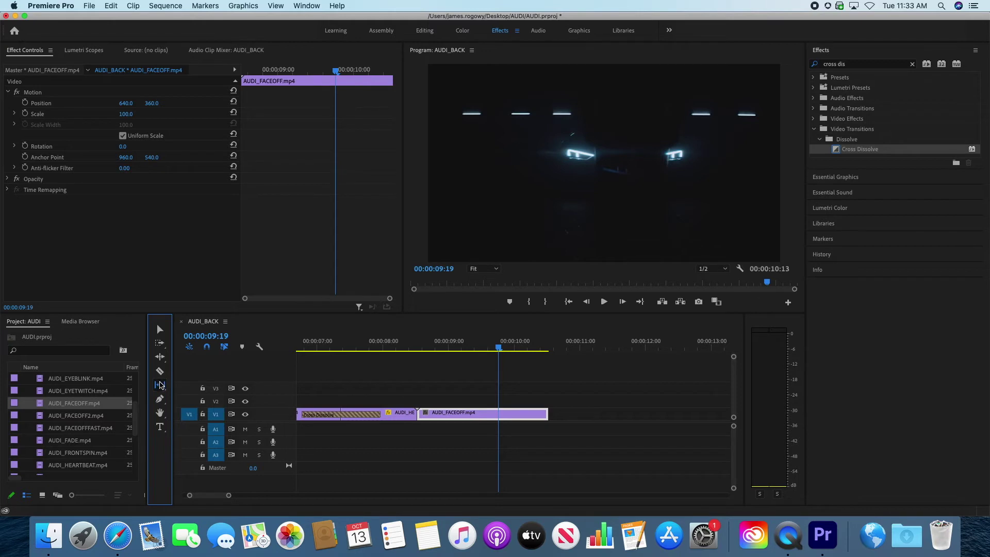
pyautogui.moveTo(482, 416); pyautogui.dragTo(381, 418)
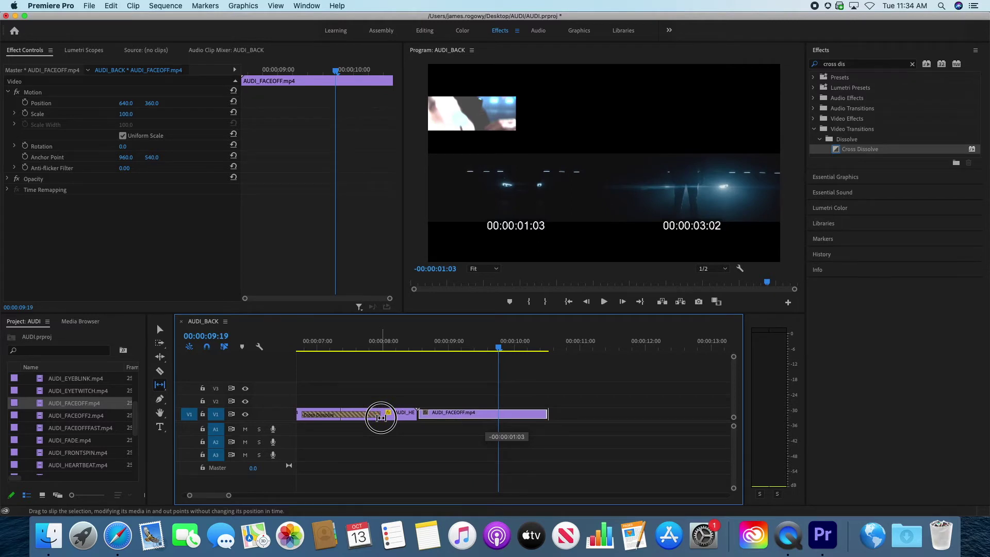
pyautogui.moveTo(381, 418)
pyautogui.mouseDown()
pyautogui.moveTo(558, 419)
pyautogui.moveTo(350, 415)
pyautogui.moveTo(521, 426)
pyautogui.moveTo(391, 432)
pyautogui.mouseUp()
pyautogui.moveTo(392, 432)
pyautogui.mouseDown()
pyautogui.moveTo(521, 429)
pyautogui.moveTo(382, 427)
pyautogui.mouseUp()
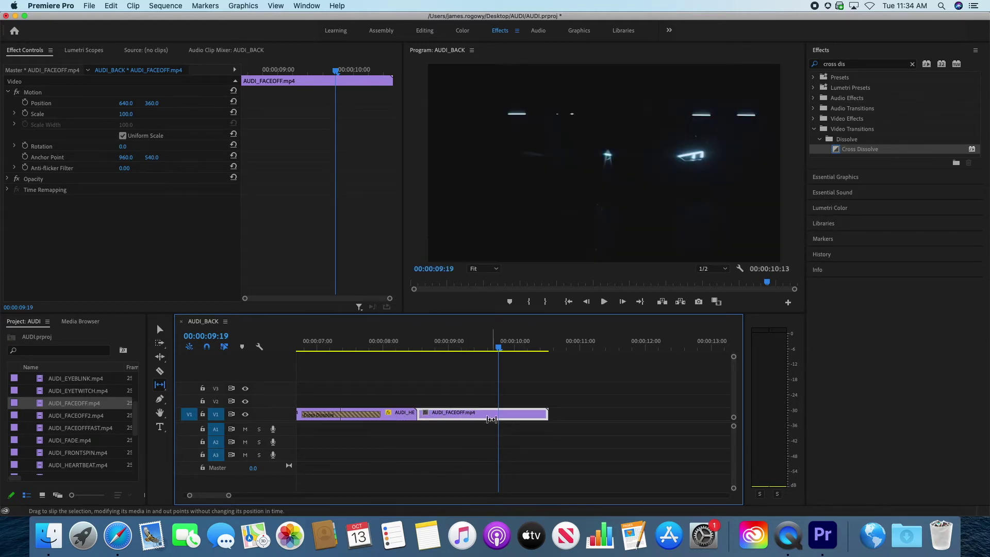
pyautogui.moveTo(502, 347); pyautogui.dragTo(539, 352)
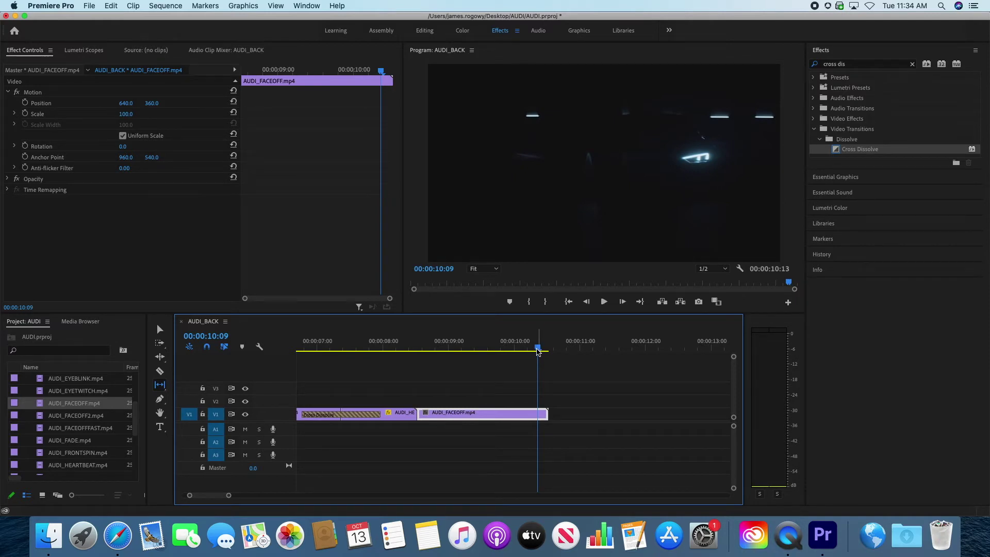
pyautogui.scroll(1, 99, 433)
pyautogui.moveTo(77, 403); pyautogui.dragTo(550, 420)
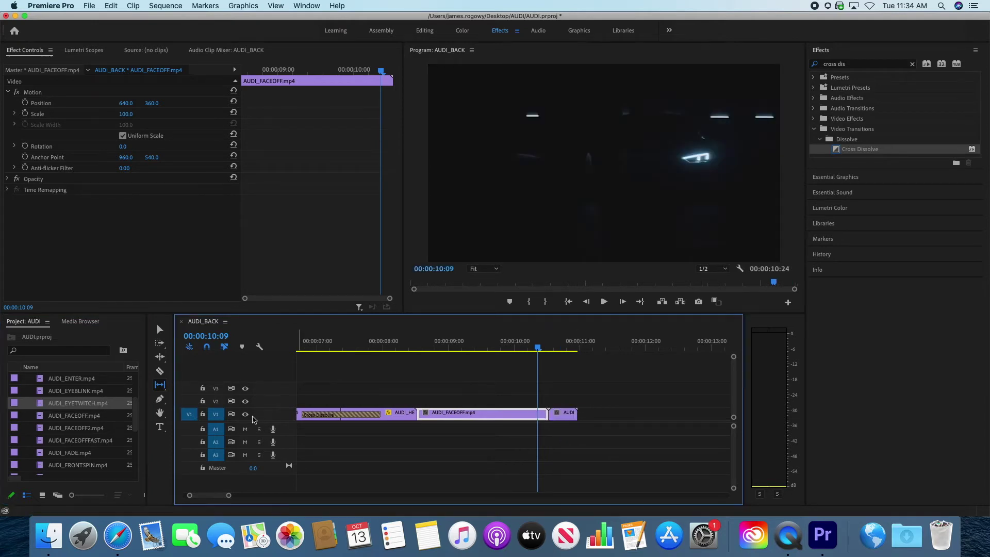
# Append AUDI_FACEOFF2 and then AUDI_SPINUP to the end of V1
pyautogui.moveTo(77, 428); pyautogui.dragTo(580, 417)
pyautogui.moveTo(229, 496); pyautogui.dragTo(238, 496)
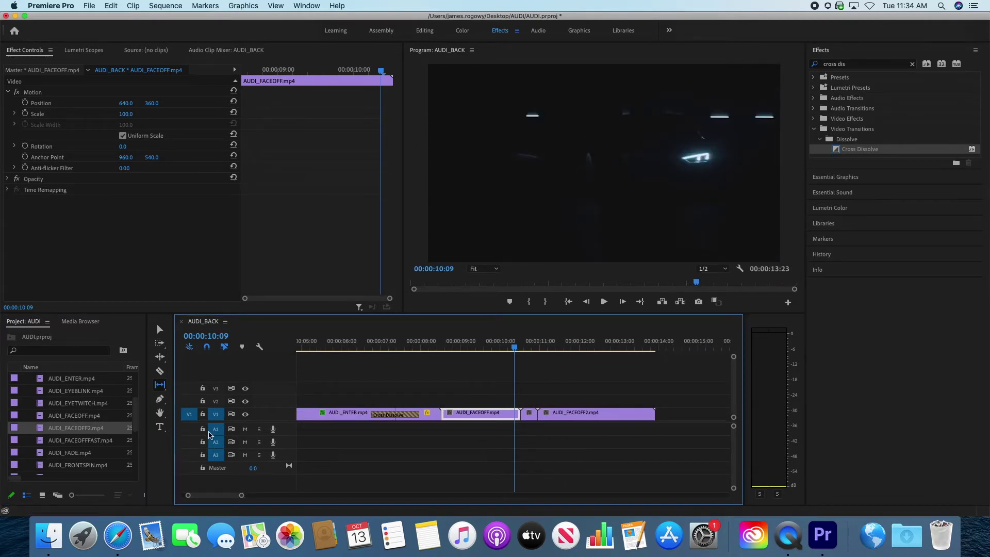
pyautogui.scroll(-5, 85, 450)
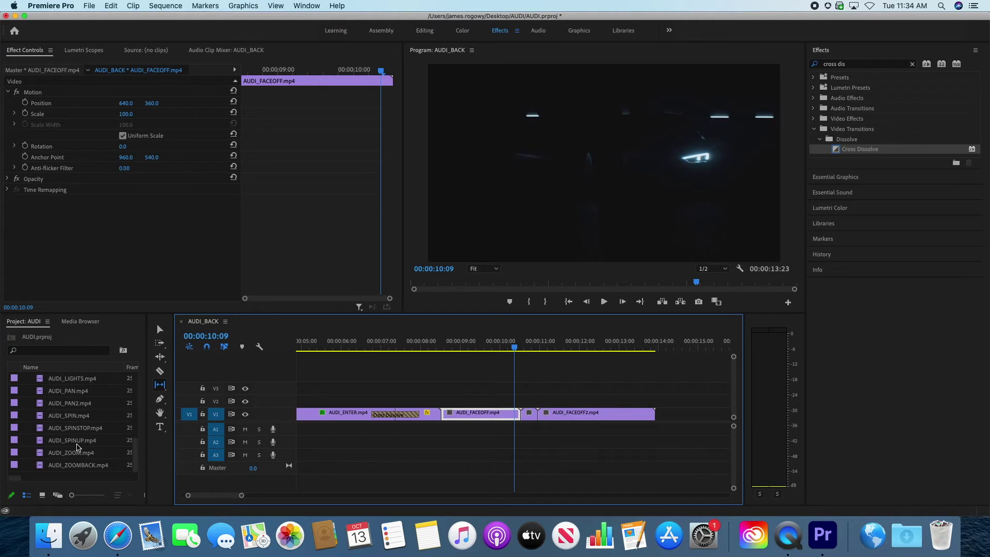
pyautogui.moveTo(77, 441); pyautogui.dragTo(658, 418)
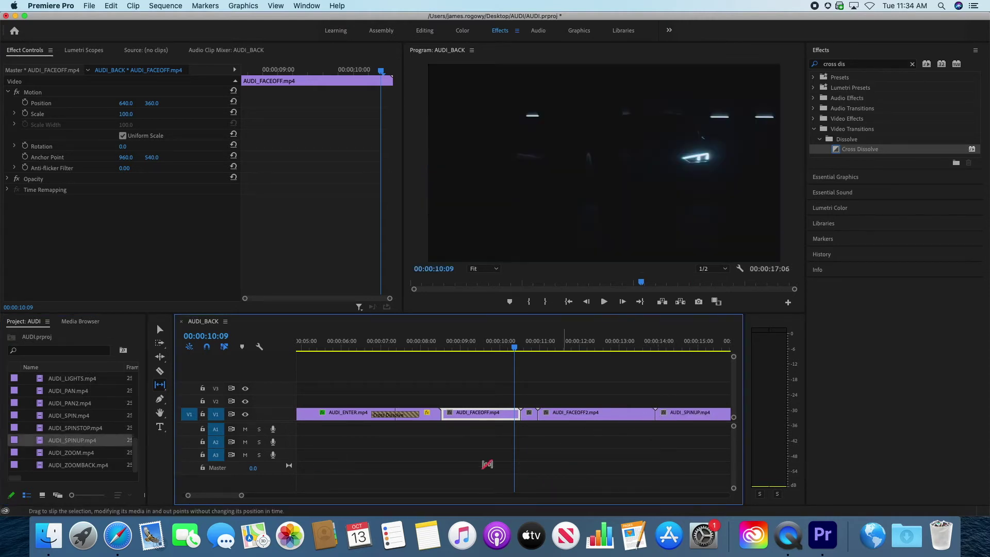
pyautogui.moveTo(241, 495); pyautogui.dragTo(254, 496)
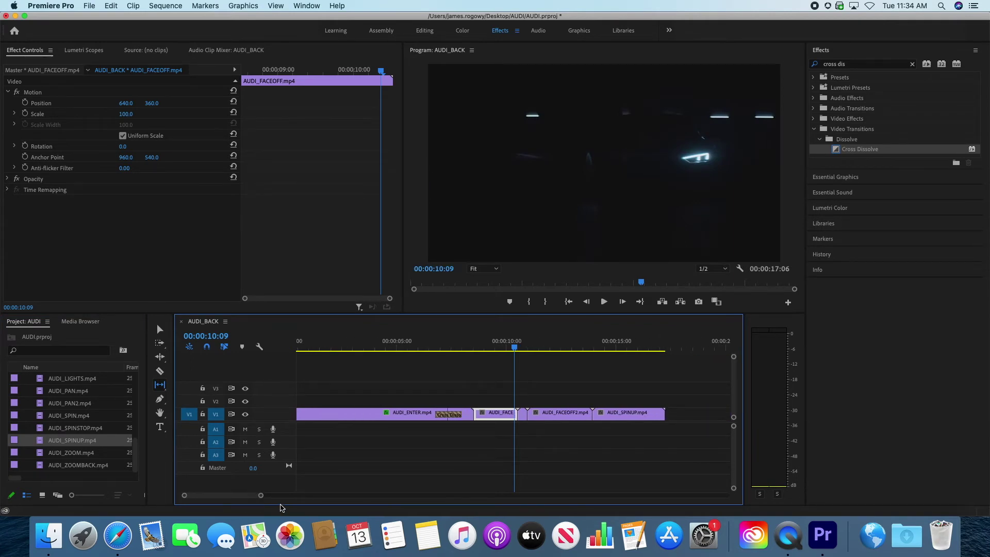
# Append AUDI_PAN, AUDI_PAN2 and AUDI_ENGINE to V1, running the sequence to 00:00:25:21
pyautogui.scroll(2, 124, 444)
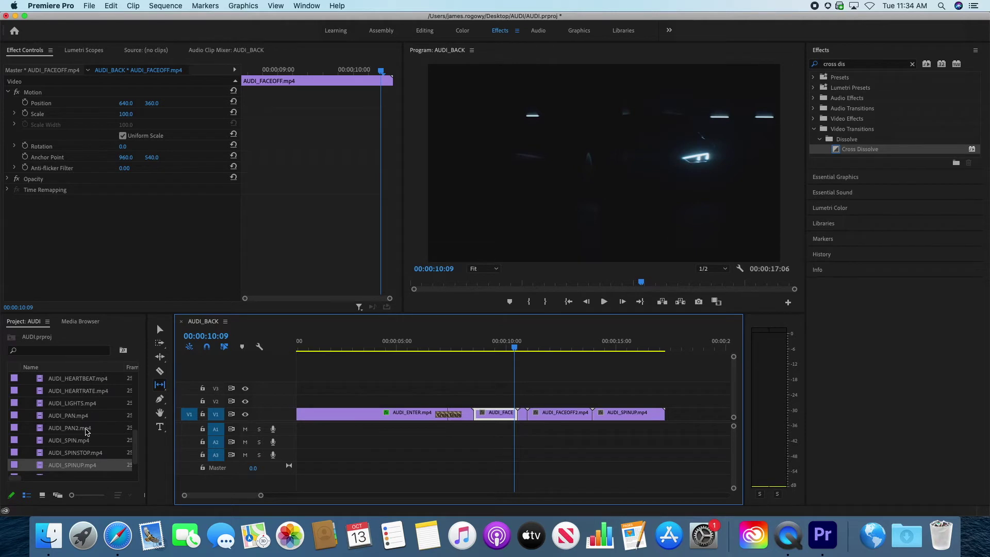
pyautogui.moveTo(74, 420); pyautogui.dragTo(669, 420)
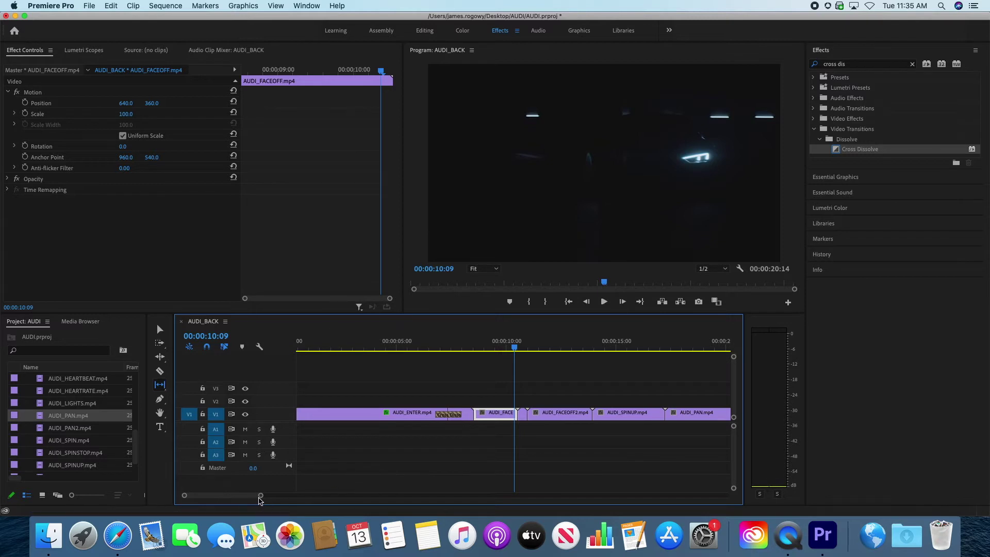
pyautogui.moveTo(262, 497); pyautogui.dragTo(278, 496)
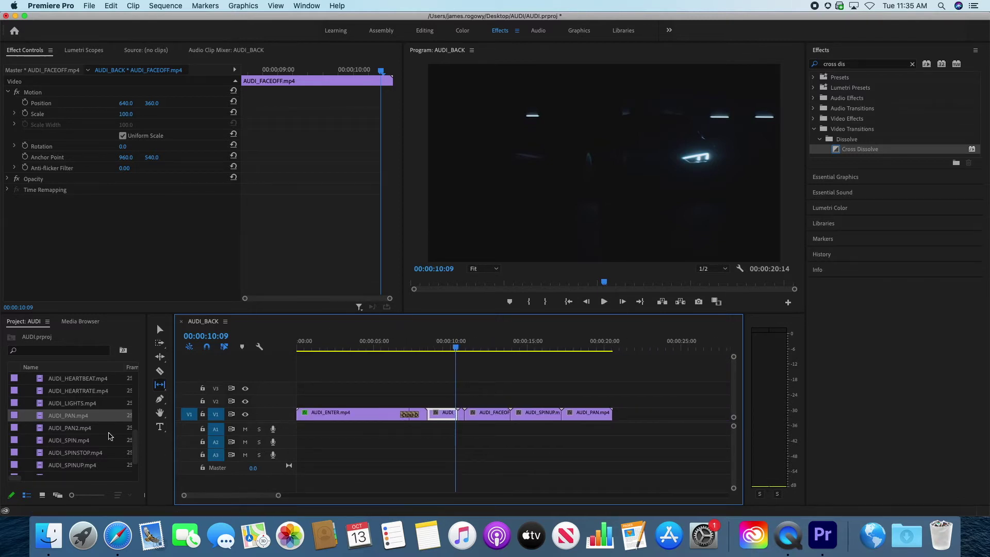
pyautogui.moveTo(71, 431); pyautogui.dragTo(614, 424)
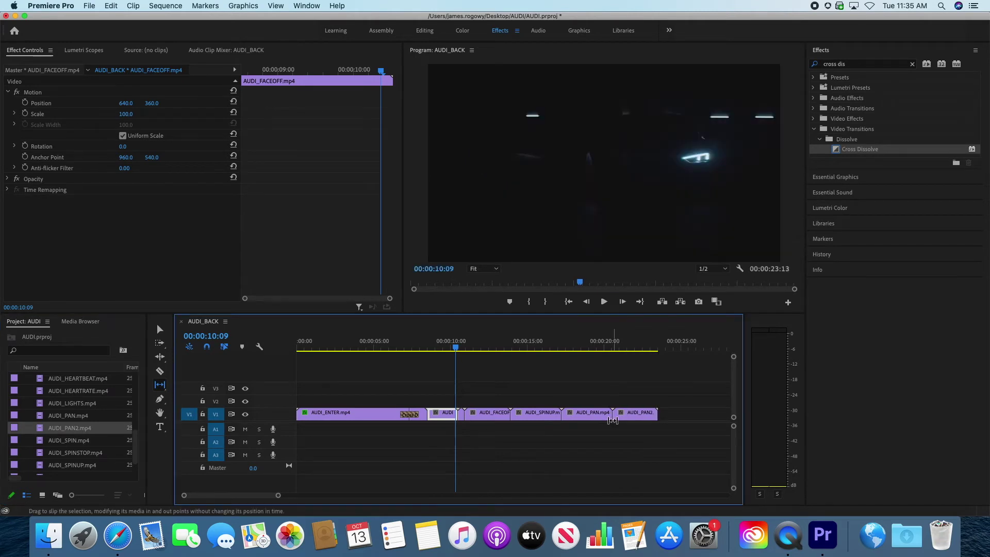
pyautogui.scroll(4, 77, 438)
pyautogui.scroll(5, 76, 439)
pyautogui.scroll(1, 77, 428)
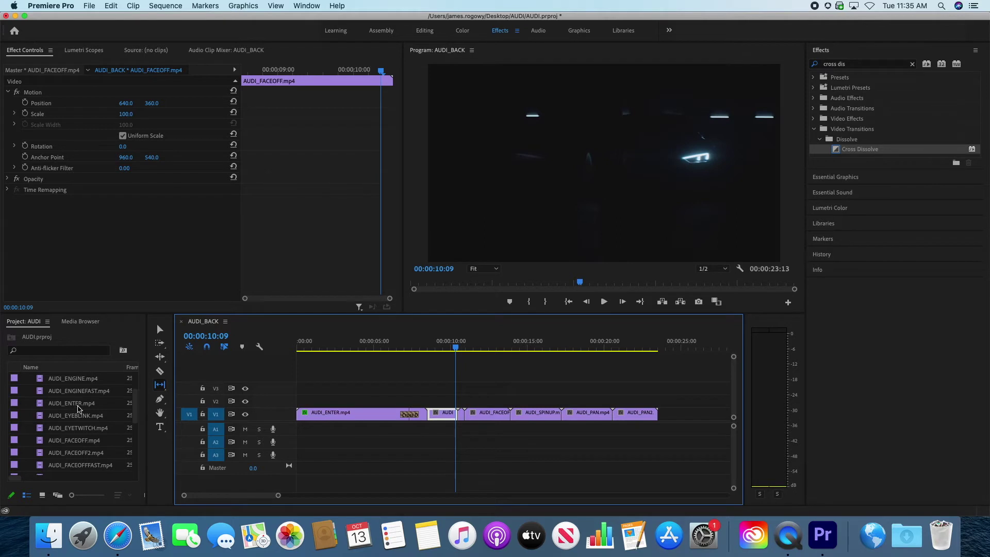
pyautogui.moveTo(80, 380); pyautogui.dragTo(657, 423)
# Place AUDI_ENGINE.mp4 at the end of V1 after AUDI_PAN2 and preview it near 24 seconds
pyautogui.moveTo(458, 347); pyautogui.dragTo(674, 365)
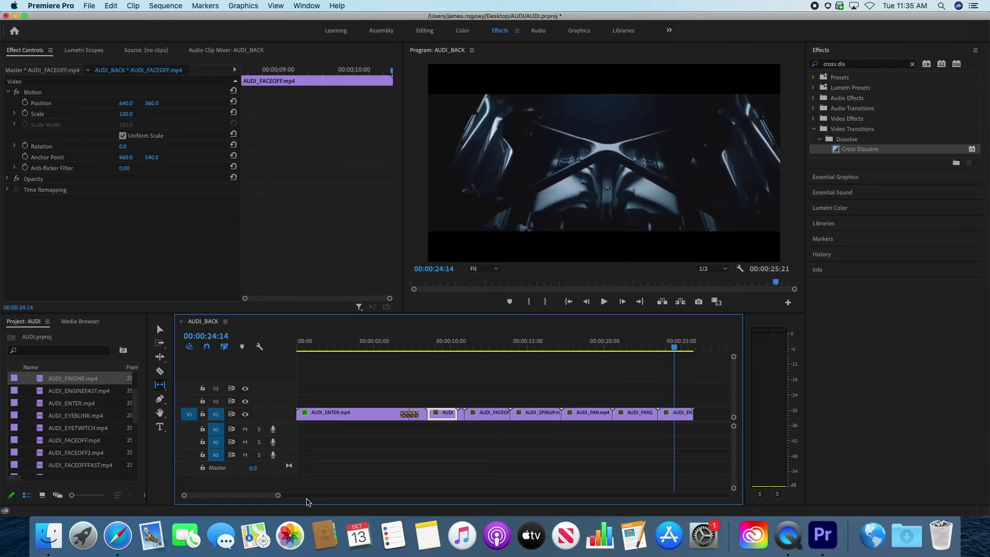
pyautogui.moveTo(675, 349); pyautogui.dragTo(678, 350)
pyautogui.moveTo(278, 495); pyautogui.dragTo(258, 495)
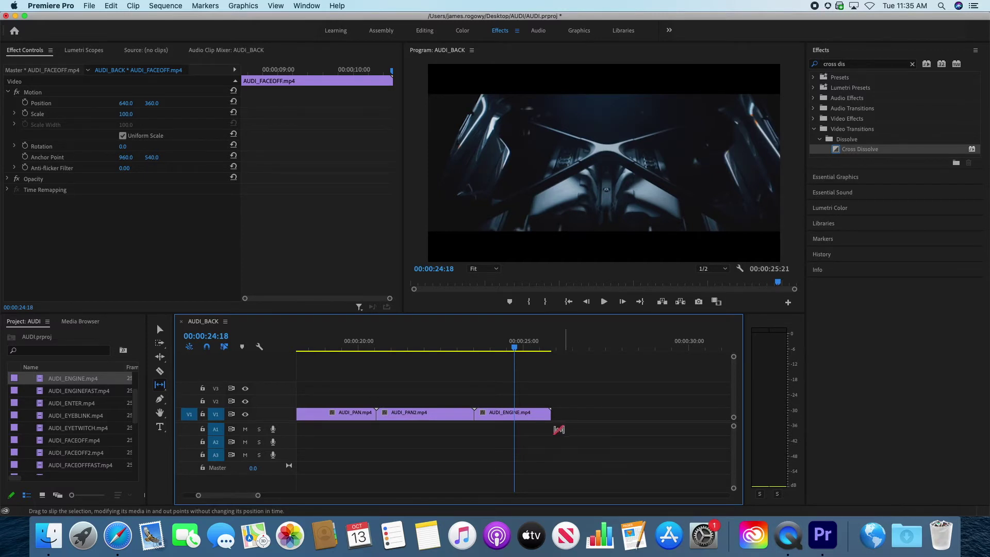
pyautogui.moveTo(848, 64); pyautogui.dragTo(818, 66)
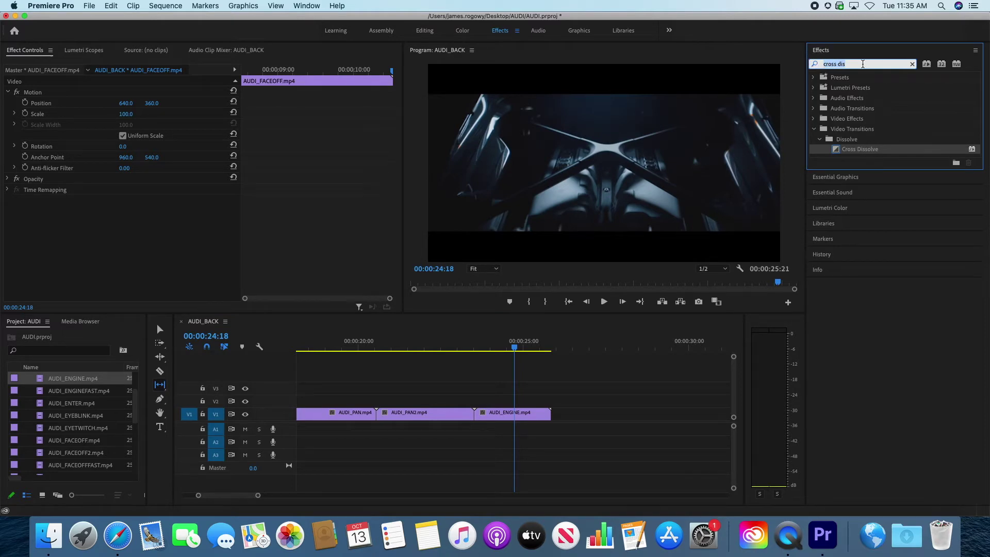
# Apply the Stylize > Alpha Glow effect to AUDI_ENGINE and set its Glow amount to 50
pyautogui.write('glow')
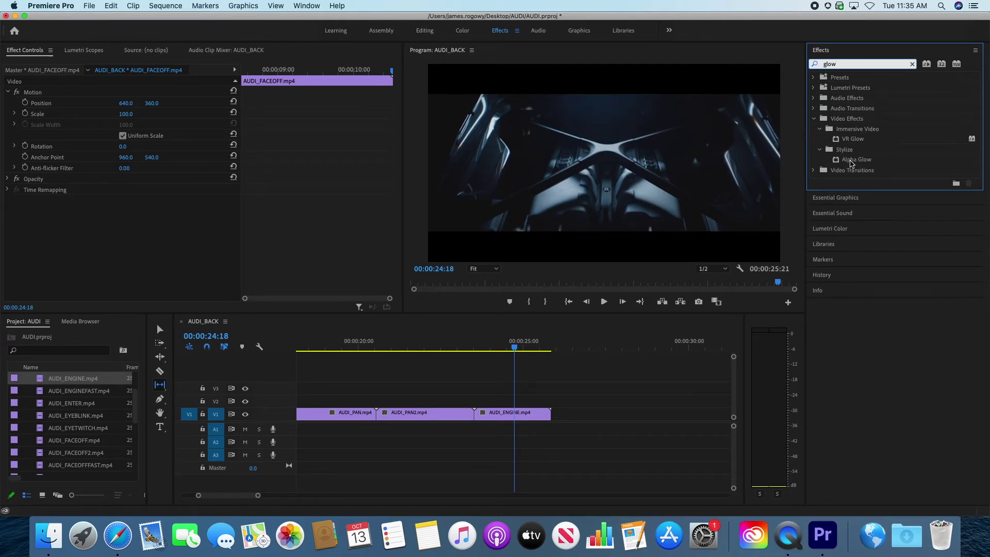
pyautogui.moveTo(854, 161); pyautogui.dragTo(521, 412)
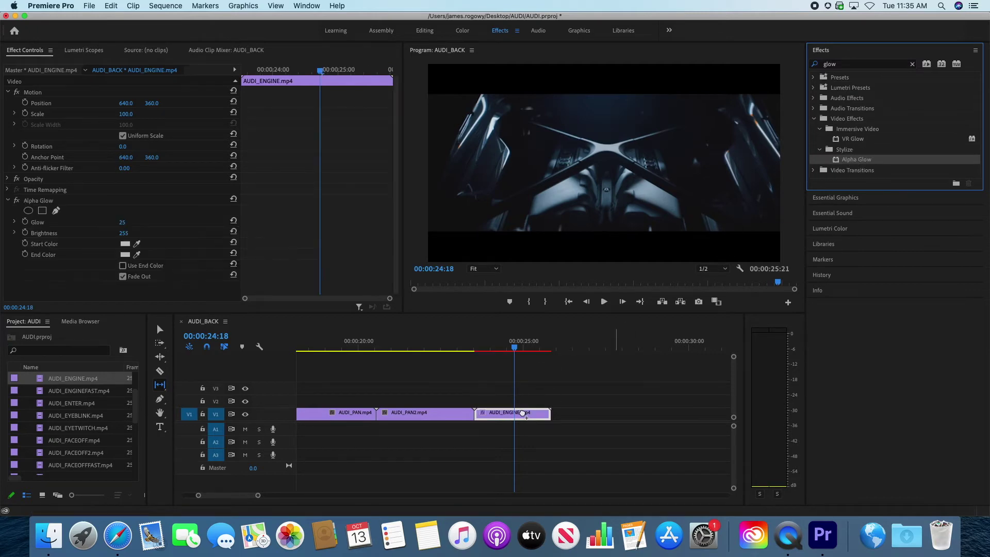
pyautogui.click(124, 226)
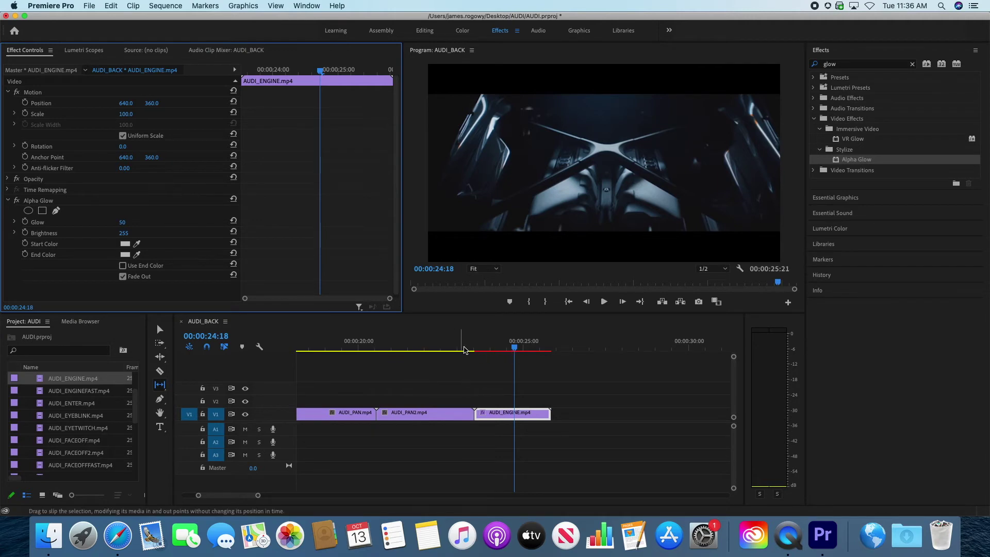
# Scrub the sequence to preview the glowing AUDI_ENGINE frame near 24 seconds
pyautogui.moveTo(462, 348); pyautogui.dragTo(505, 350)
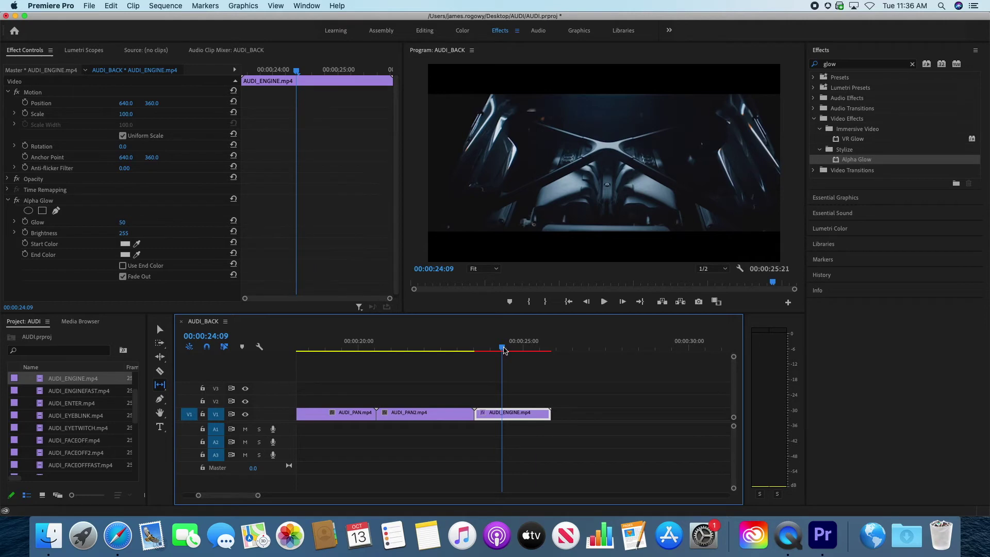
pyautogui.moveTo(504, 350)
pyautogui.mouseDown()
pyautogui.moveTo(522, 347)
pyautogui.moveTo(500, 343)
pyautogui.moveTo(509, 347)
pyautogui.mouseUp()
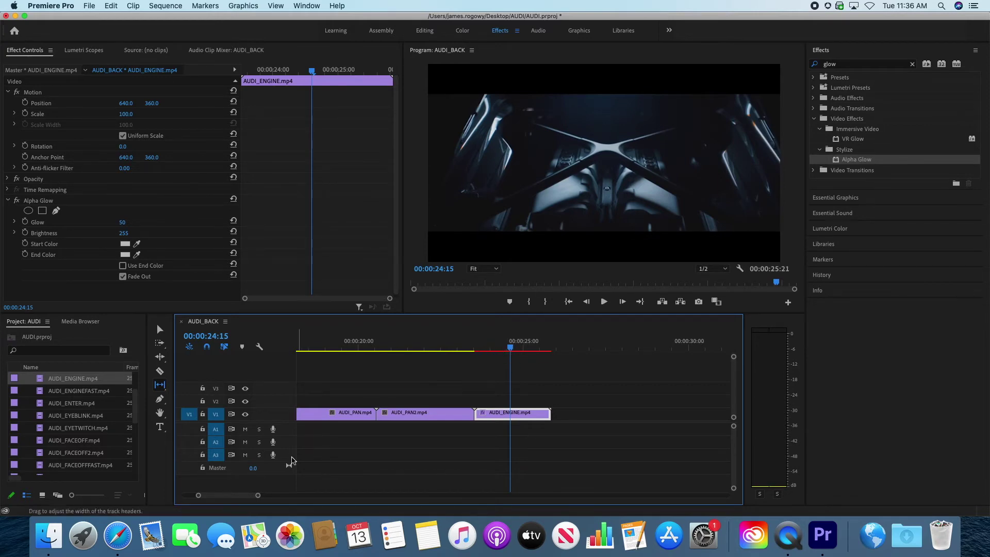
pyautogui.moveTo(258, 496); pyautogui.dragTo(274, 496)
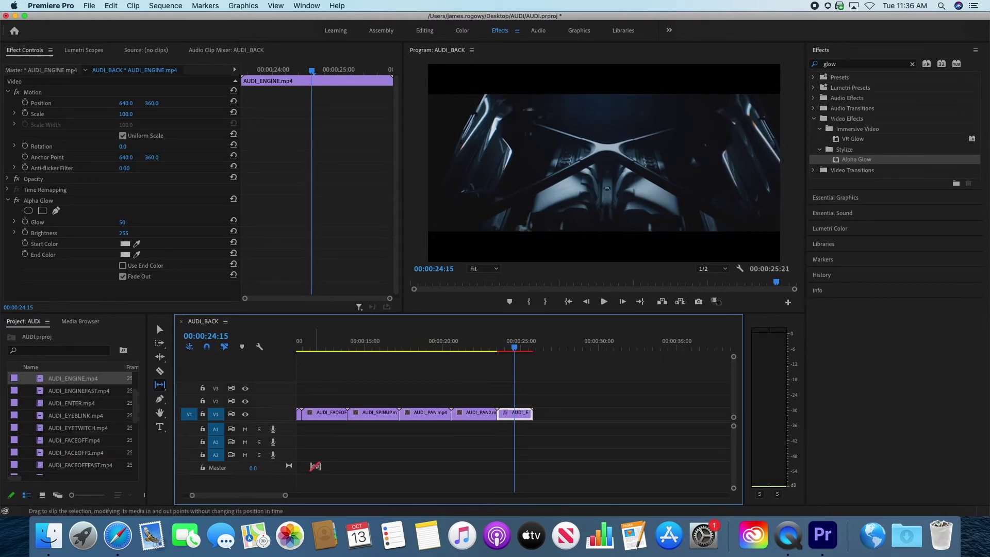
pyautogui.scroll(4, 102, 414)
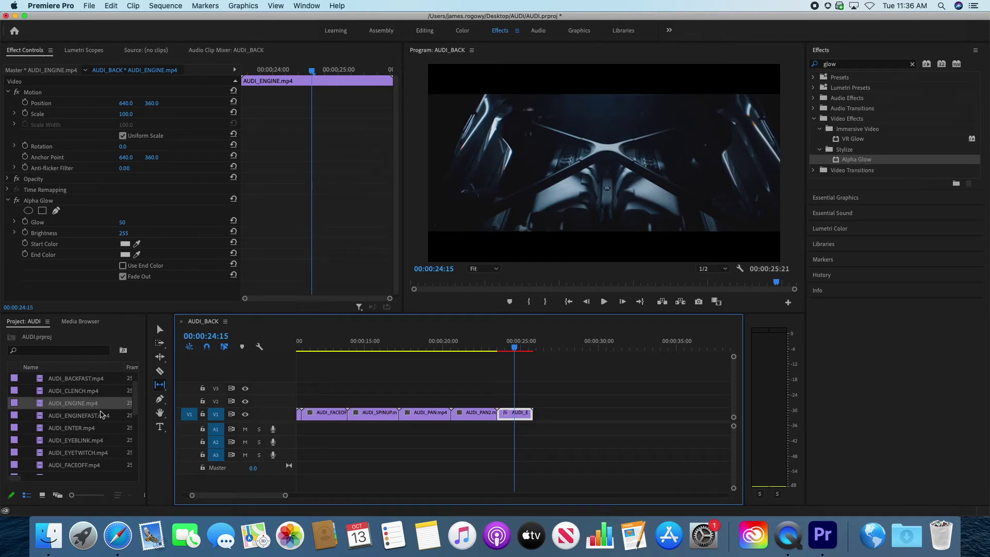
# Append AUDI_LIGHTS.mp4 and then AUDI_CLENCH.mp4 to V1 after AUDI_ENGINE
pyautogui.scroll(-9, 101, 414)
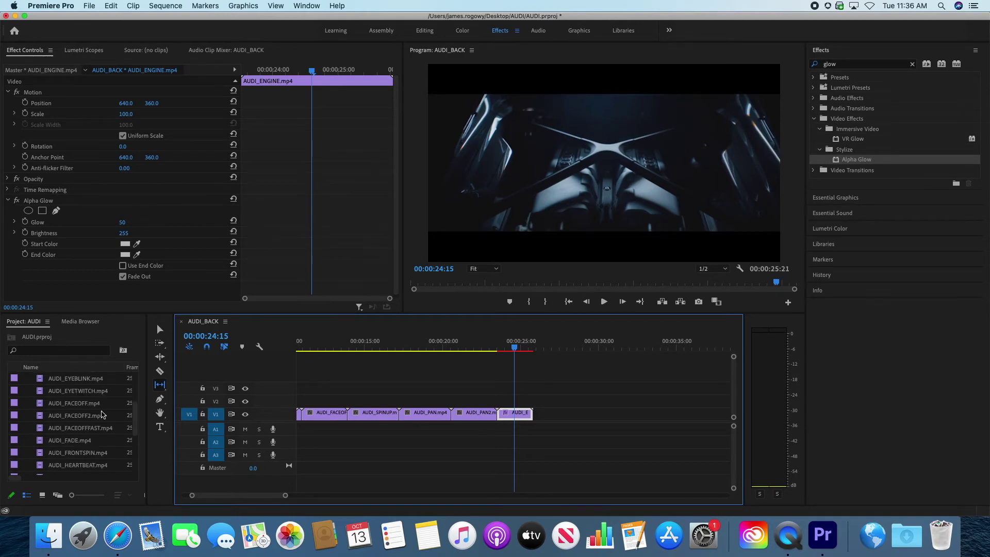
pyautogui.moveTo(73, 458); pyautogui.dragTo(534, 414)
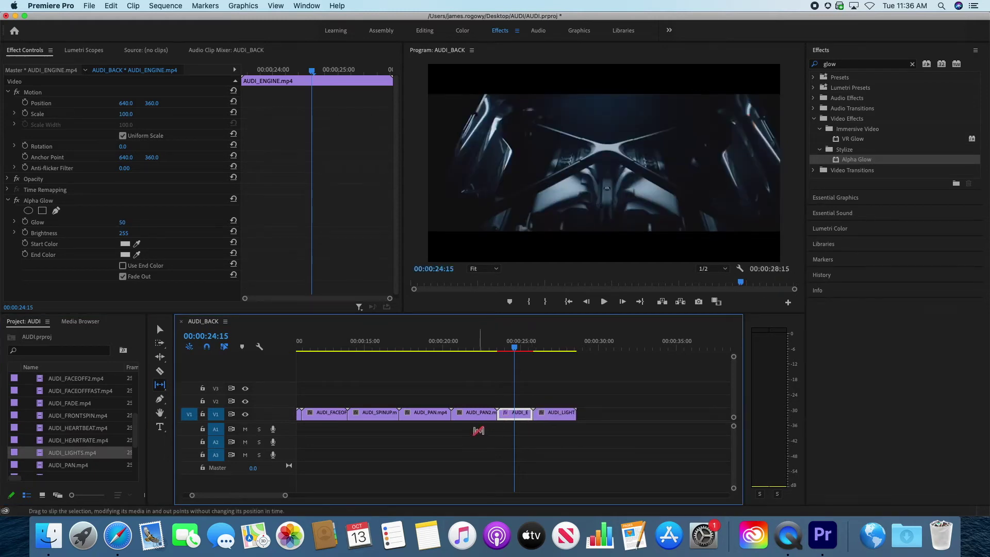
pyautogui.scroll(3, 105, 435)
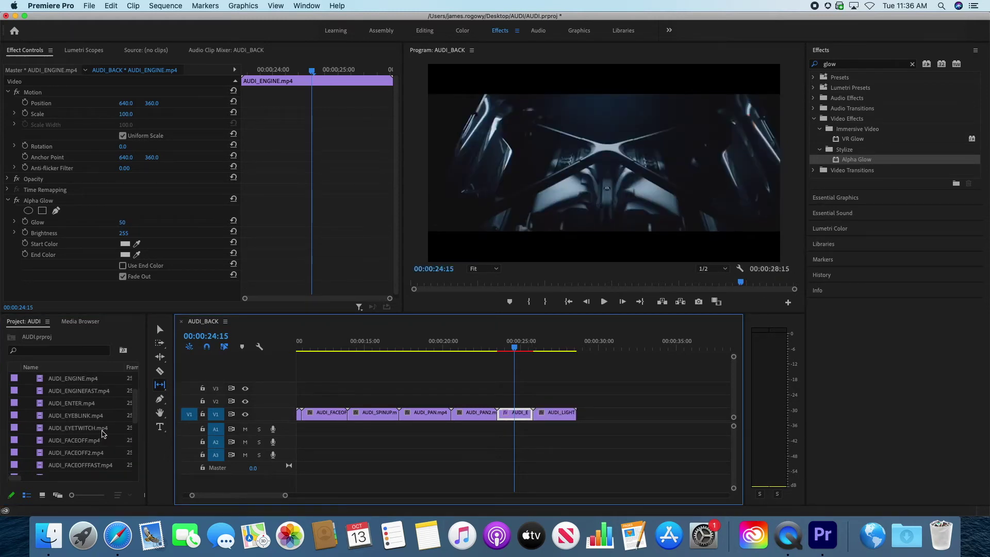
pyautogui.moveTo(76, 415); pyautogui.dragTo(198, 411)
pyautogui.moveTo(576, 412)
pyautogui.mouseDown()
pyautogui.moveTo(562, 413)
pyautogui.moveTo(577, 415)
pyautogui.mouseUp()
# Switch back to the Selection tool and select the AUDI_CLENCH clip at the sequence end
pyautogui.moveTo(515, 348); pyautogui.dragTo(584, 356)
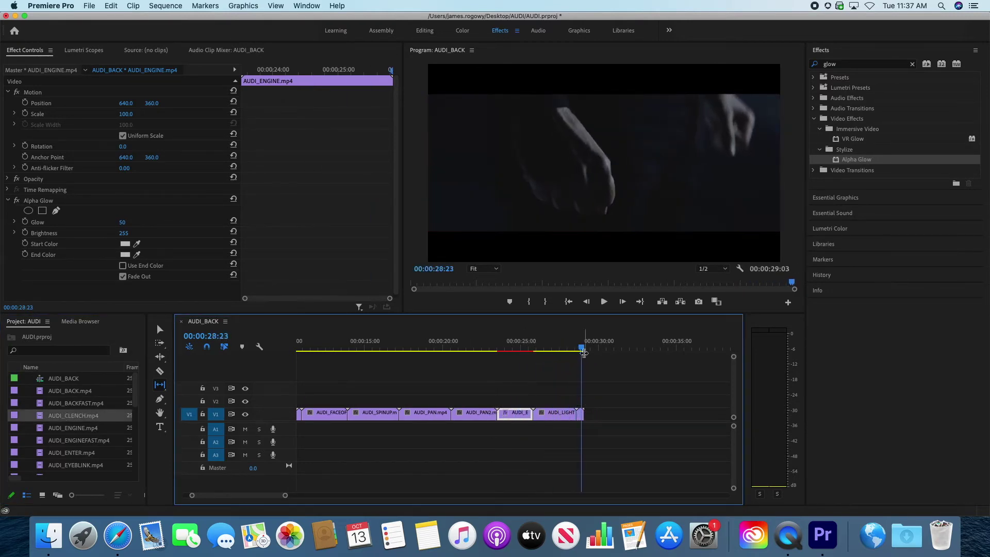
pyautogui.moveTo(284, 495); pyautogui.dragTo(244, 495)
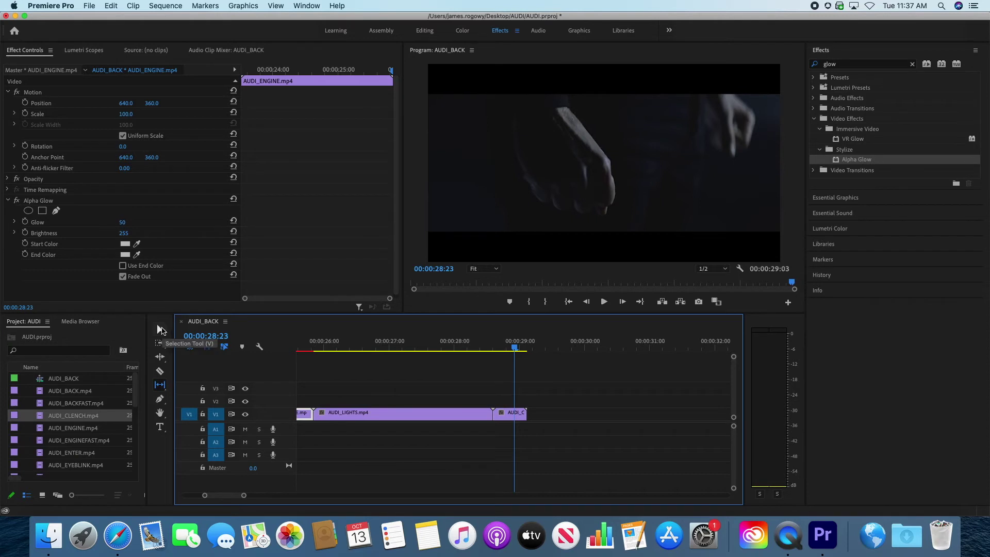
pyautogui.click(161, 330)
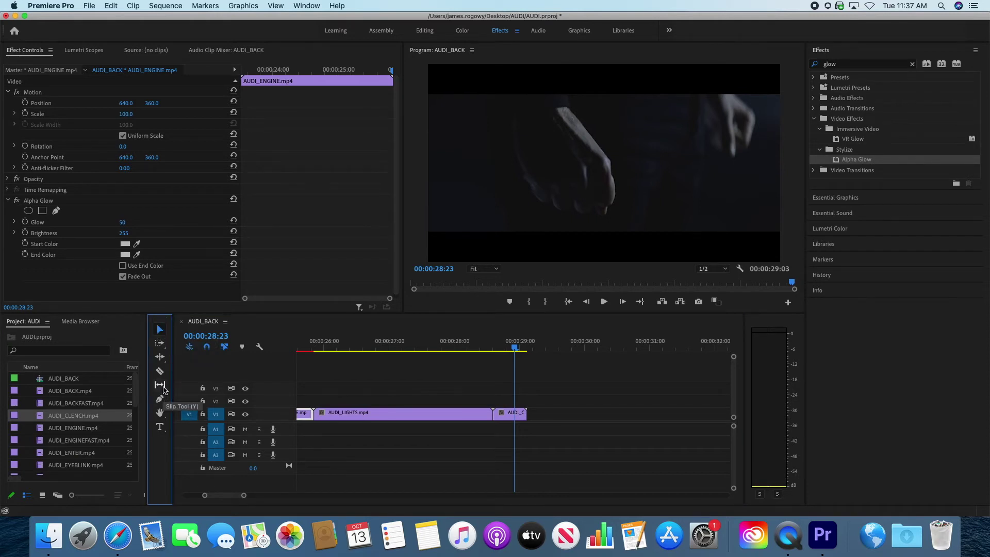
pyautogui.click(518, 415)
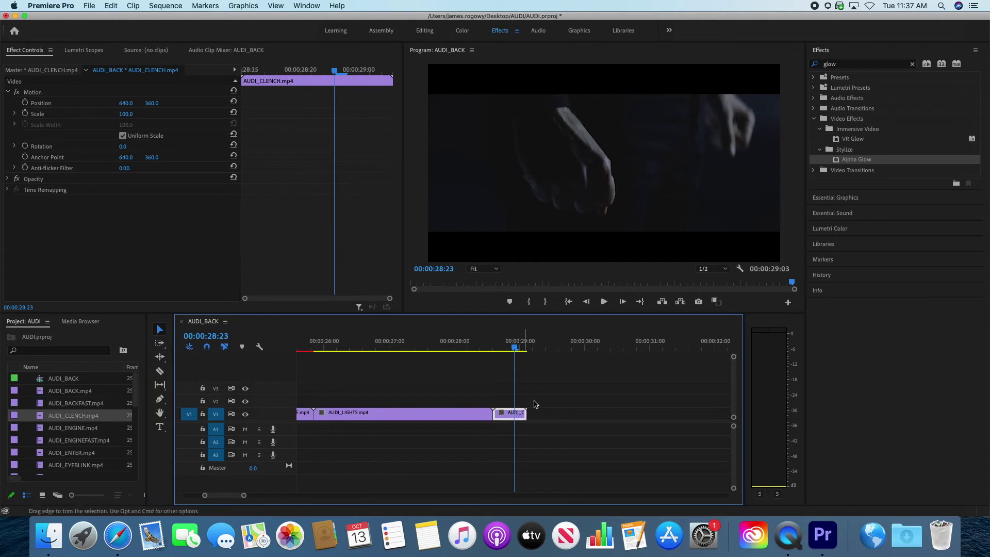
pyautogui.click(812, 66)
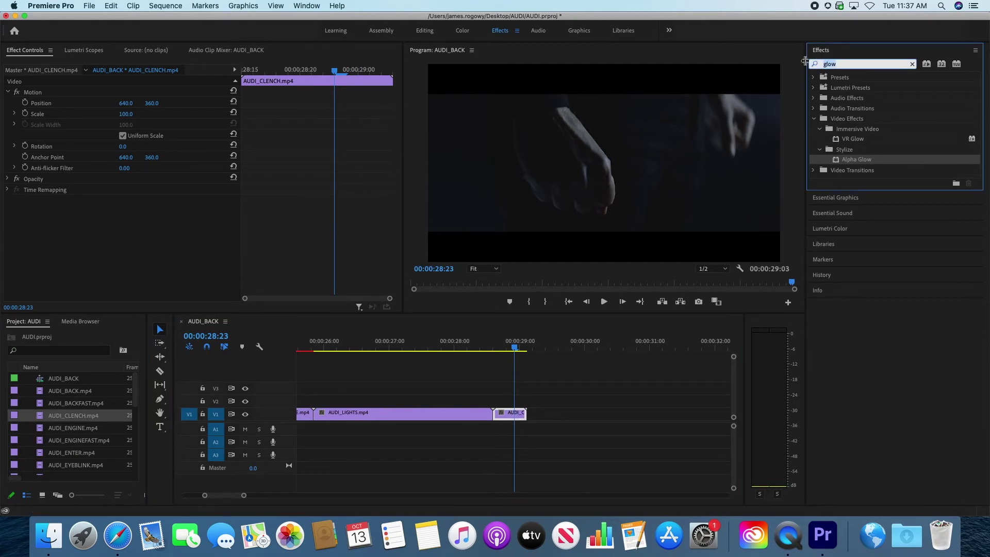
# Apply Lumetri Color to AUDI_CLENCH and expand its Basic Correction section in Effect Controls
pyautogui.write('lumetri')
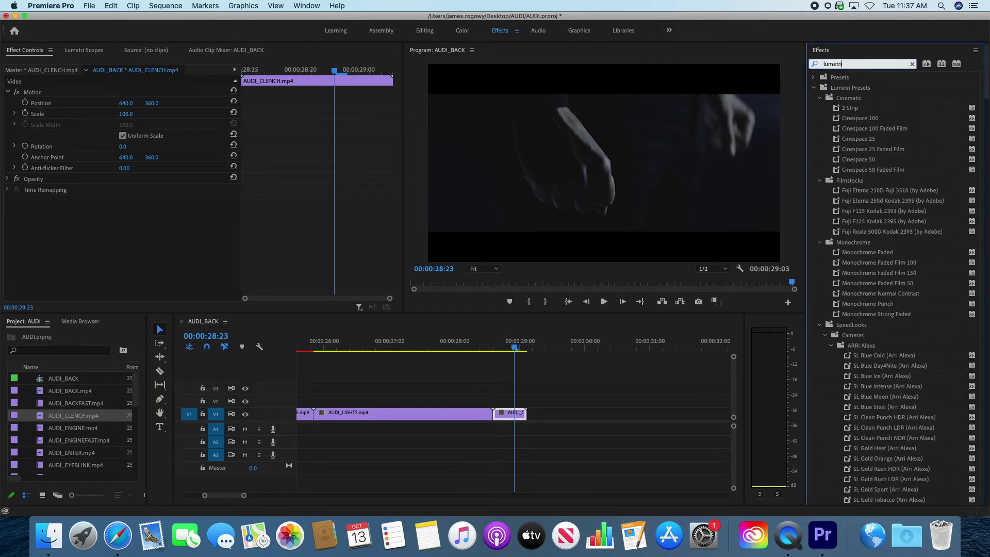
pyautogui.write(' color')
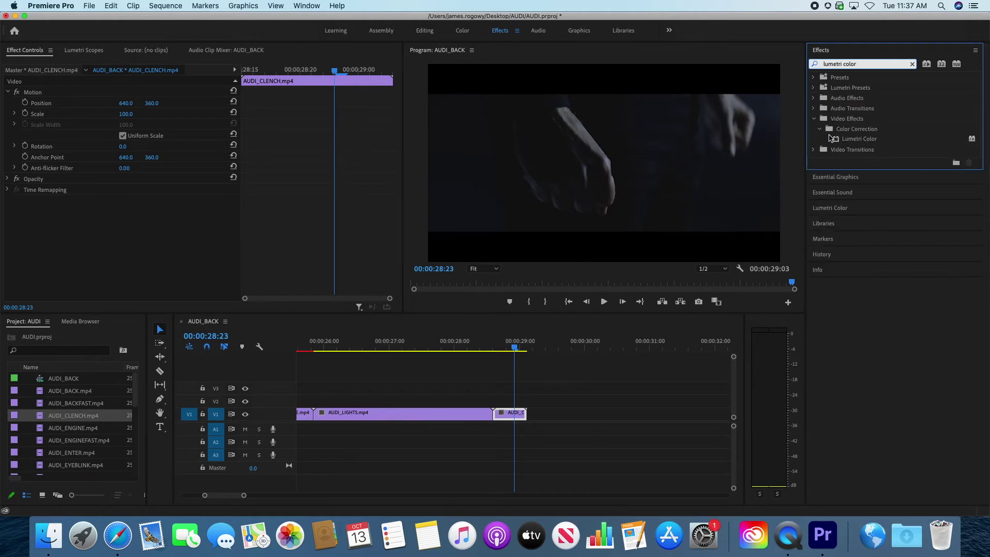
pyautogui.moveTo(859, 141); pyautogui.dragTo(515, 413)
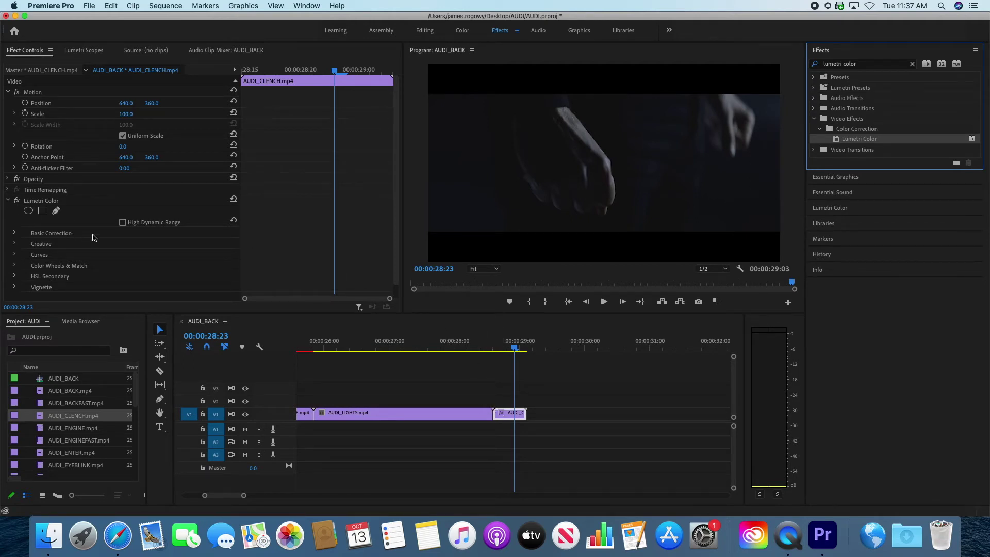
pyautogui.click(15, 234)
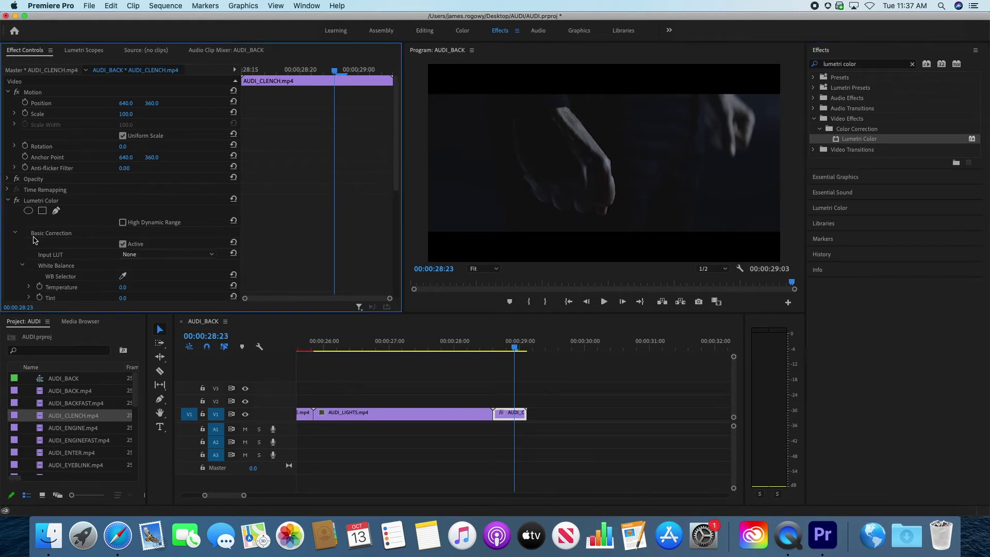
pyautogui.scroll(-4, 93, 251)
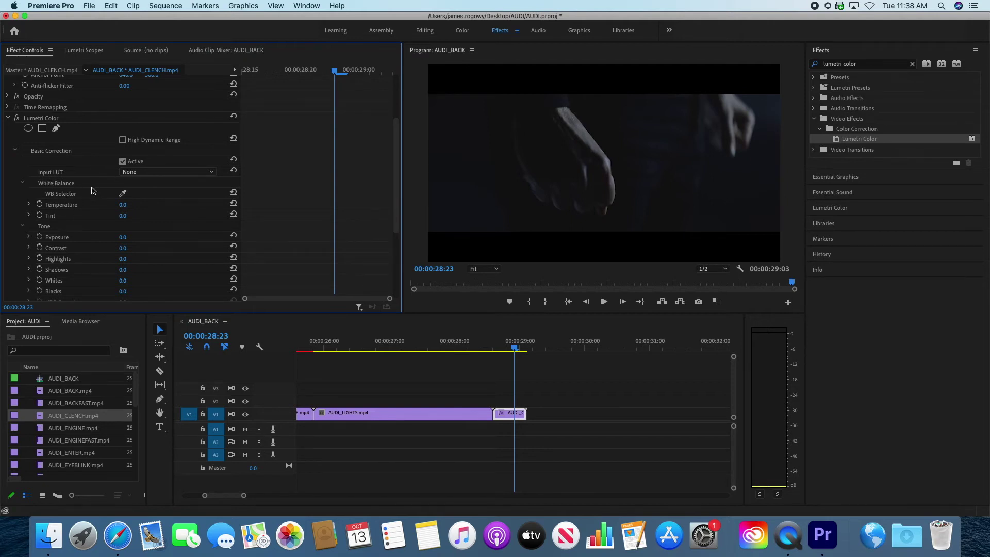
# Sample neutral areas with the WB Selector until Temperature reads 13.2 and Tint 0.2
pyautogui.click(122, 194)
pyautogui.click(770, 105)
pyautogui.click(124, 194)
pyautogui.click(580, 128)
pyautogui.click(124, 192)
pyautogui.click(772, 108)
pyautogui.click(124, 194)
pyautogui.click(587, 139)
# Append AUDI_BACK.mp4 and AUDI_ZOOM.mp4 to V1 after AUDI_CLENCH, then select and preview AUDI_ZOOM
pyautogui.moveTo(61, 390); pyautogui.dragTo(530, 416)
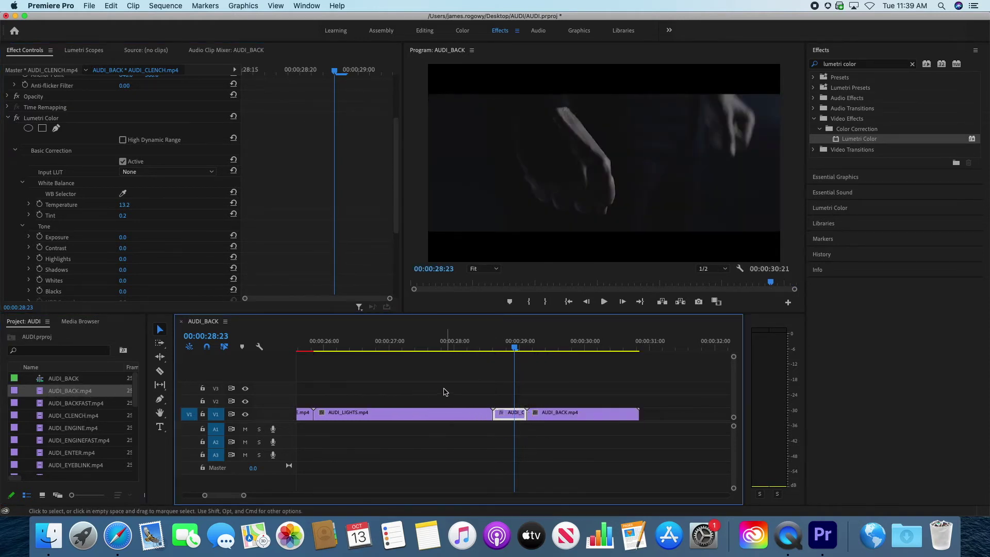
pyautogui.scroll(-5, 83, 437)
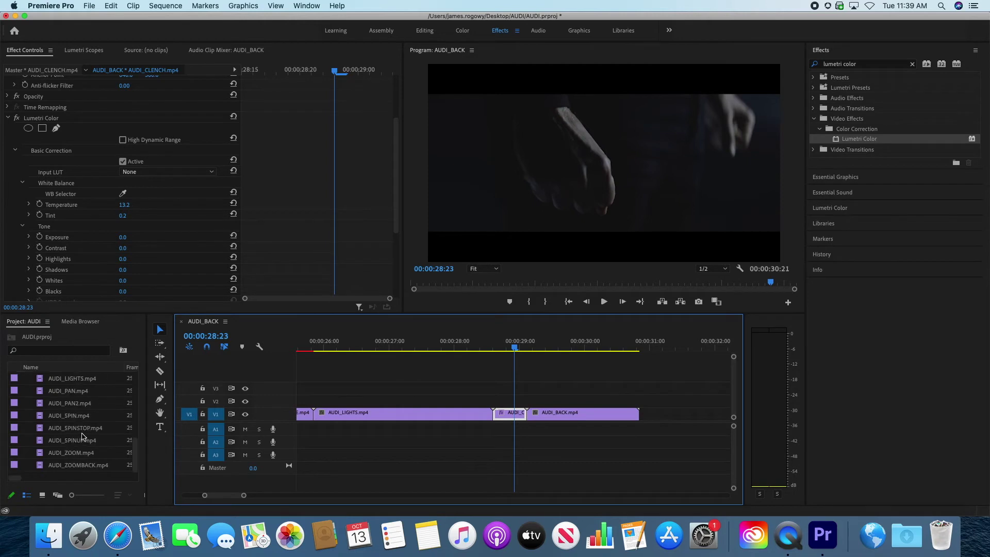
pyautogui.moveTo(74, 452); pyautogui.dragTo(642, 415)
pyautogui.moveTo(515, 348); pyautogui.dragTo(651, 367)
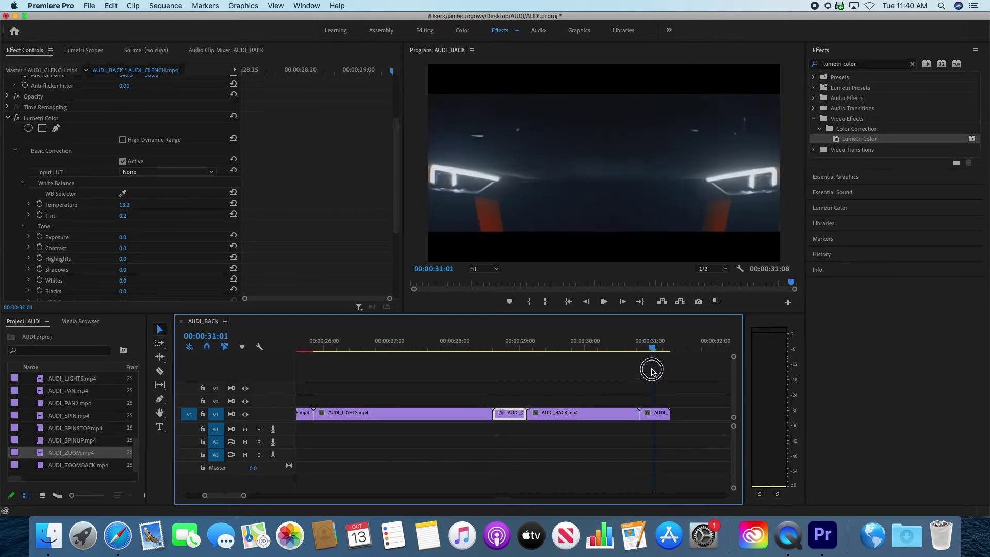
pyautogui.click(654, 415)
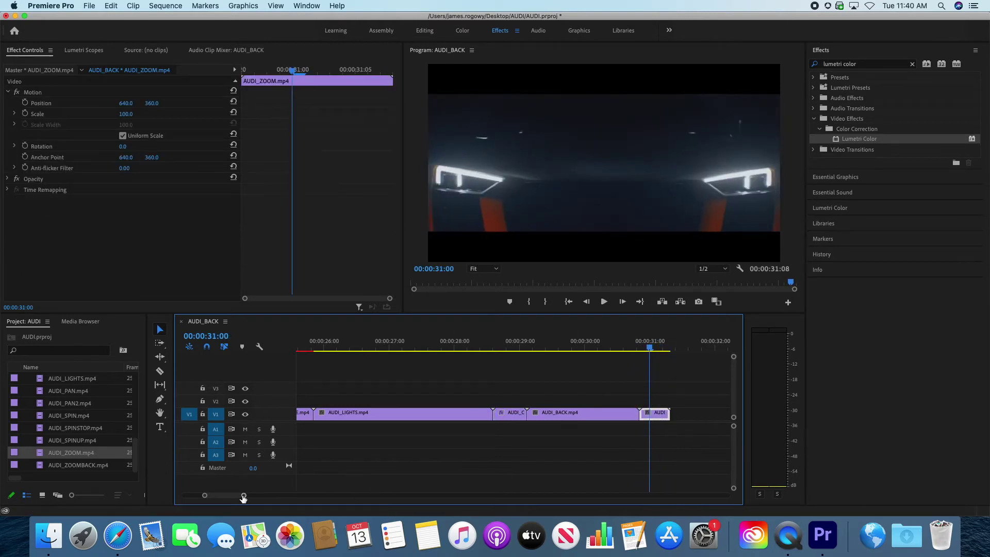
pyautogui.moveTo(244, 496); pyautogui.dragTo(240, 496)
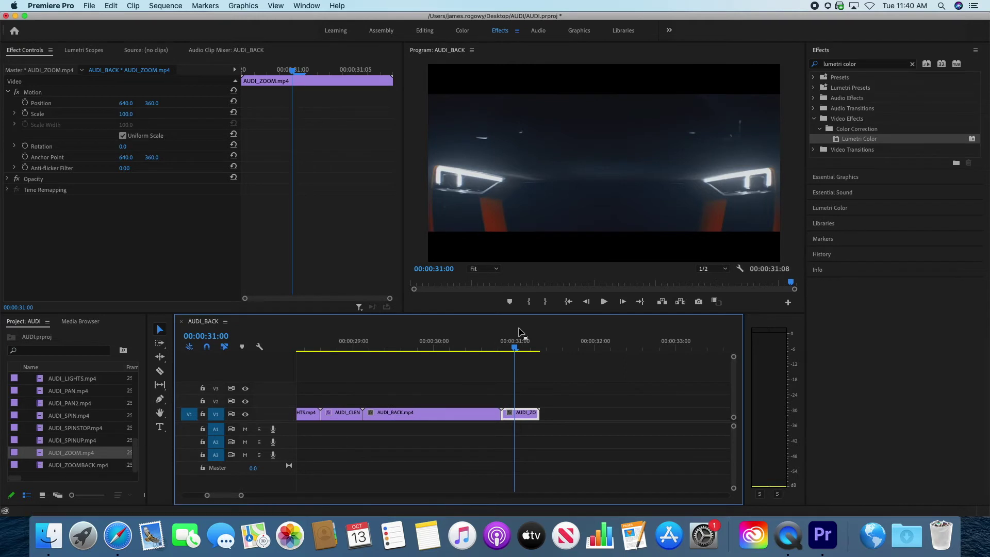
pyautogui.moveTo(513, 348)
pyautogui.mouseDown()
pyautogui.moveTo(491, 347)
pyautogui.moveTo(530, 351)
pyautogui.moveTo(473, 349)
pyautogui.moveTo(524, 348)
pyautogui.mouseUp()
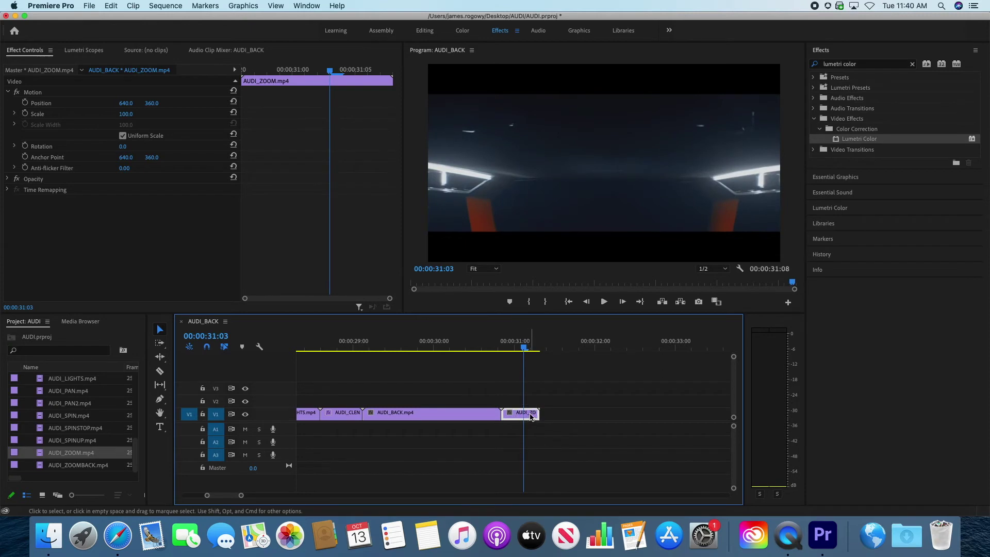
# Set AUDI_ZOOM's speed to 50% through Clip > Speed/Duration, stretching it to 00:00:00:24
pyautogui.click(135, 5)
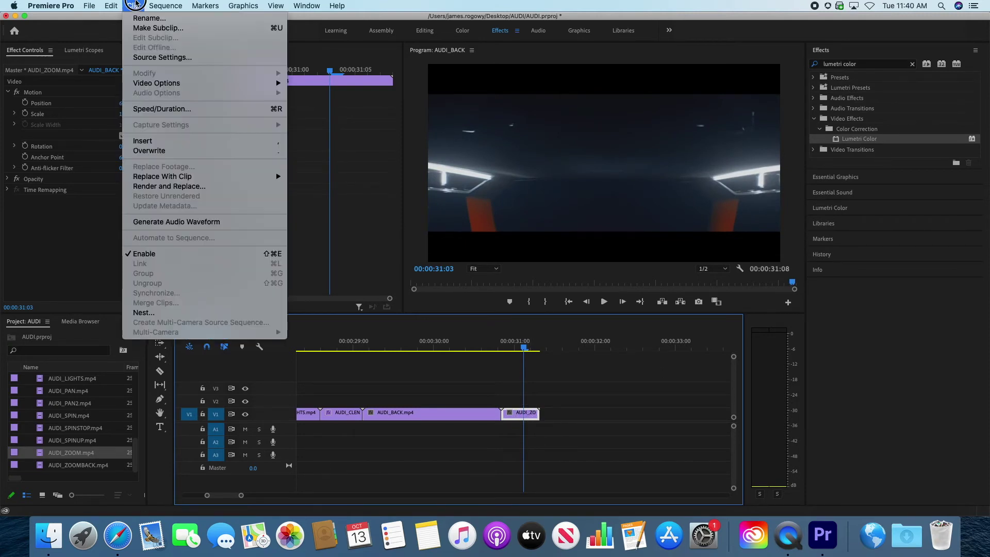
pyautogui.click(172, 110)
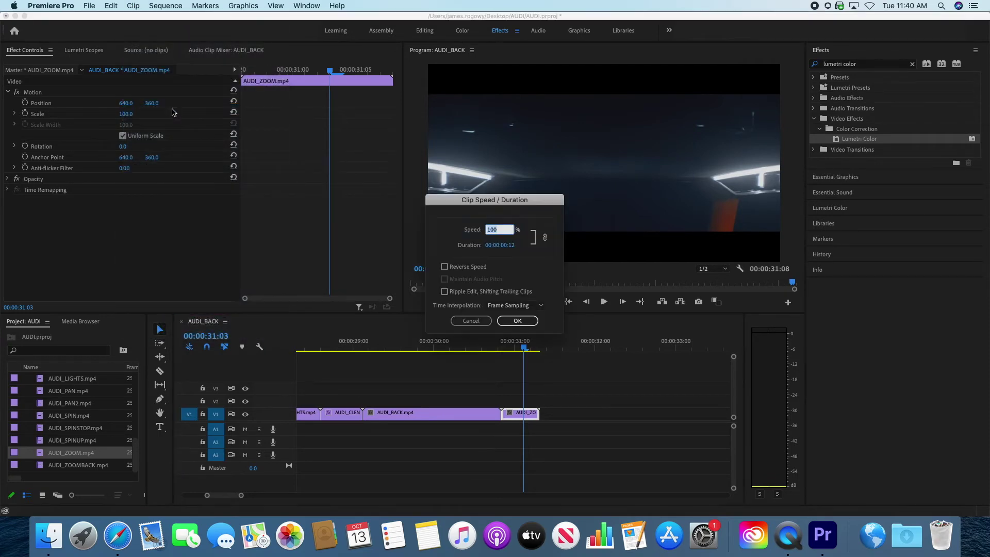
pyautogui.doubleClick(498, 230)
pyautogui.click(517, 321)
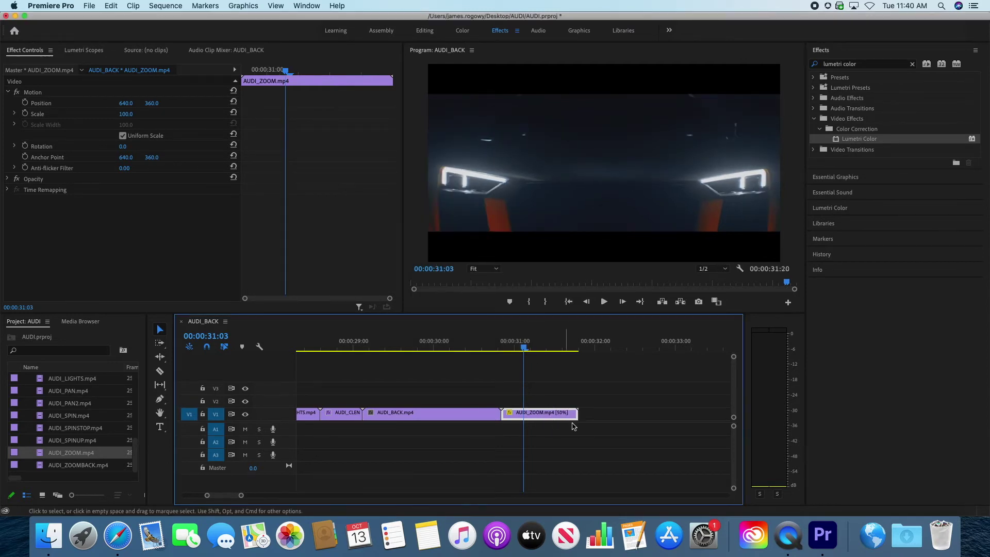
pyautogui.moveTo(524, 349)
pyautogui.mouseDown()
pyautogui.moveTo(501, 352)
pyautogui.moveTo(559, 349)
pyautogui.moveTo(515, 347)
pyautogui.mouseUp()
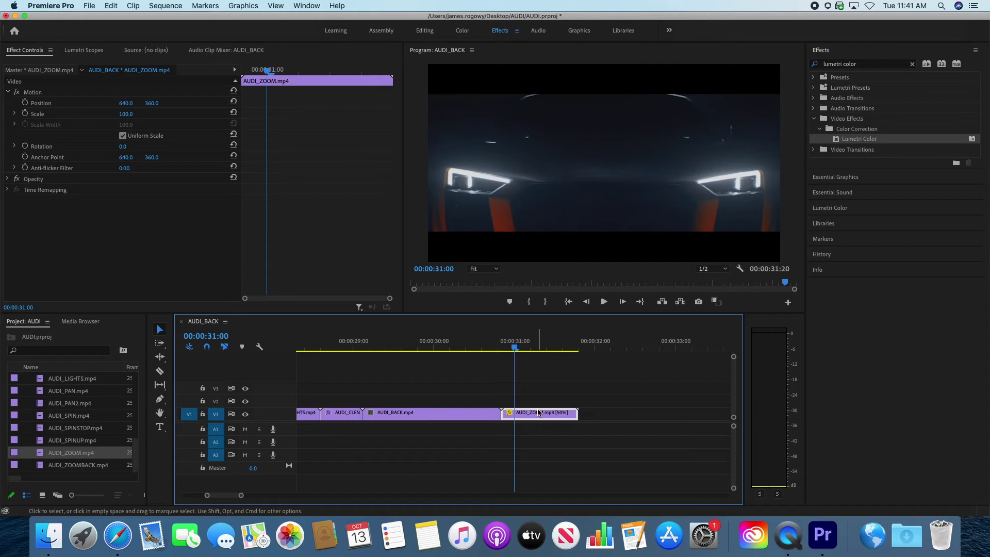
pyautogui.moveTo(515, 347); pyautogui.dragTo(495, 348)
pyautogui.click(508, 347)
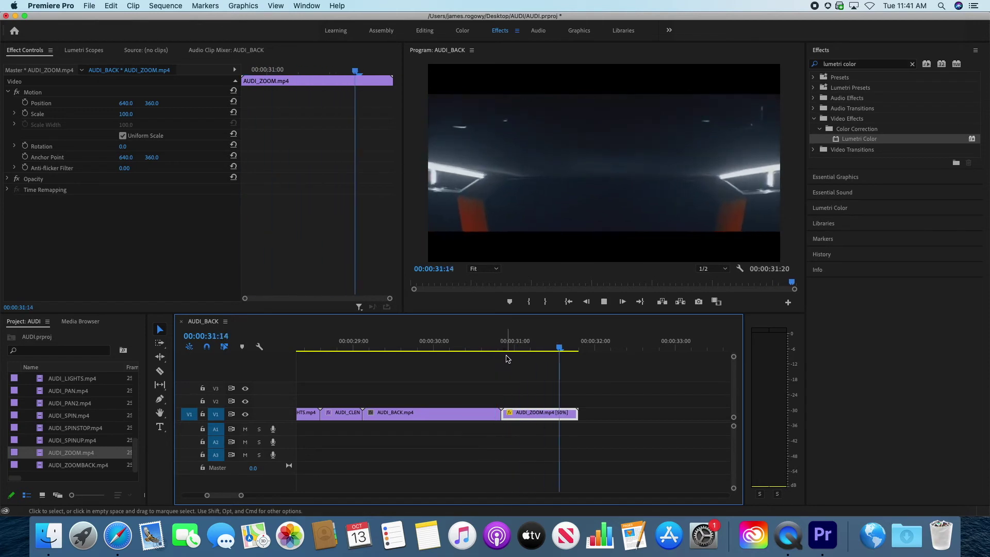
pyautogui.click(507, 348)
pyautogui.moveTo(507, 348); pyautogui.dragTo(562, 347)
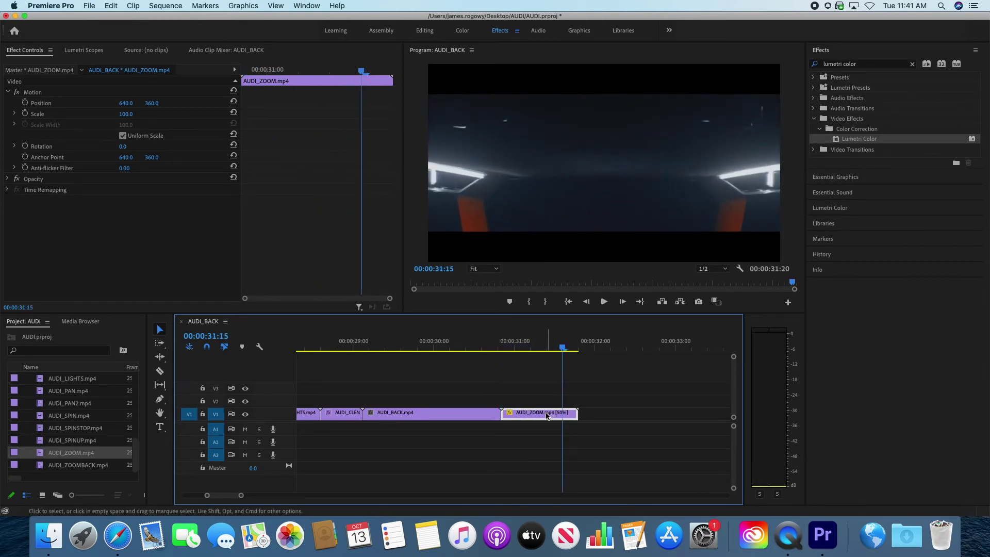
pyautogui.moveTo(563, 347)
pyautogui.mouseDown()
pyautogui.moveTo(494, 353)
pyautogui.moveTo(569, 349)
pyautogui.mouseUp()
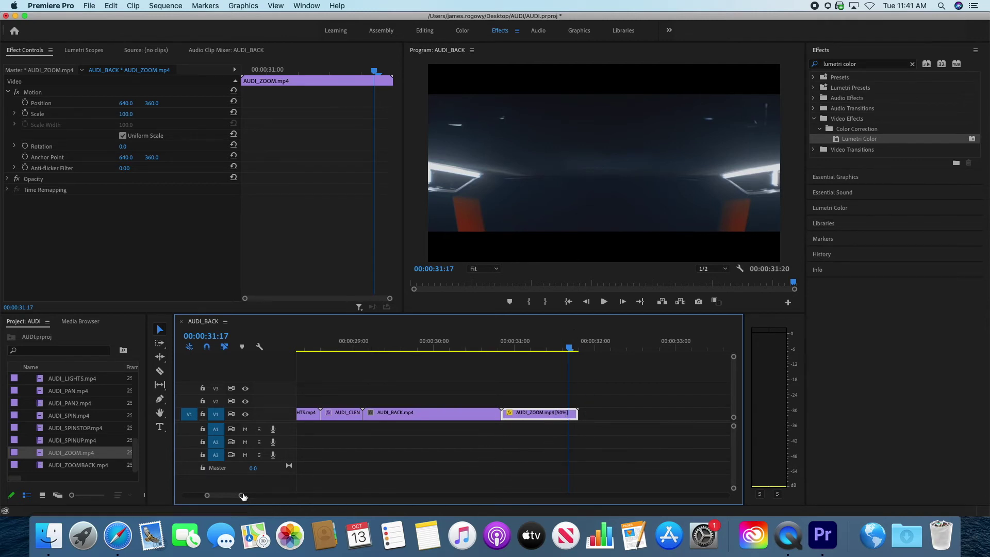
# Append AUDI_SPIN, AUDI_FRONTSPIN and AUDI_ENGINEFAST clips to the end of V1
pyautogui.moveTo(242, 497); pyautogui.dragTo(246, 497)
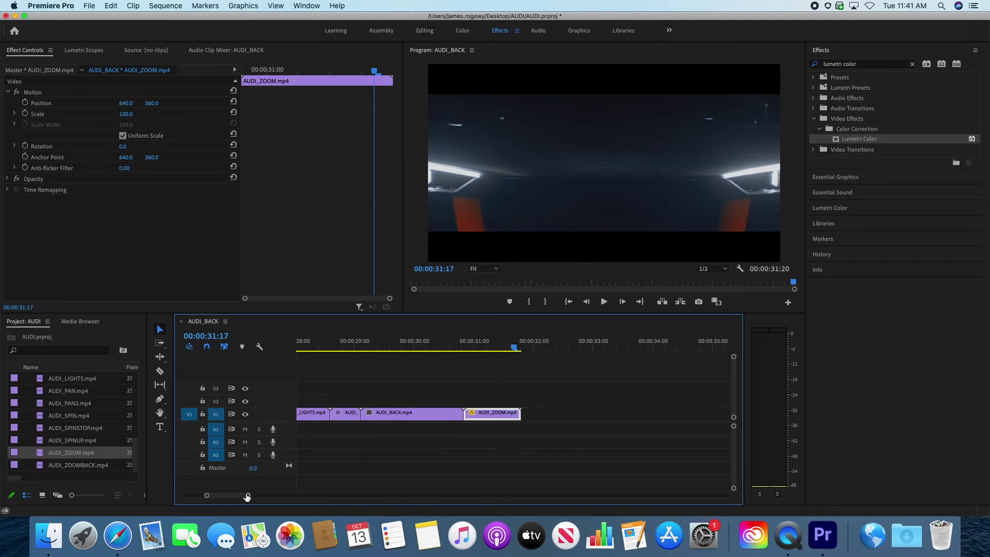
pyautogui.moveTo(69, 420); pyautogui.dragTo(523, 413)
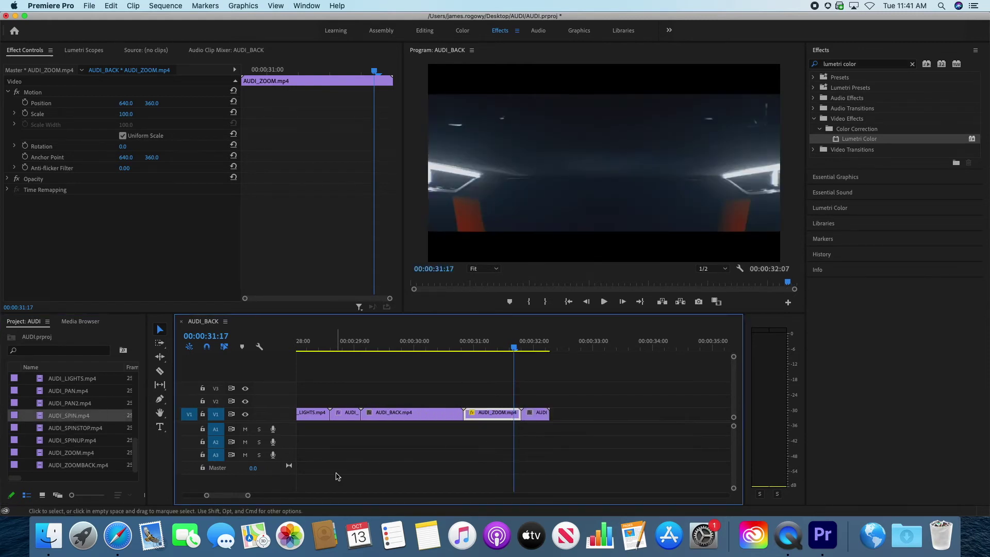
pyautogui.scroll(5, 82, 453)
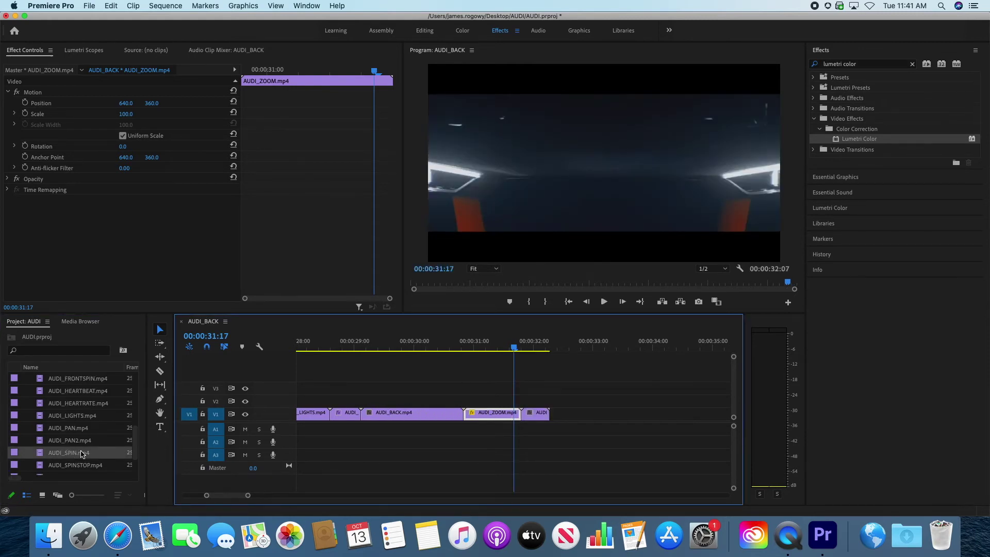
pyautogui.scroll(-1, 81, 453)
pyautogui.moveTo(80, 433); pyautogui.dragTo(552, 414)
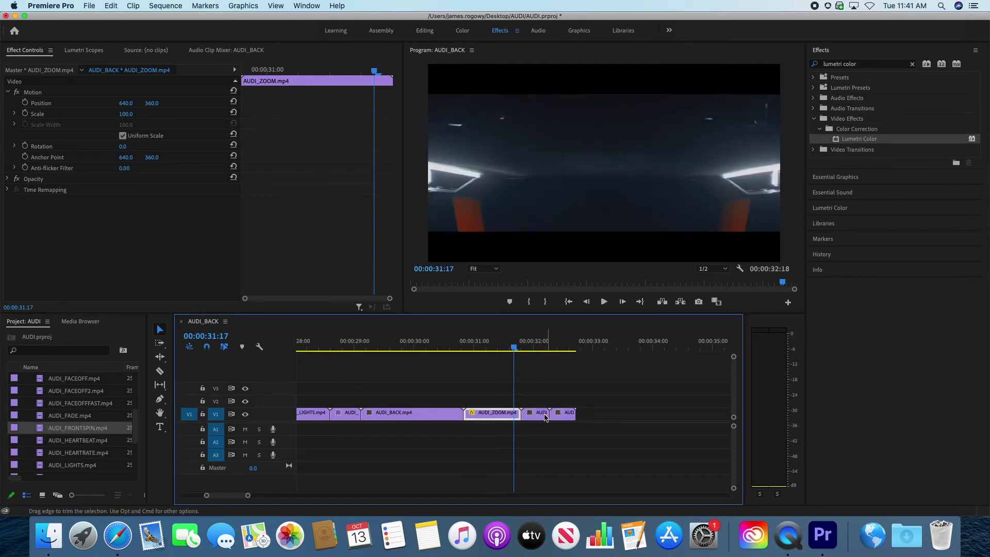
pyautogui.scroll(2, 95, 410)
pyautogui.scroll(2, 90, 410)
pyautogui.moveTo(75, 382); pyautogui.dragTo(574, 418)
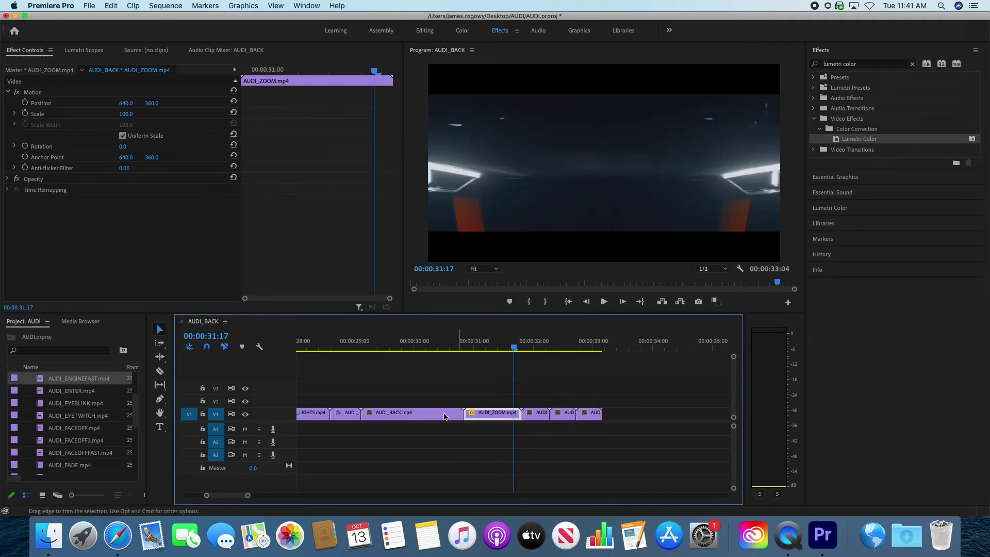
# Append another AUDI_FRONTSPIN, then AUDI_FACEOFFFAST and AUDI_BACKFAST to V1
pyautogui.scroll(-4, 79, 421)
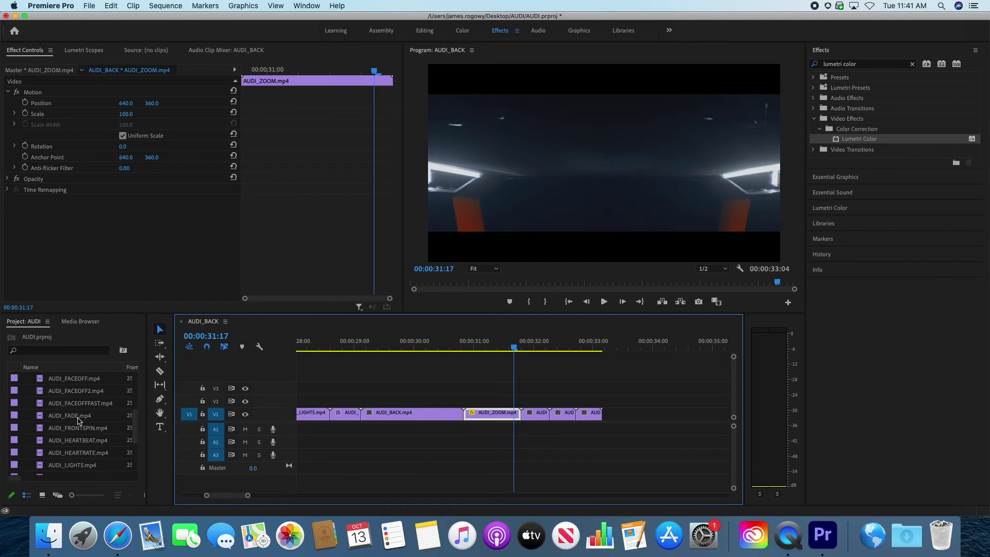
pyautogui.moveTo(73, 432); pyautogui.dragTo(603, 417)
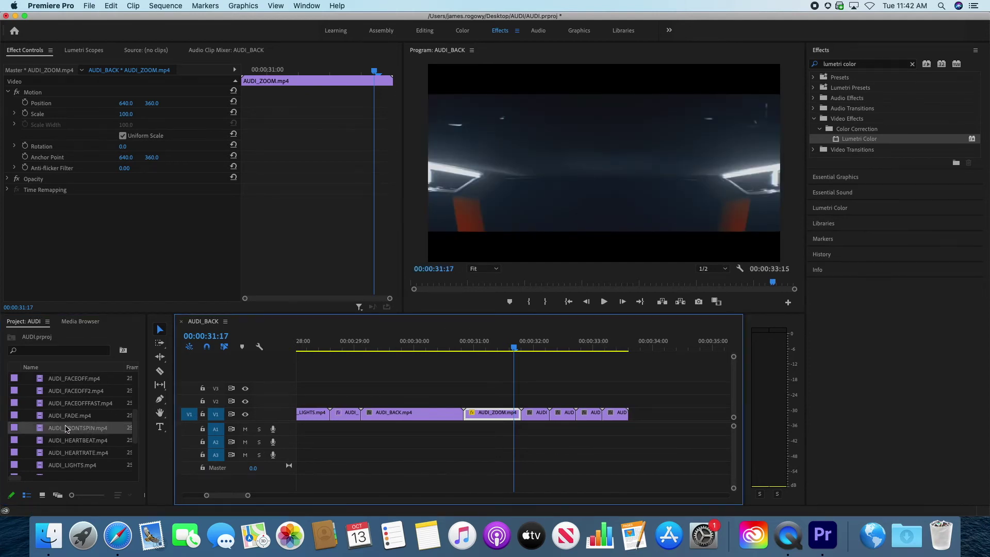
pyautogui.moveTo(88, 404); pyautogui.dragTo(634, 417)
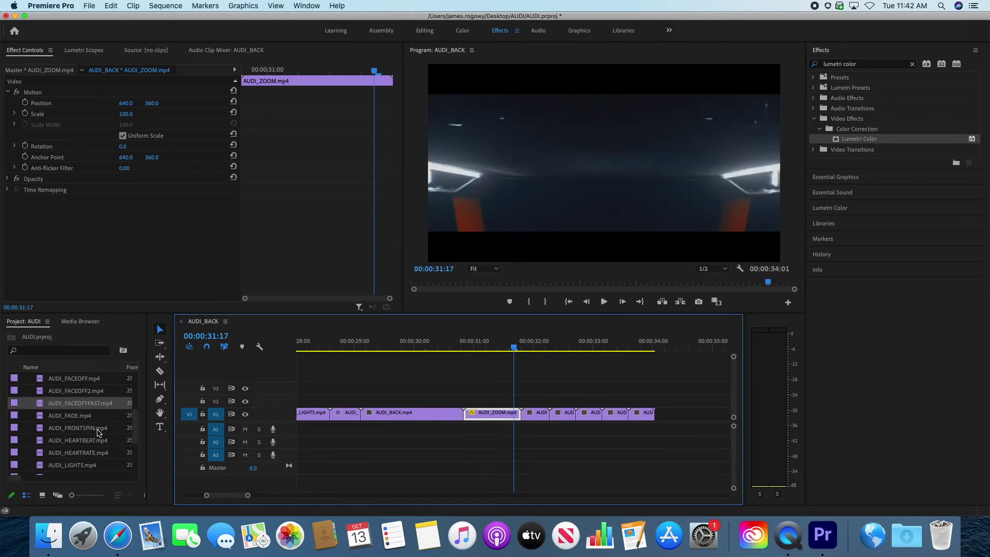
pyautogui.scroll(5, 98, 428)
pyautogui.moveTo(85, 407); pyautogui.dragTo(660, 415)
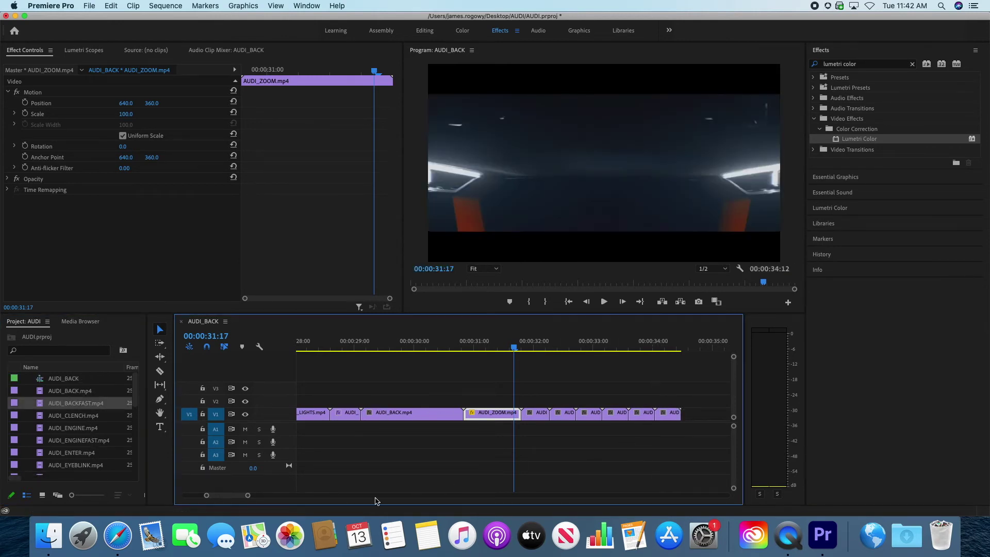
pyautogui.moveTo(248, 495); pyautogui.dragTo(256, 496)
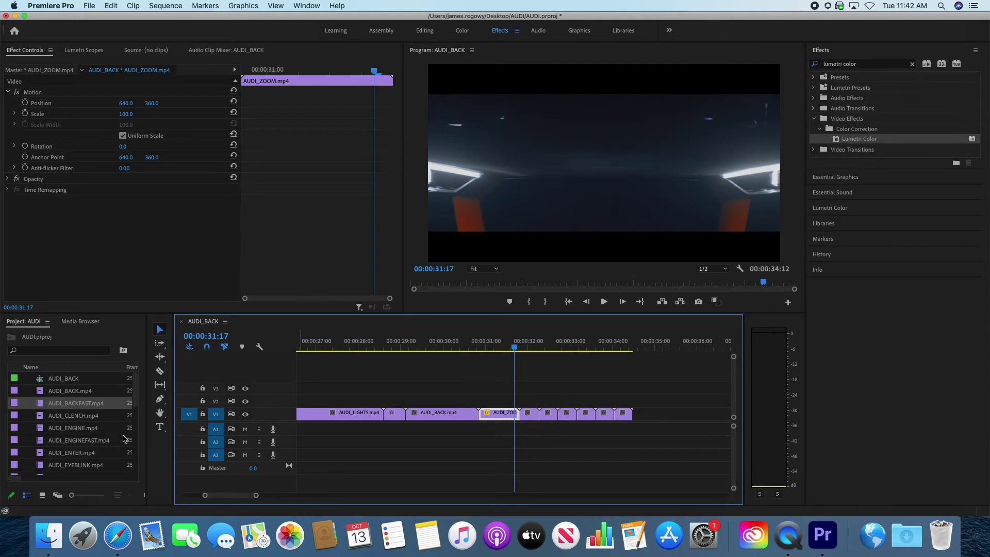
# Append AUDI_HEARTRATE, AUDI_EYEBLINK and AUDI_ZOOMBACK clips to the end of V1
pyautogui.scroll(-2, 69, 437)
pyautogui.scroll(-3, 73, 440)
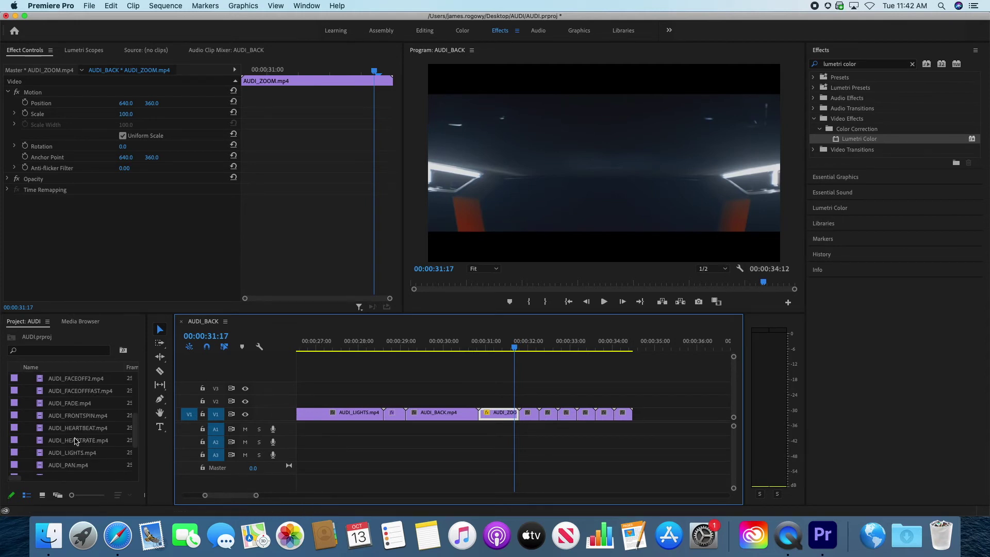
pyautogui.moveTo(77, 440); pyautogui.dragTo(637, 418)
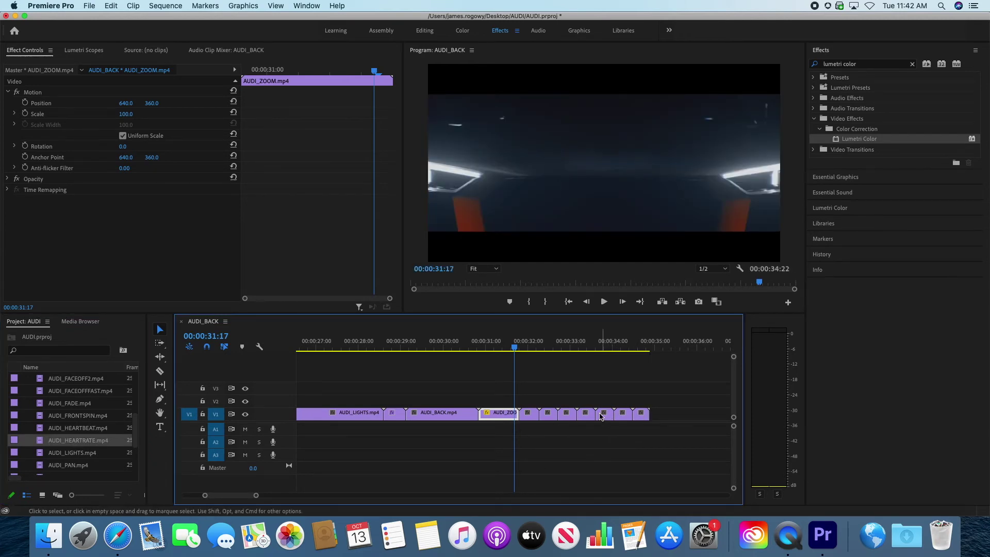
pyautogui.scroll(1, 80, 431)
pyautogui.moveTo(83, 382); pyautogui.dragTo(649, 425)
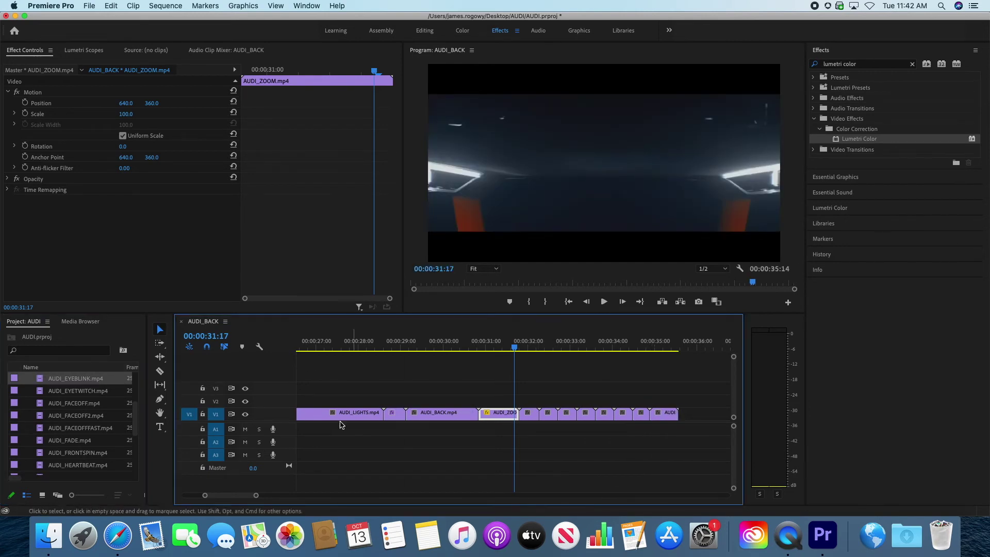
pyautogui.scroll(-5, 91, 422)
pyautogui.moveTo(80, 467); pyautogui.dragTo(684, 418)
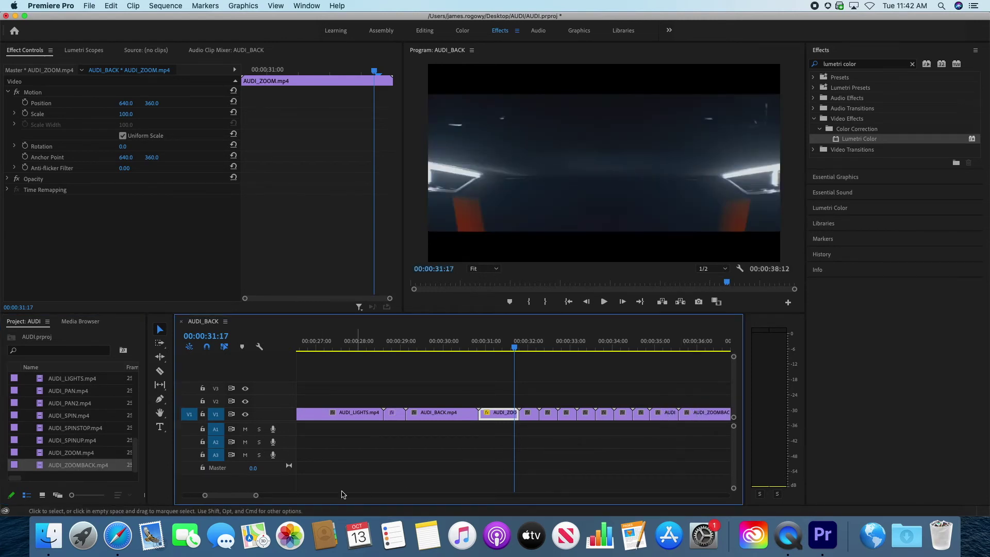
# Append AUDI_SPINSTOP and the final AUDI_FADE.mp4, then return the playhead to 00:00:31:10
pyautogui.moveTo(256, 496); pyautogui.dragTo(268, 496)
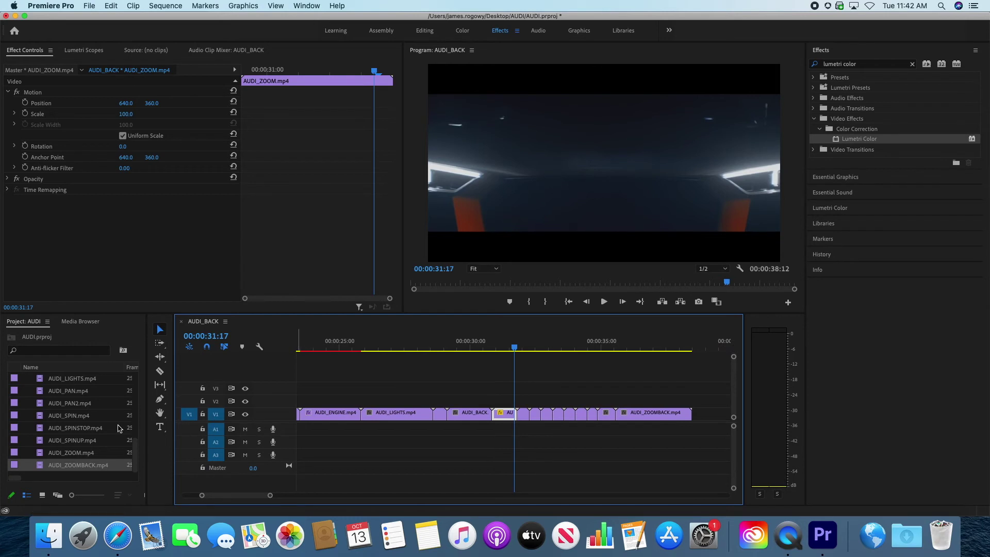
pyautogui.moveTo(75, 432); pyautogui.dragTo(693, 414)
pyautogui.moveTo(268, 495); pyautogui.dragTo(283, 495)
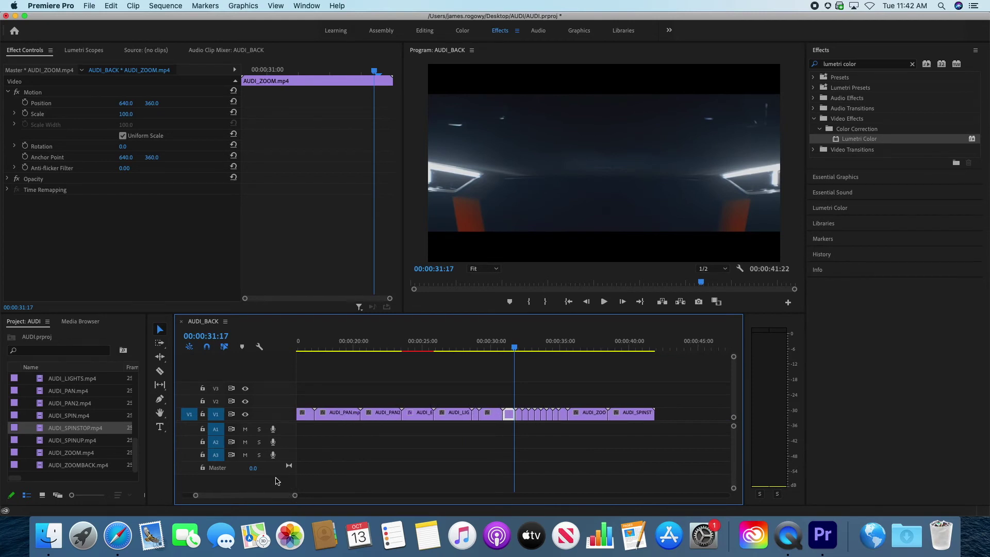
pyautogui.scroll(8, 82, 438)
pyautogui.scroll(-5, 75, 428)
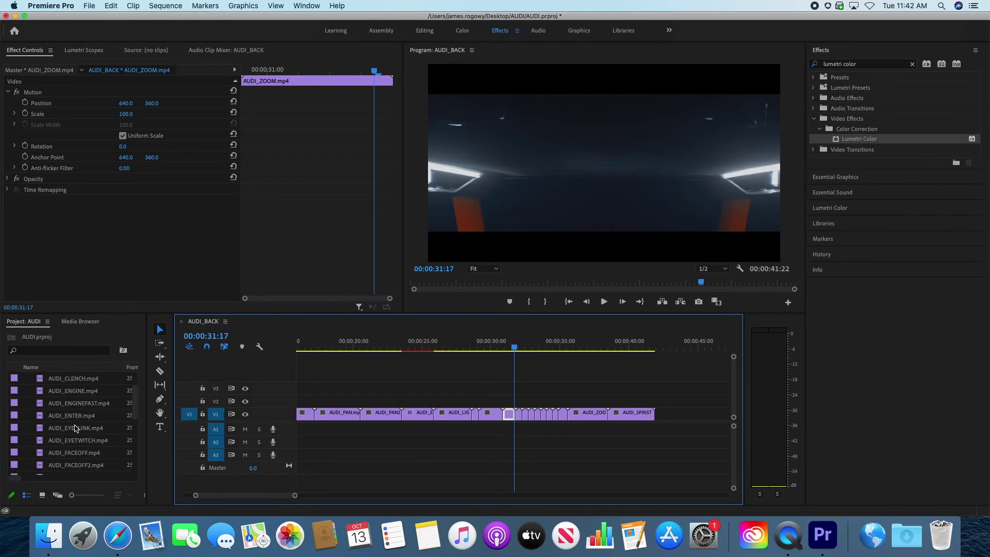
pyautogui.moveTo(74, 465); pyautogui.dragTo(662, 423)
pyautogui.click(511, 348)
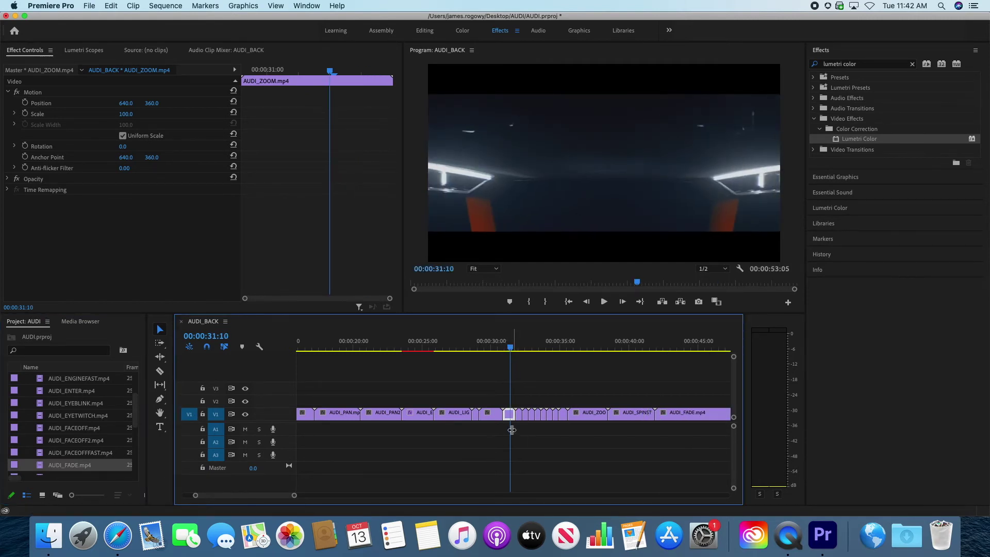
# Play back the new ending of AUDI_BACK and zoom the timeline out to the whole sequence
pyautogui.press('space')
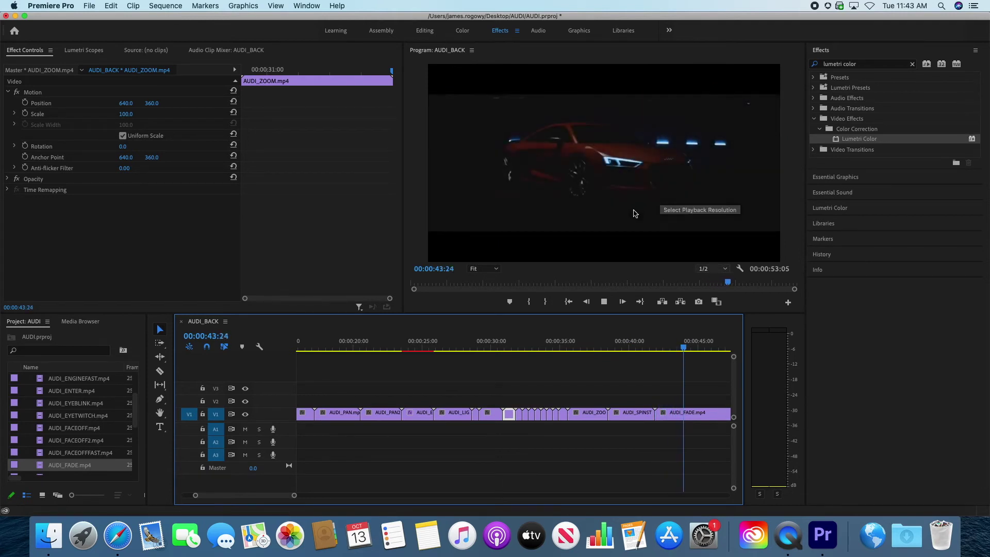
pyautogui.press('space')
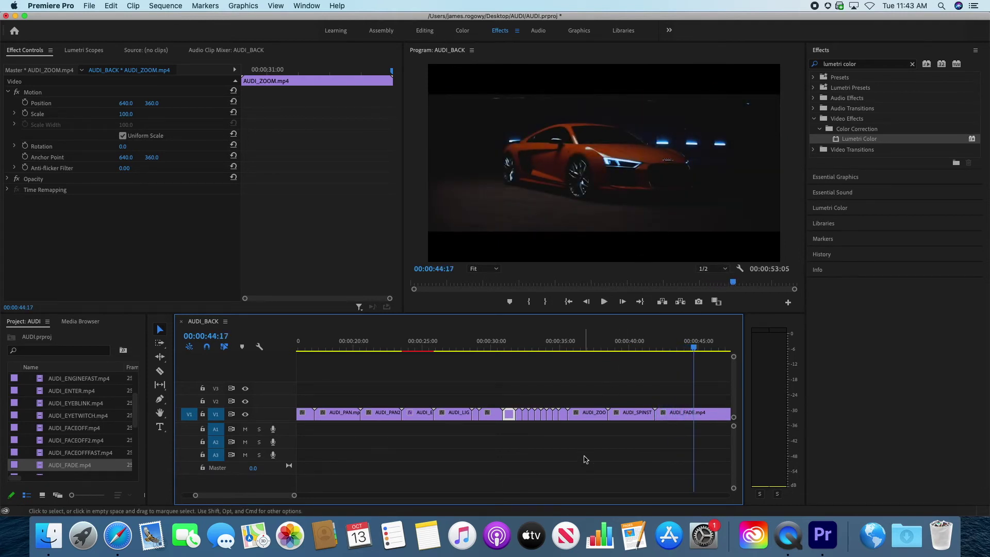
pyautogui.moveTo(195, 497); pyautogui.dragTo(216, 500)
pyautogui.moveTo(308, 498)
pyautogui.mouseDown()
pyautogui.moveTo(322, 496)
pyautogui.moveTo(274, 494)
pyautogui.moveTo(316, 495)
pyautogui.mouseUp()
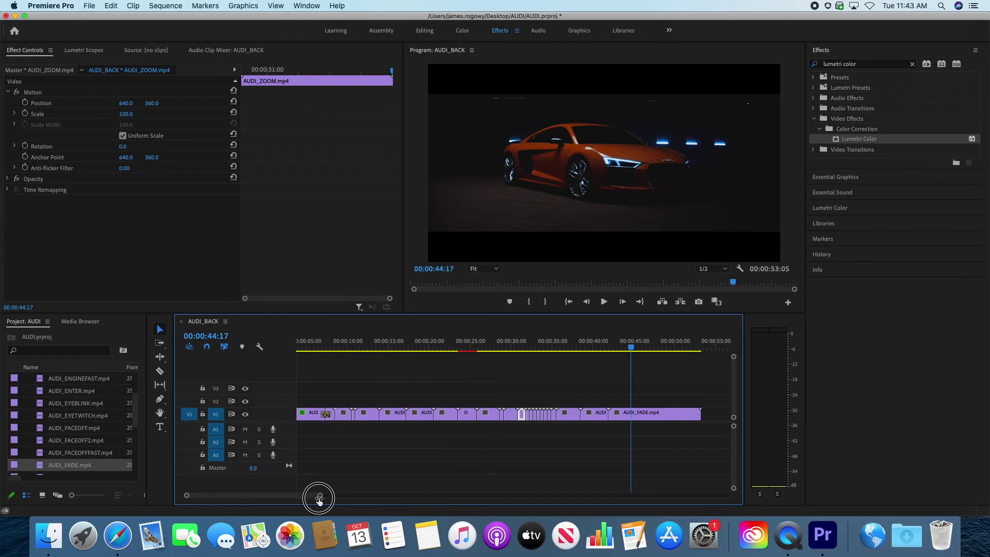
pyautogui.click(269, 496)
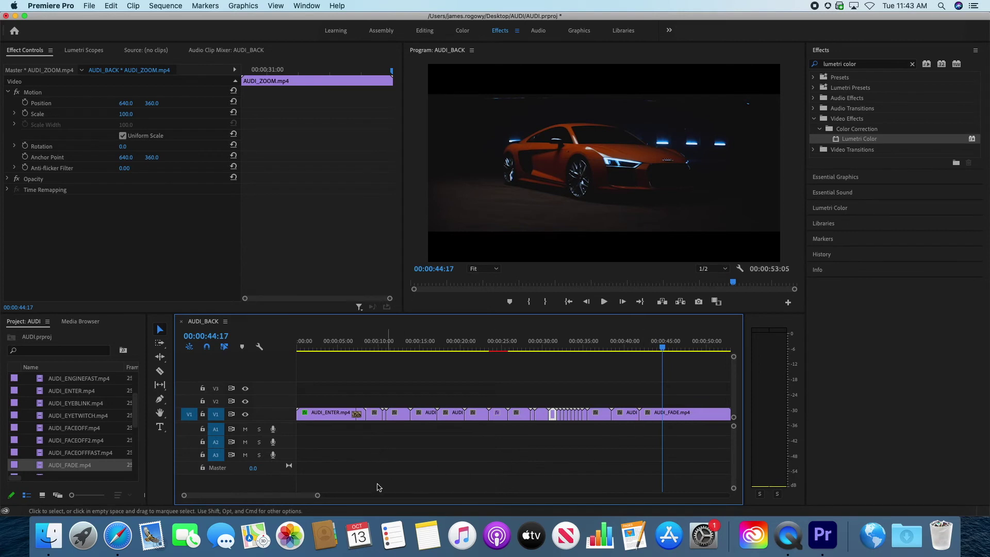
pyautogui.moveTo(317, 496); pyautogui.dragTo(329, 495)
# Scrub the sequence end, then shift Premiere aside to show Finder's RAW FOOTAGE folder
pyautogui.moveTo(612, 345); pyautogui.dragTo(638, 361)
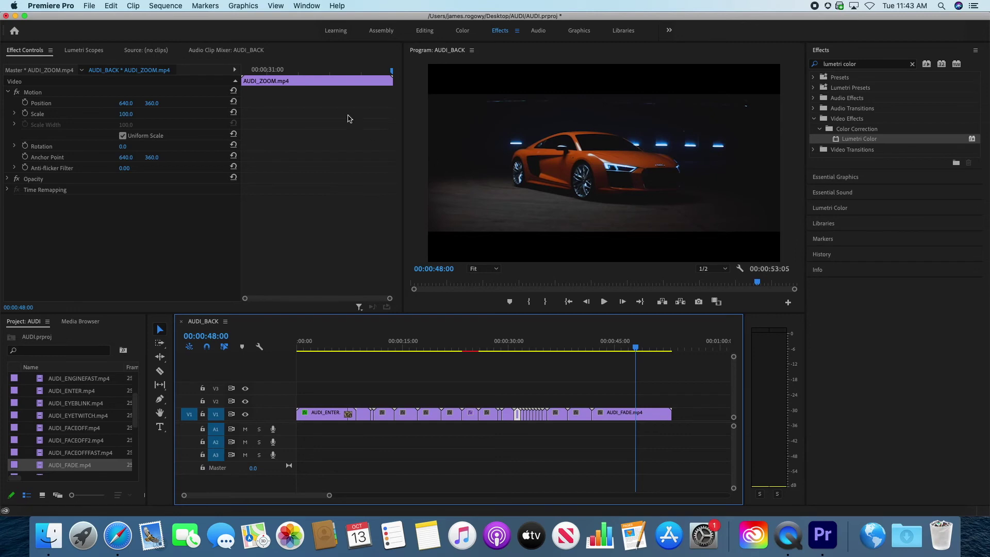
pyautogui.moveTo(230, 18); pyautogui.dragTo(415, 6)
pyautogui.click(115, 21)
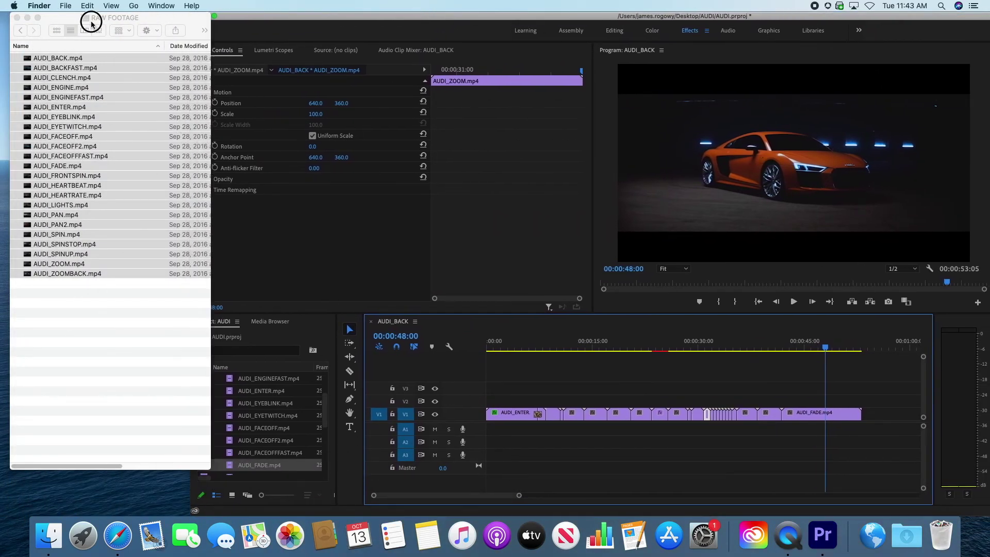
# Drag Audi Logo.png from the WEEK 4 TUTORIAL folder onto V2 at AUDI_BACK's end
pyautogui.press('super+a')
pyautogui.click(21, 31)
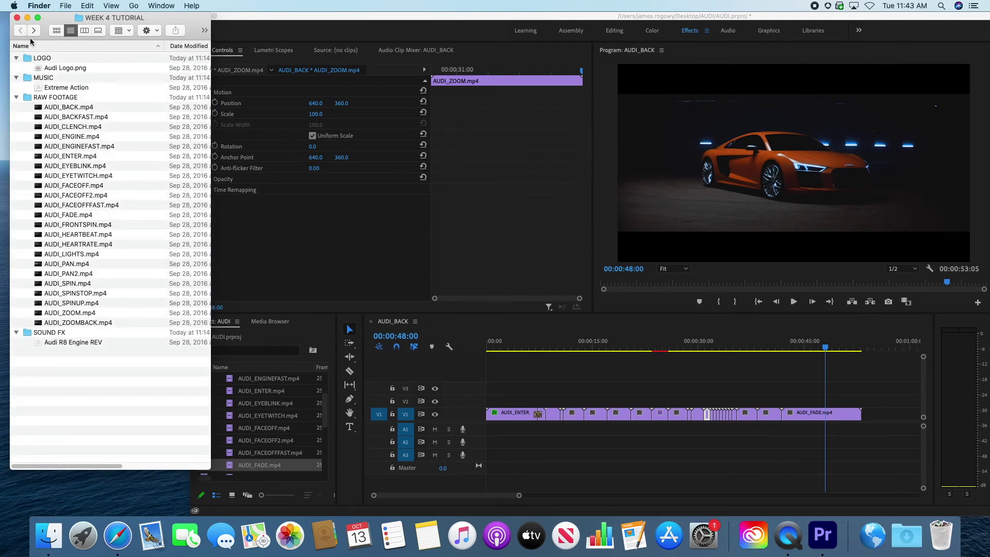
pyautogui.click(64, 70)
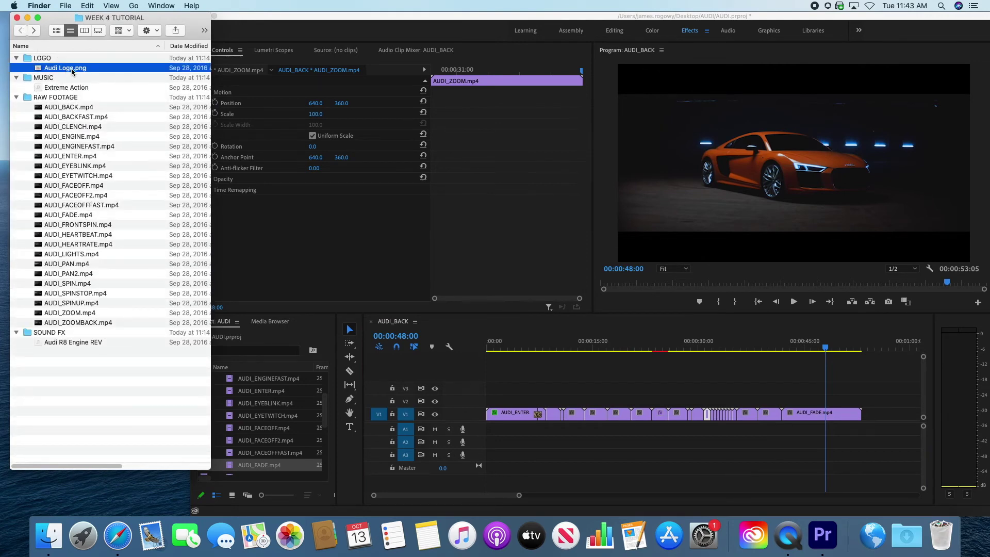
pyautogui.moveTo(64, 70); pyautogui.dragTo(305, 414)
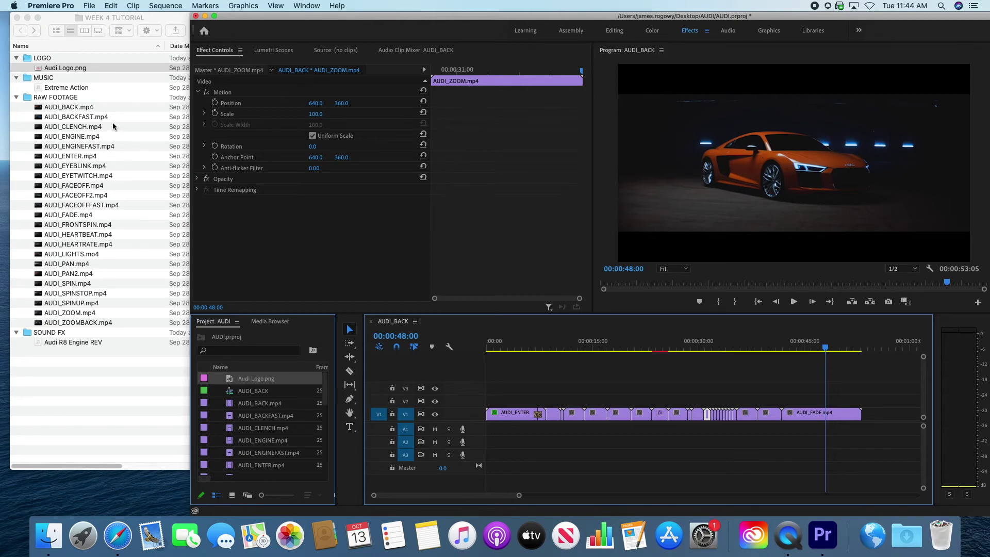
pyautogui.moveTo(65, 68); pyautogui.dragTo(828, 403)
# Lengthen the Audi Logo clip about 4 seconds to 00:00:57:24, past the last V1 clip
pyautogui.moveTo(357, 11); pyautogui.dragTo(230, 11)
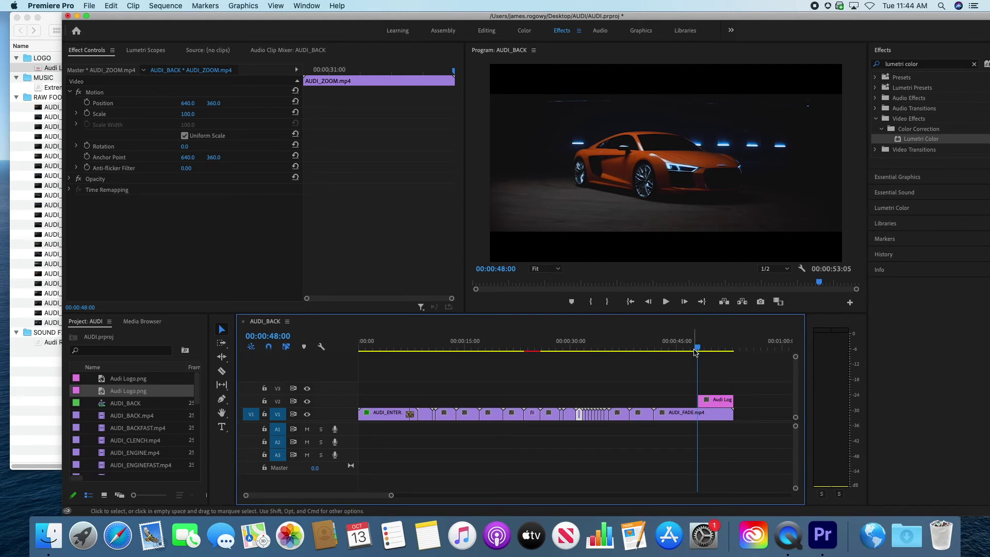
pyautogui.moveTo(698, 349); pyautogui.dragTo(734, 389)
pyautogui.click(719, 400)
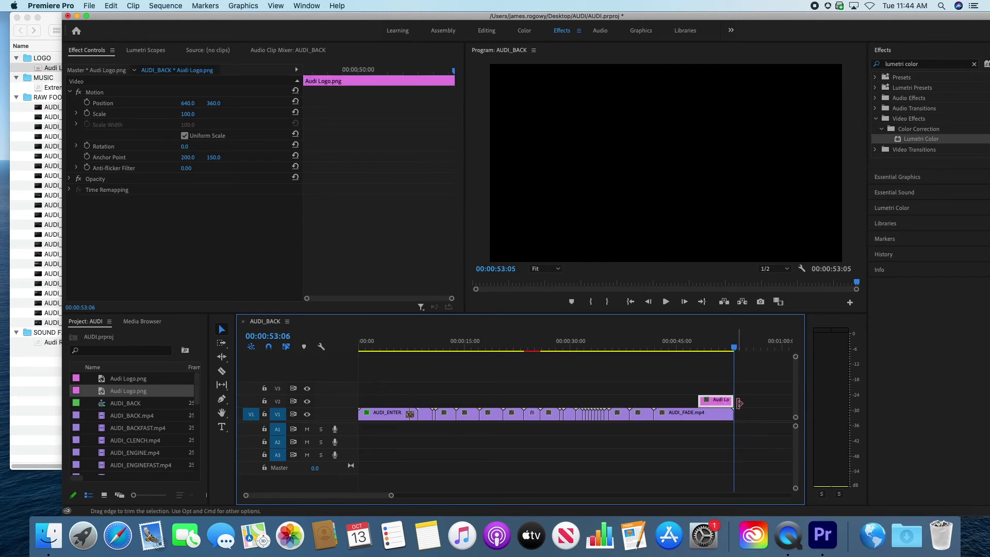
pyautogui.moveTo(733, 401); pyautogui.dragTo(767, 401)
pyautogui.moveTo(735, 348)
pyautogui.mouseDown()
pyautogui.moveTo(706, 354)
pyautogui.moveTo(756, 353)
pyautogui.moveTo(729, 354)
pyautogui.moveTo(734, 362)
pyautogui.moveTo(748, 355)
pyautogui.mouseUp()
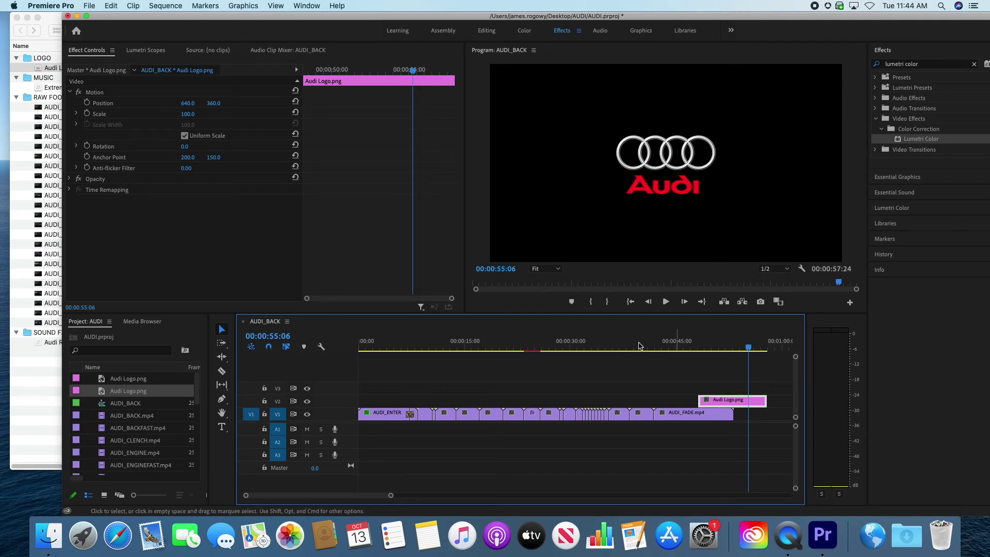
pyautogui.click(89, 5)
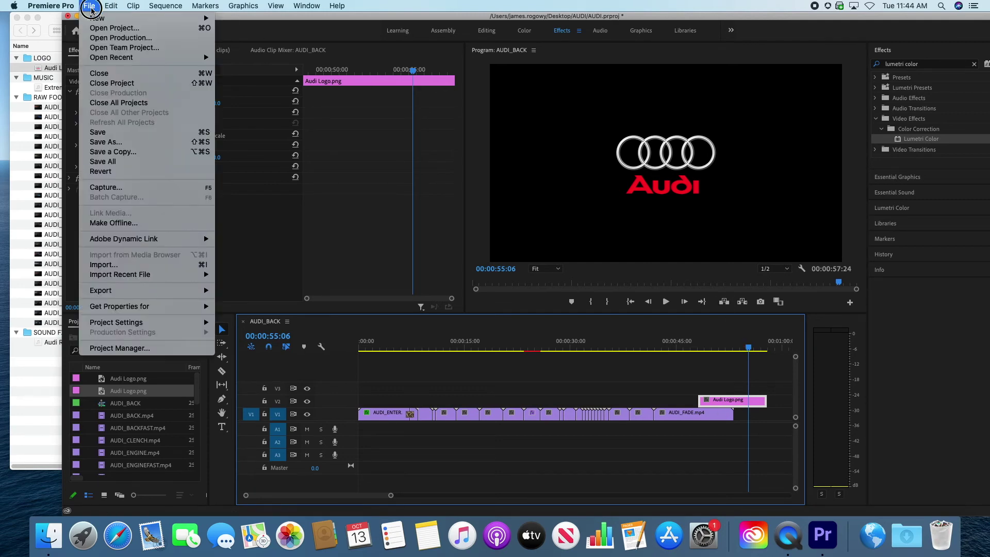
# Create a new legacy title keeping the default name Title 01
pyautogui.moveTo(96, 21)
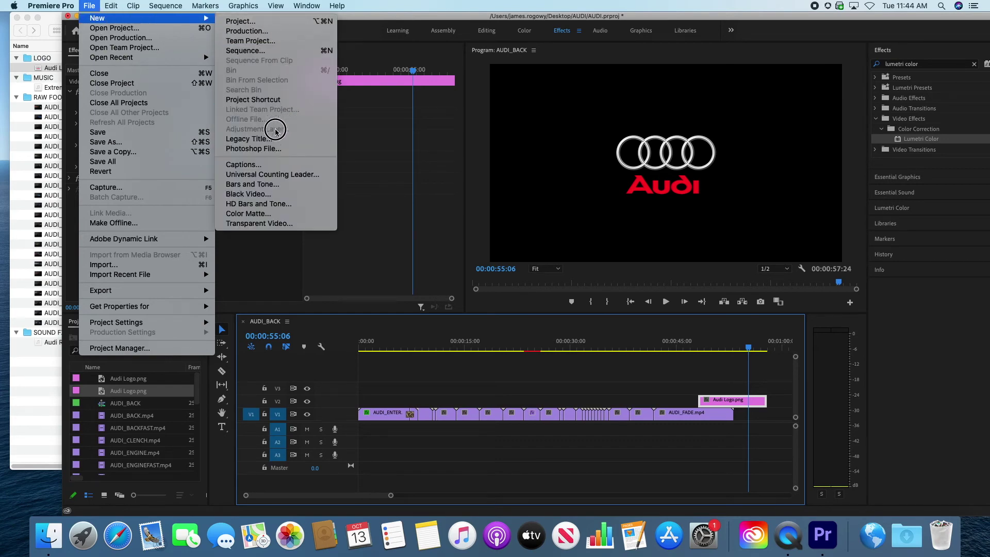
pyautogui.click(266, 143)
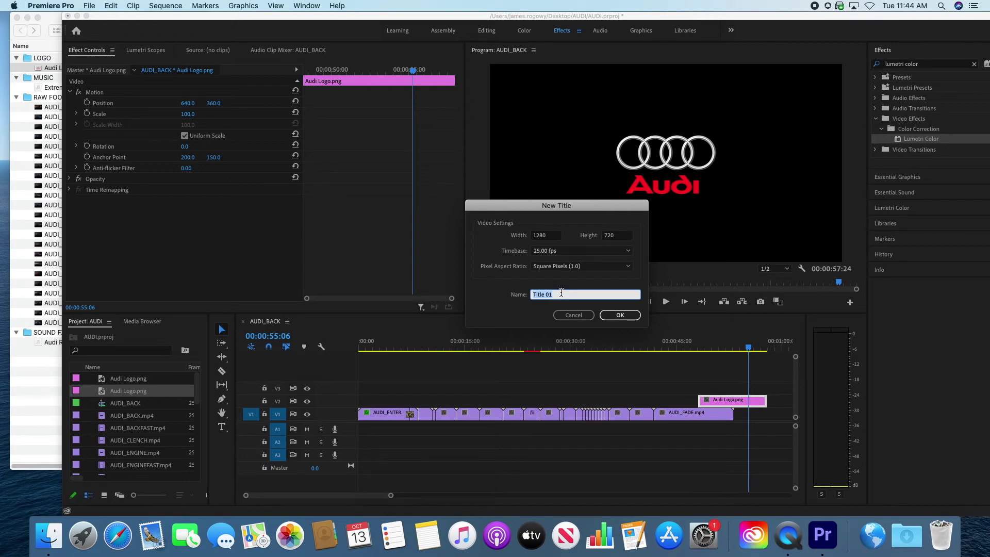
pyautogui.click(620, 315)
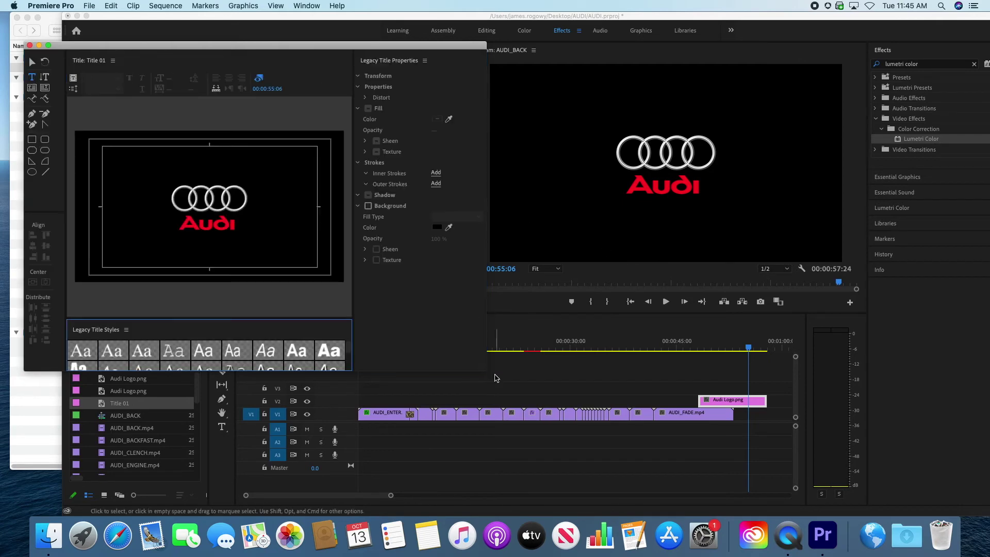
# Enlarge the title editor and start a text box below the Audi logo
pyautogui.moveTo(510, 377); pyautogui.dragTo(511, 325)
pyautogui.doubleClick(275, 45)
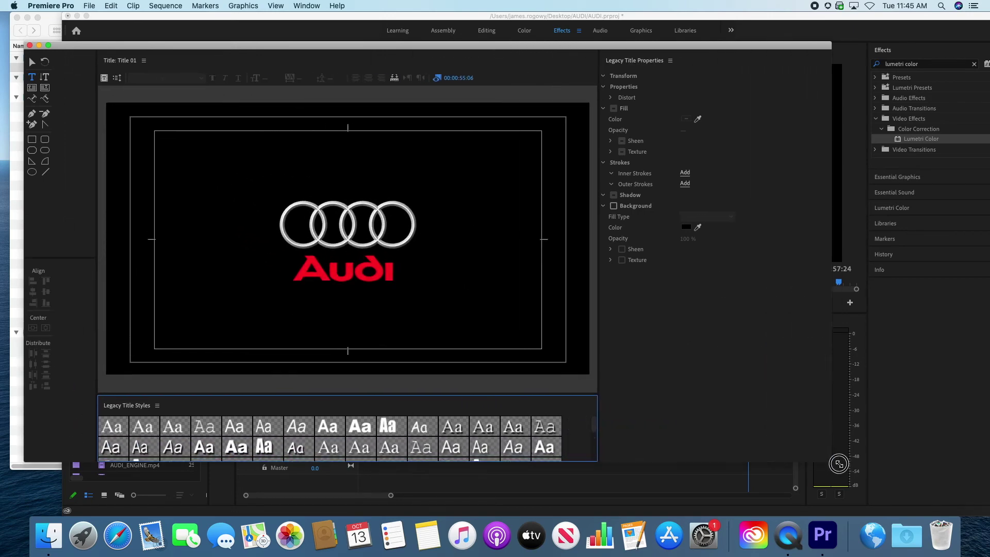
pyautogui.moveTo(293, 45); pyautogui.dragTo(321, 26)
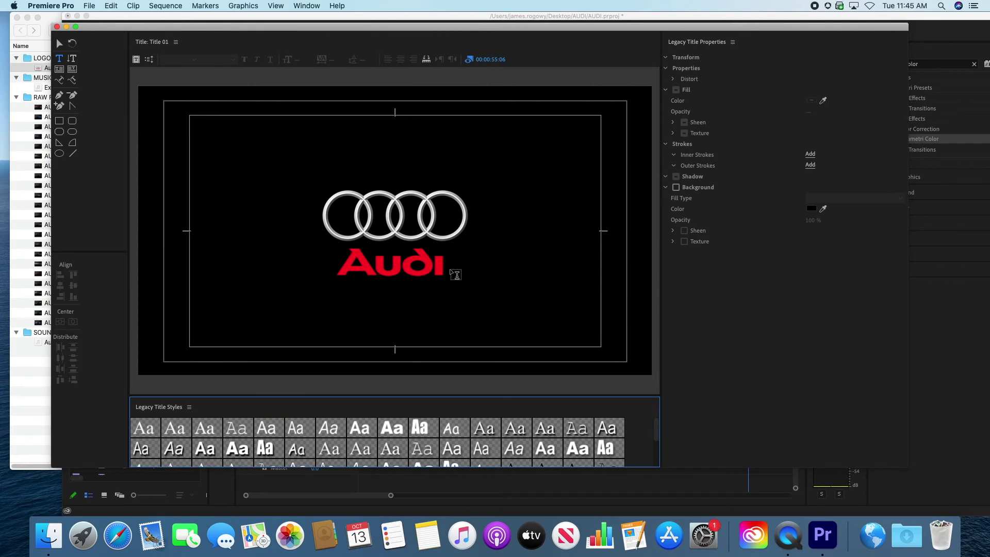
pyautogui.click(61, 58)
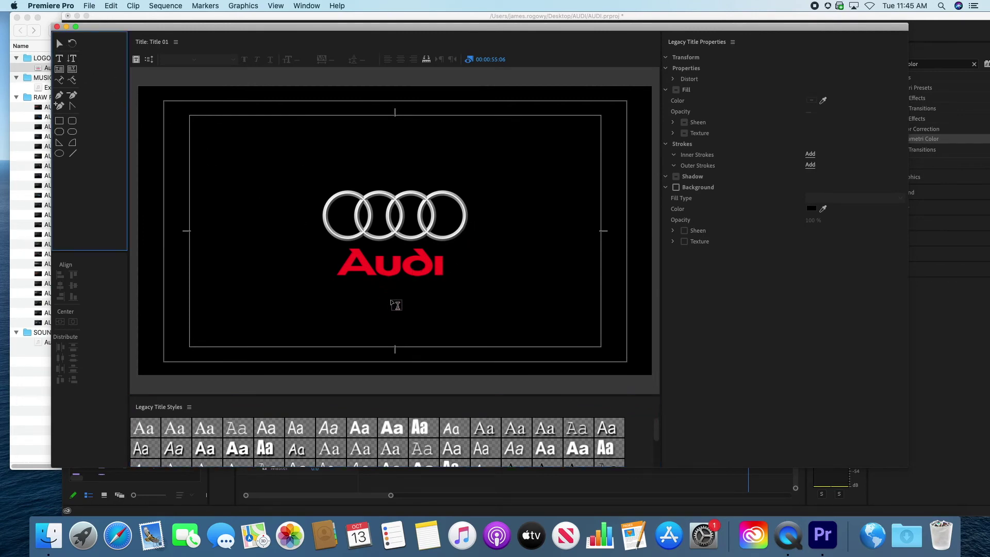
pyautogui.click(213, 303)
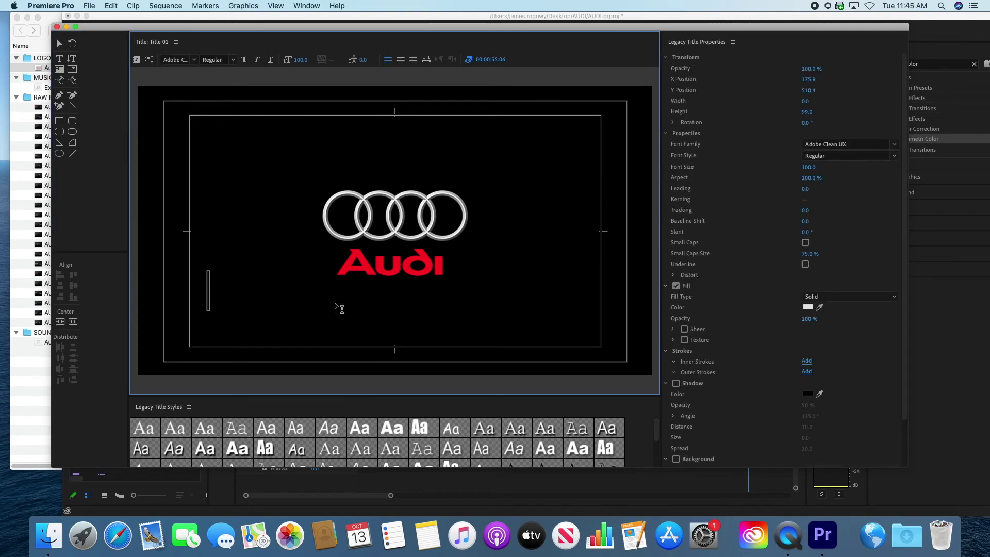
# Type INTRODUCING THE beneath the Audi logo and set its font size to 50
pyautogui.write('INT')
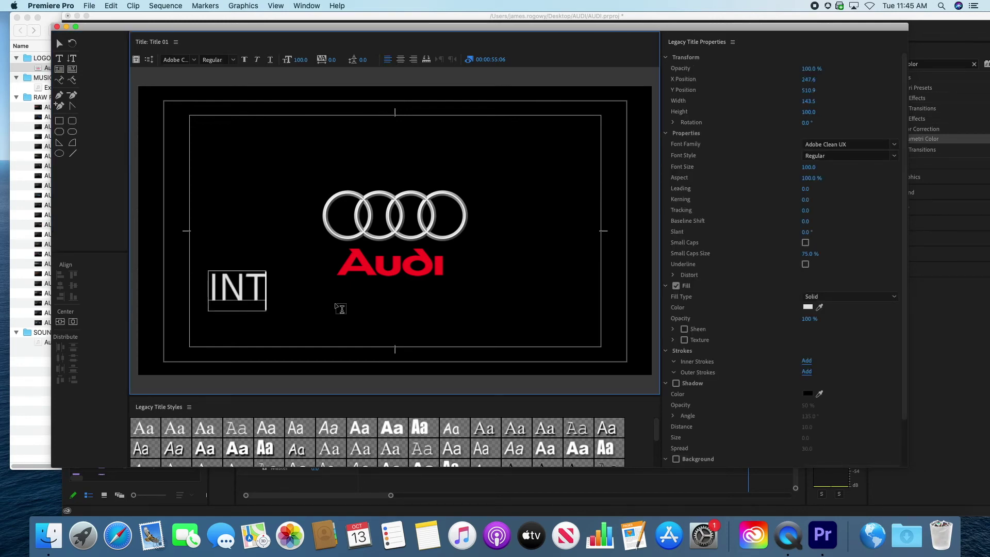
pyautogui.write('RODUCING THE')
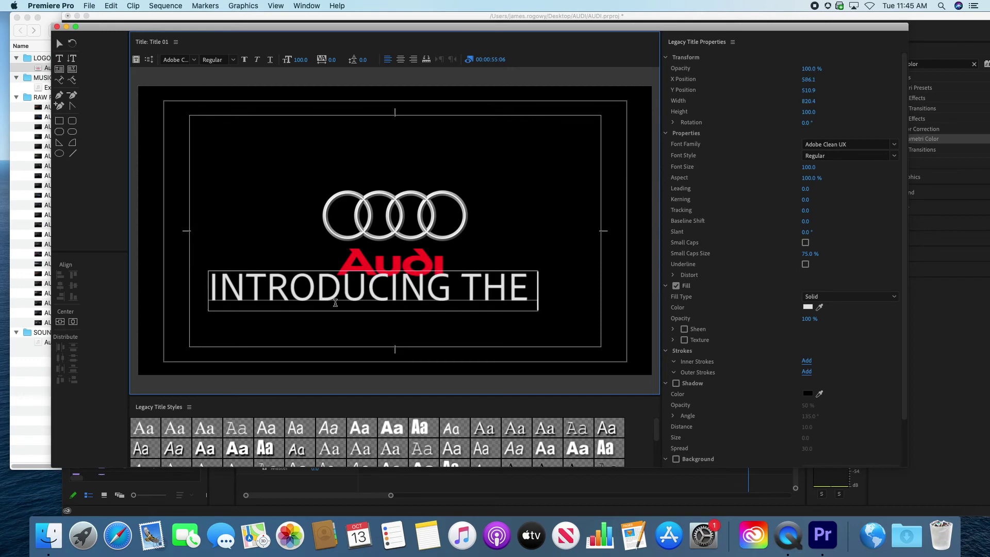
pyautogui.press('BackSpace')
pyautogui.click(808, 168)
pyautogui.moveTo(808, 168); pyautogui.dragTo(782, 167)
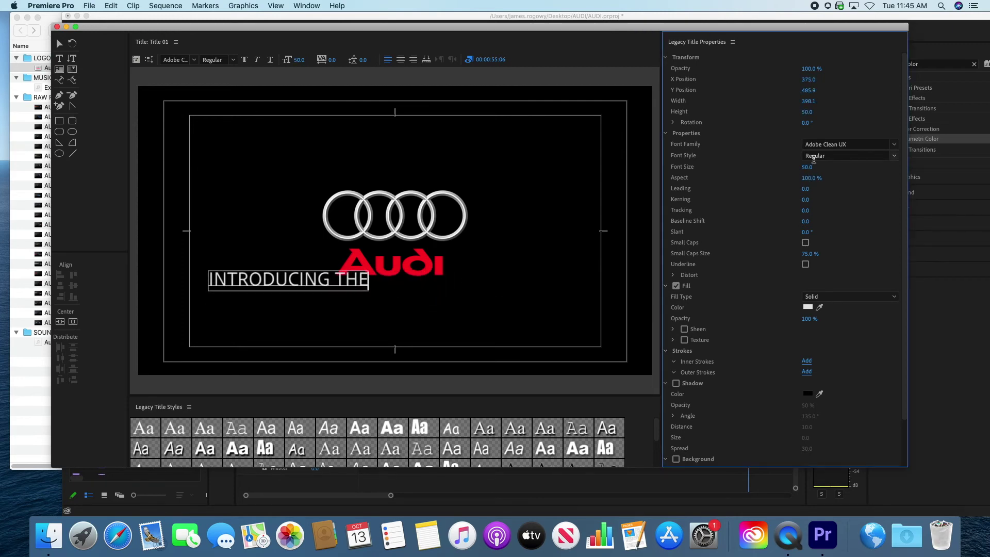
pyautogui.click(894, 145)
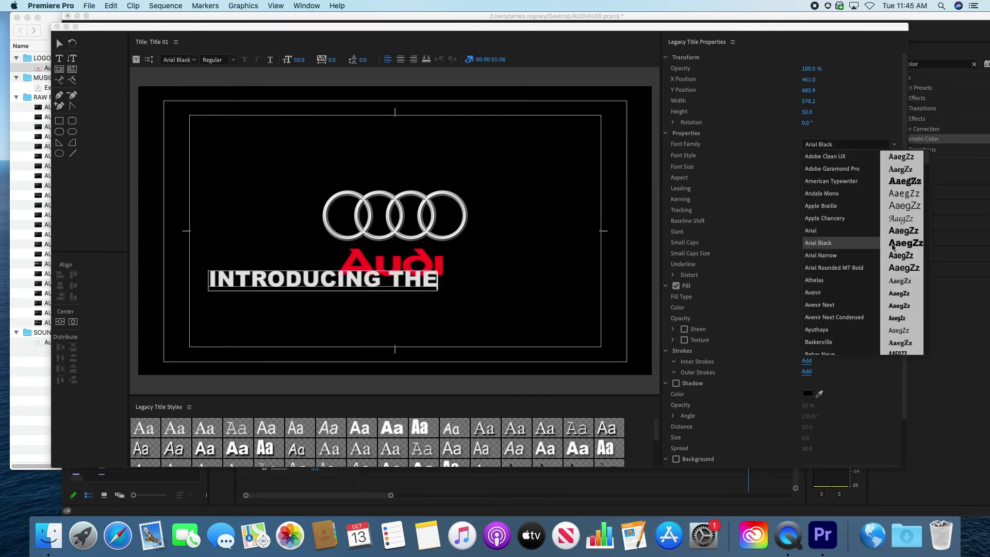
# Try Coolvetica, Copperplate and Arial Narrow for the title, settling on Arial Black Regular
pyautogui.scroll(-10, 846, 264)
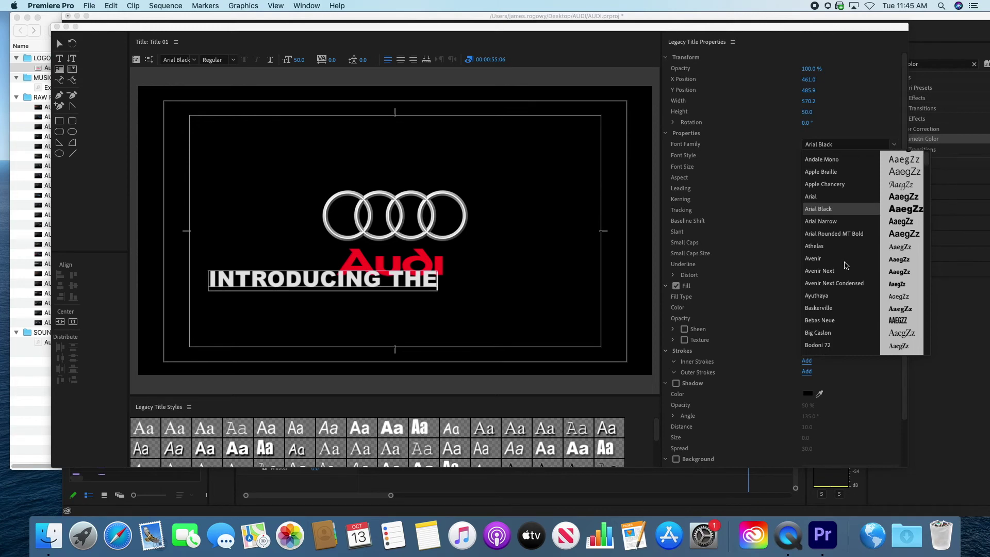
pyautogui.scroll(-3, 844, 263)
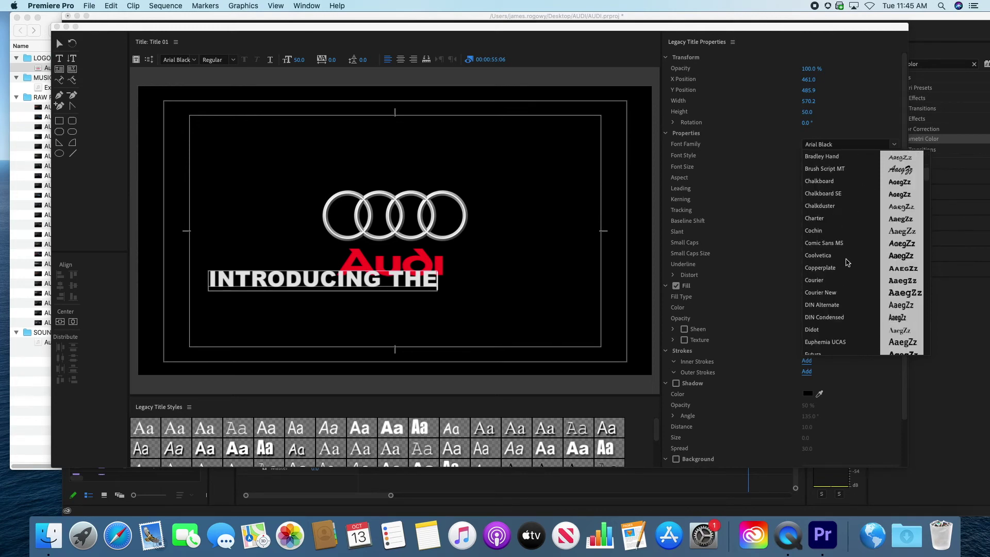
pyautogui.click(829, 257)
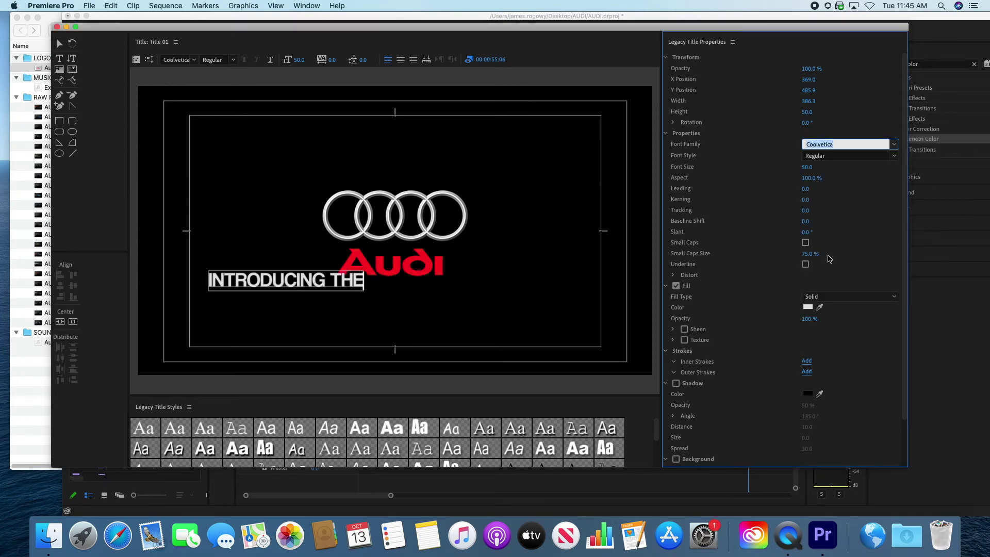
pyautogui.click(857, 141)
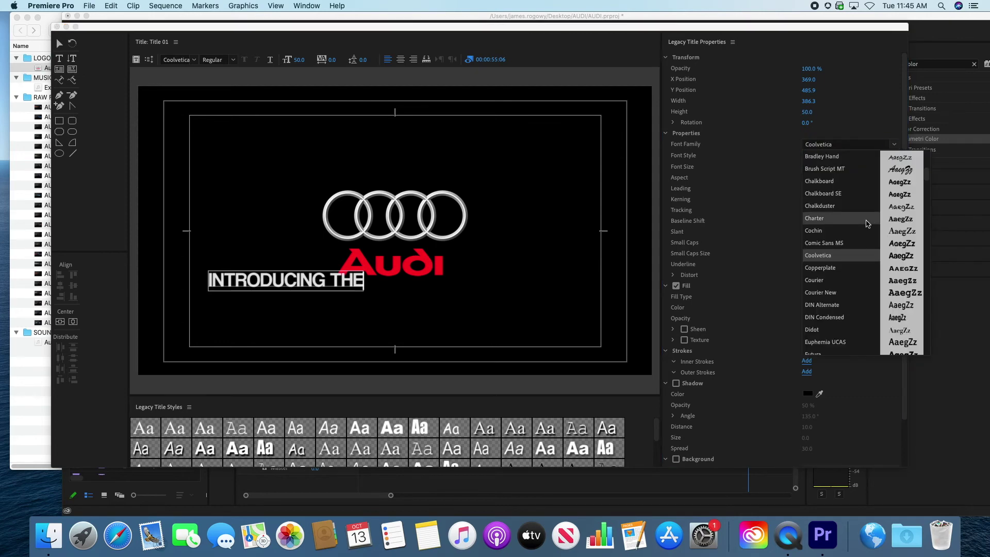
pyautogui.click(835, 271)
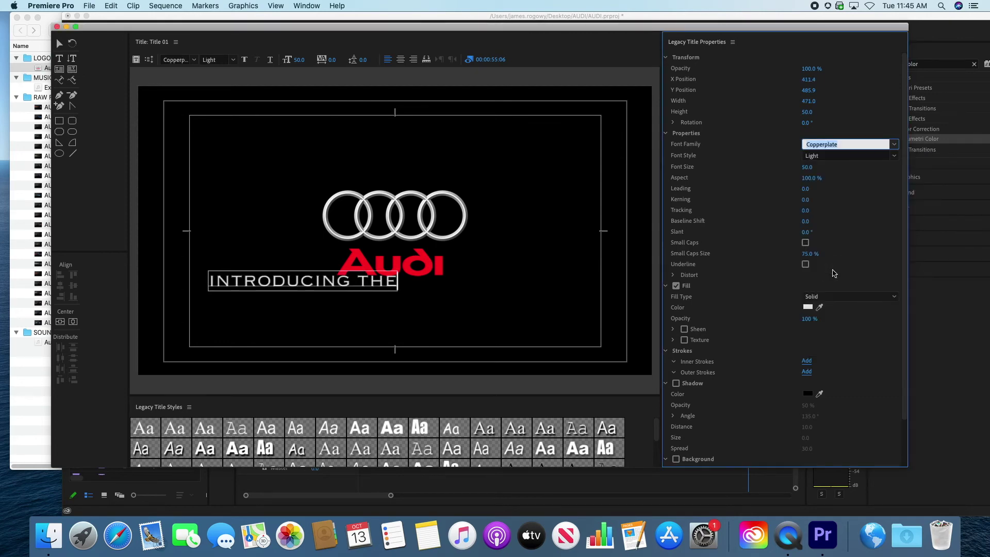
pyautogui.click(895, 145)
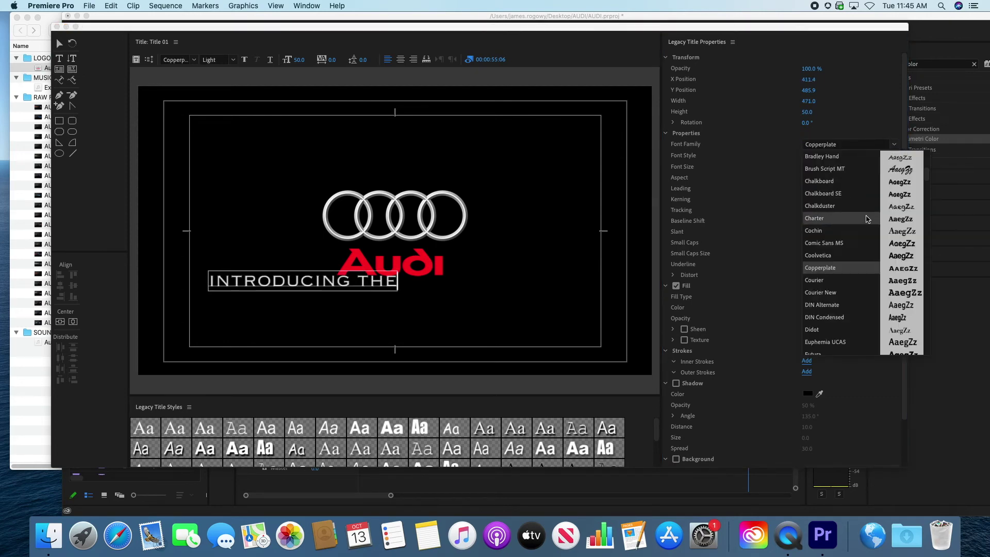
pyautogui.scroll(3, 870, 216)
pyautogui.scroll(5, 870, 216)
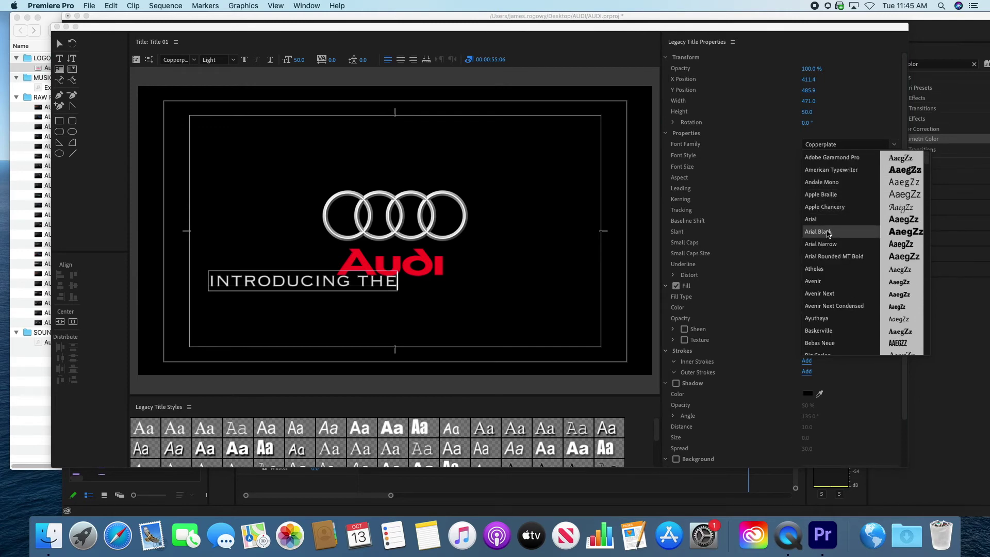
pyautogui.click(830, 243)
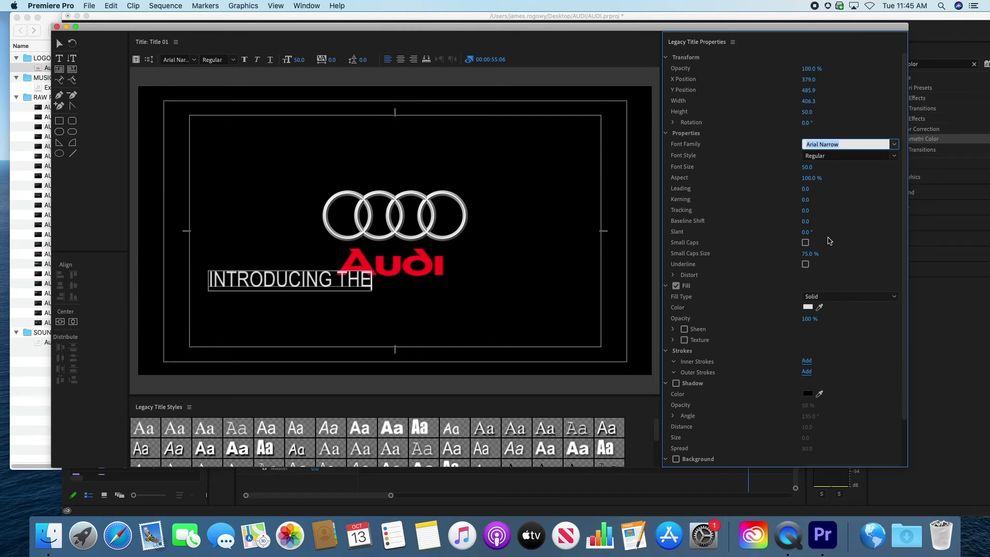
pyautogui.click(888, 144)
pyautogui.click(851, 237)
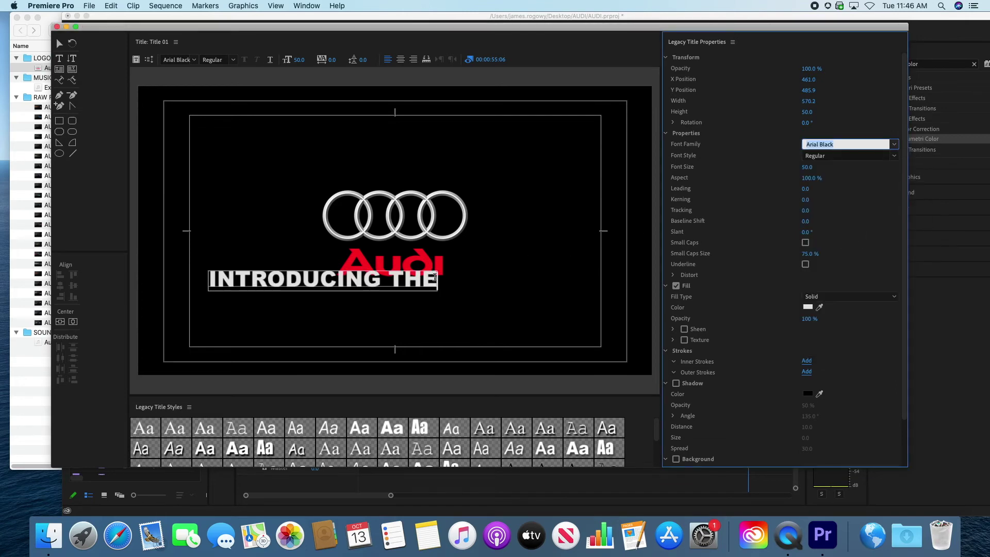
pyautogui.click(436, 280)
# Extend the text to INTRODUCING THE NEW AUDI R8 and move it lower to X 639.9, Y 536.0
pyautogui.write('NEW A')
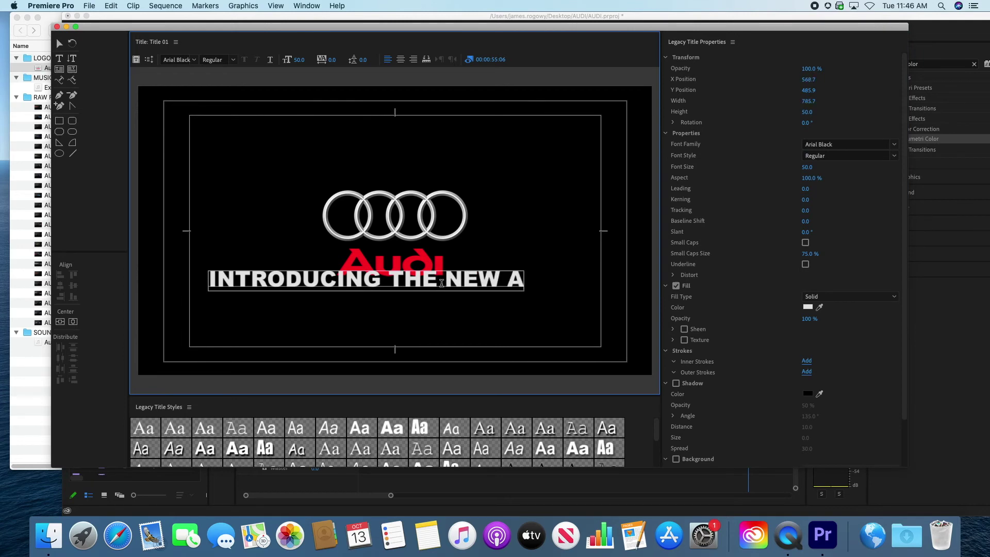
pyautogui.write('UDI R')
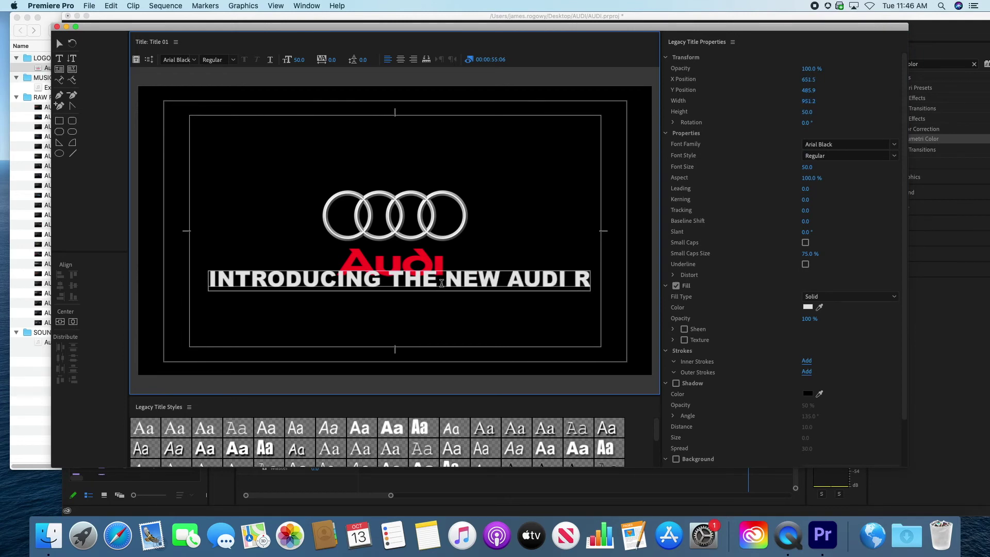
pyautogui.write('8')
pyautogui.click(60, 43)
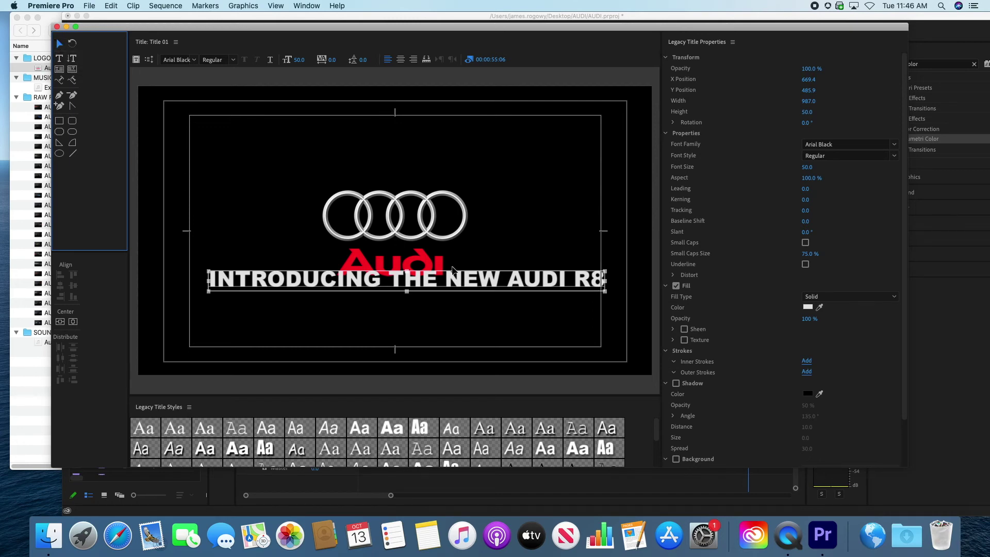
pyautogui.moveTo(477, 285); pyautogui.dragTo(467, 301)
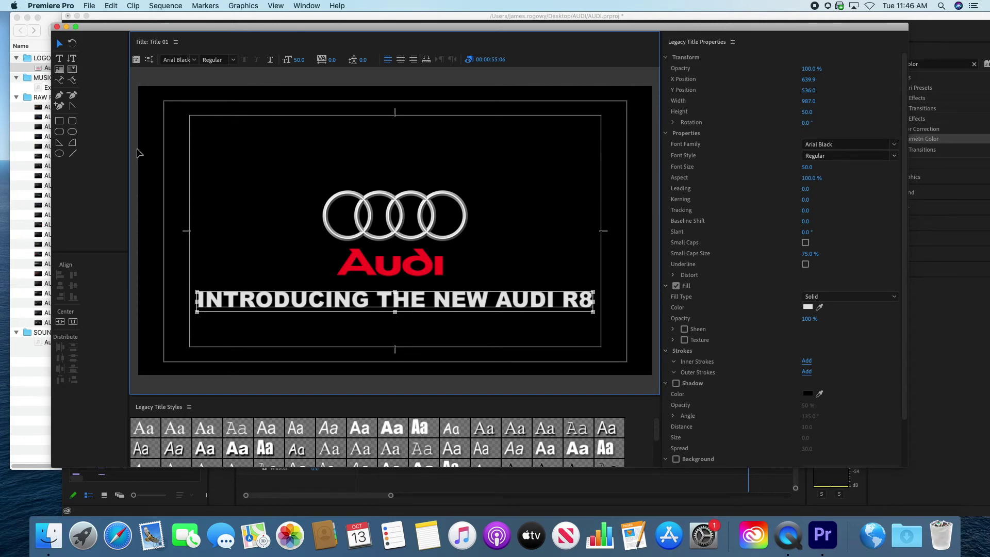
# Select 'R8' in the title and fill it with the Audi logo's red using the eyedropper
pyautogui.click(60, 59)
pyautogui.click(562, 298)
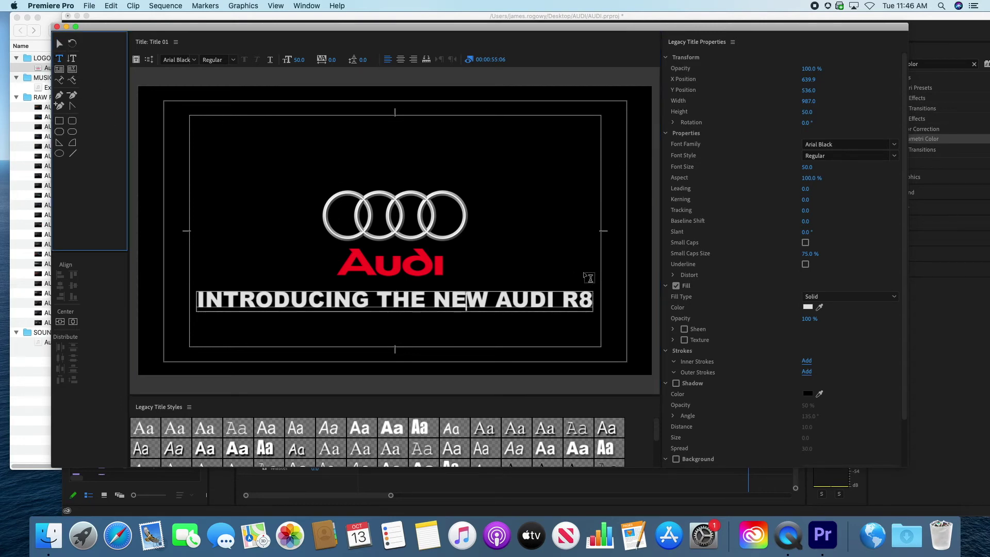
pyautogui.moveTo(563, 297); pyautogui.dragTo(601, 303)
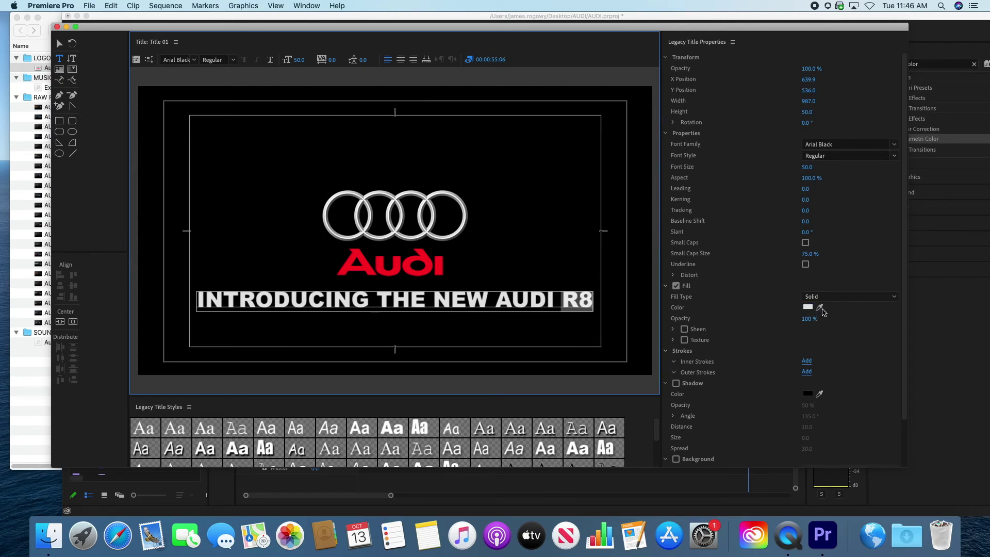
pyautogui.click(820, 308)
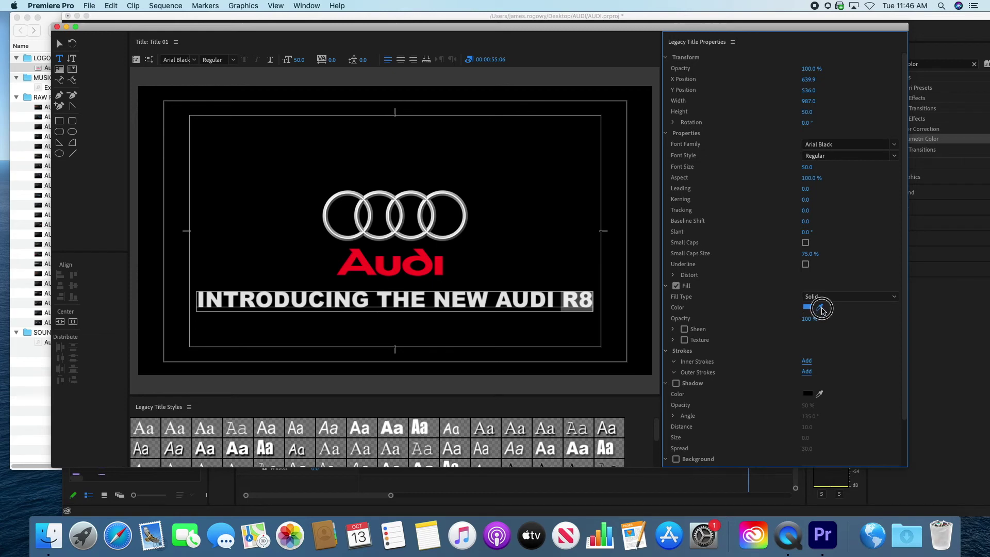
pyautogui.click(821, 308)
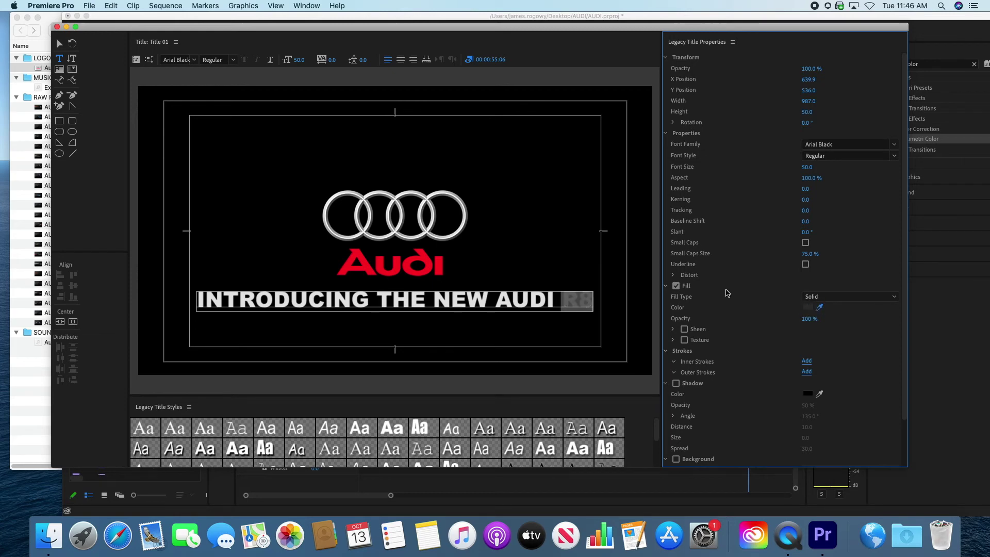
pyautogui.click(436, 264)
# Deselect the title text with the Selection tool and close the Legacy Title window
pyautogui.click(58, 44)
pyautogui.click(157, 119)
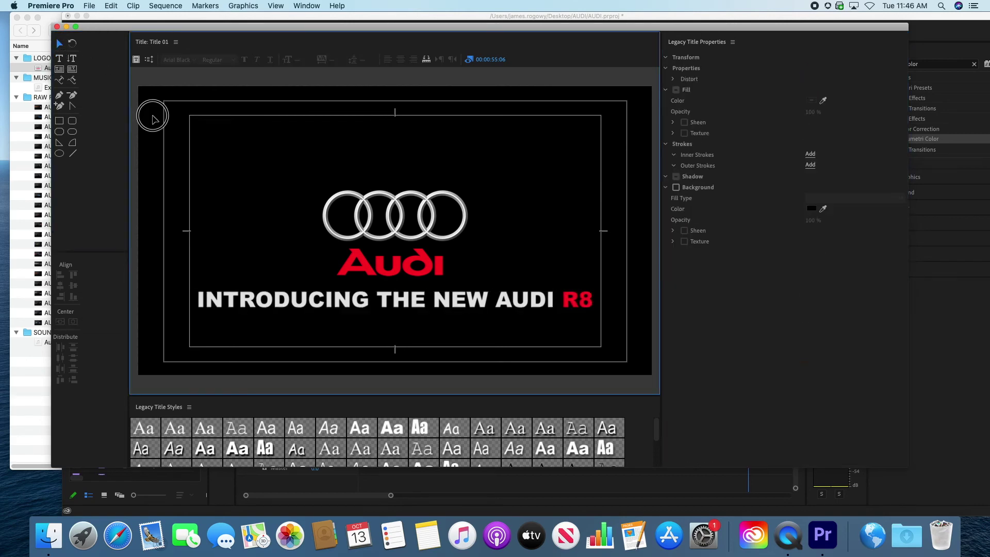
pyautogui.click(57, 27)
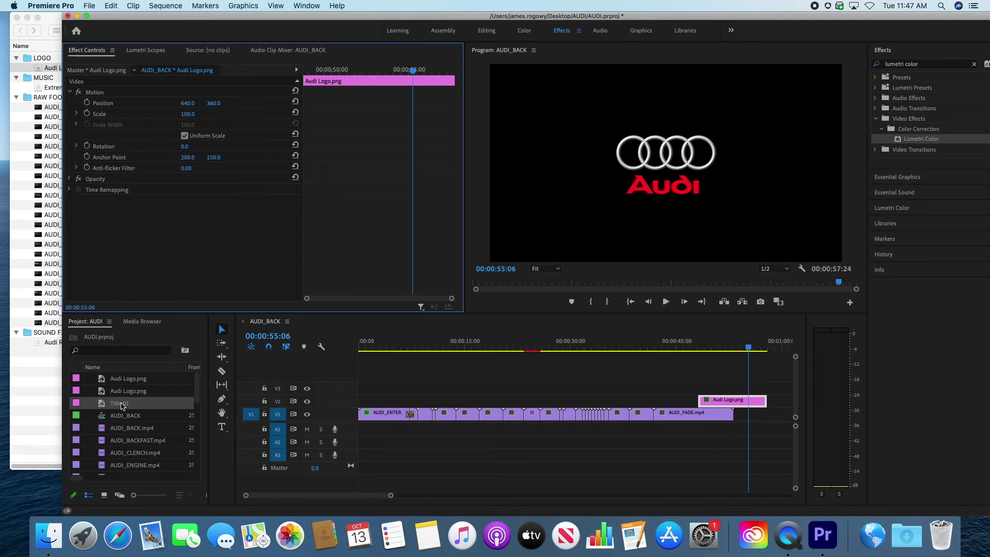
# Place Title 01 on V1 right after AUDI_FADE.mp4 and scrub to preview it
pyautogui.moveTo(115, 405); pyautogui.dragTo(767, 413)
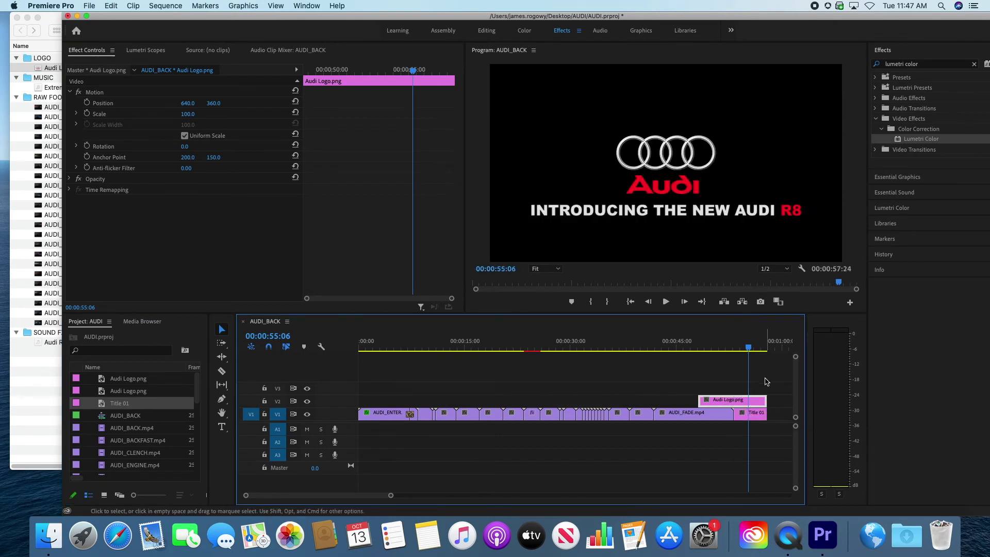
pyautogui.moveTo(748, 347)
pyautogui.mouseDown()
pyautogui.moveTo(702, 345)
pyautogui.moveTo(768, 343)
pyautogui.moveTo(743, 344)
pyautogui.mouseUp()
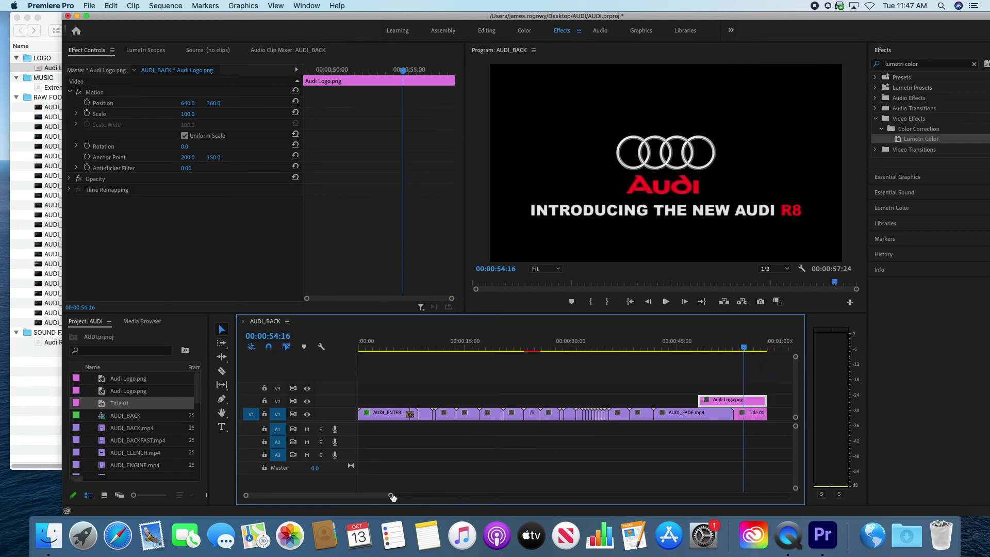
# Raise the Audi Logo.png clip on V2 from Position Y 360 to 346
pyautogui.click(758, 418)
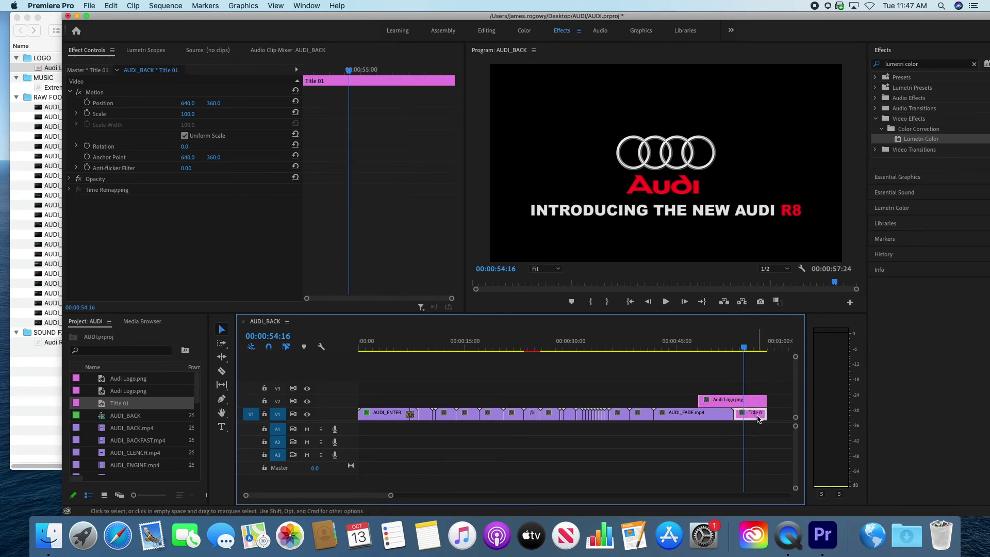
pyautogui.click(750, 398)
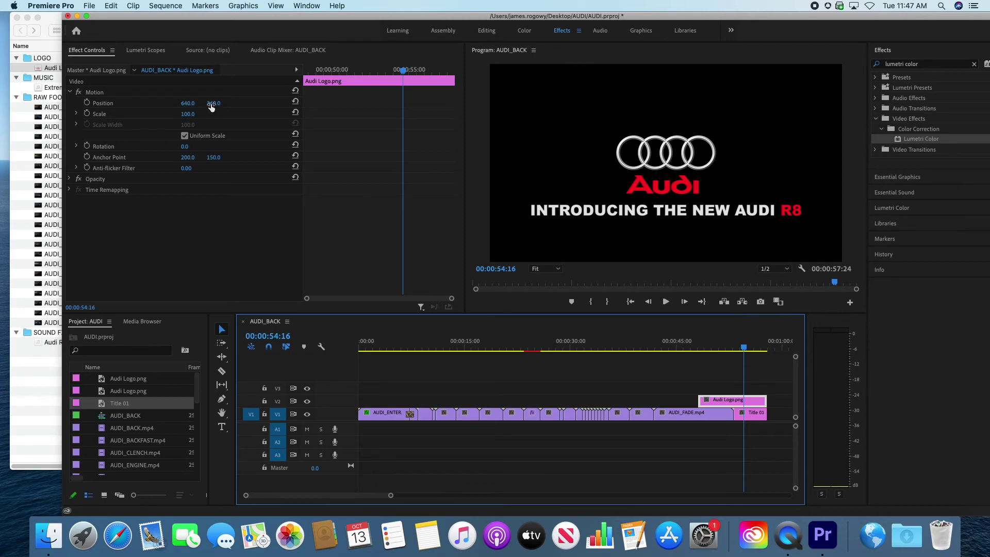
pyautogui.moveTo(213, 105)
pyautogui.mouseDown()
pyautogui.moveTo(190, 105)
pyautogui.moveTo(209, 110)
pyautogui.mouseUp()
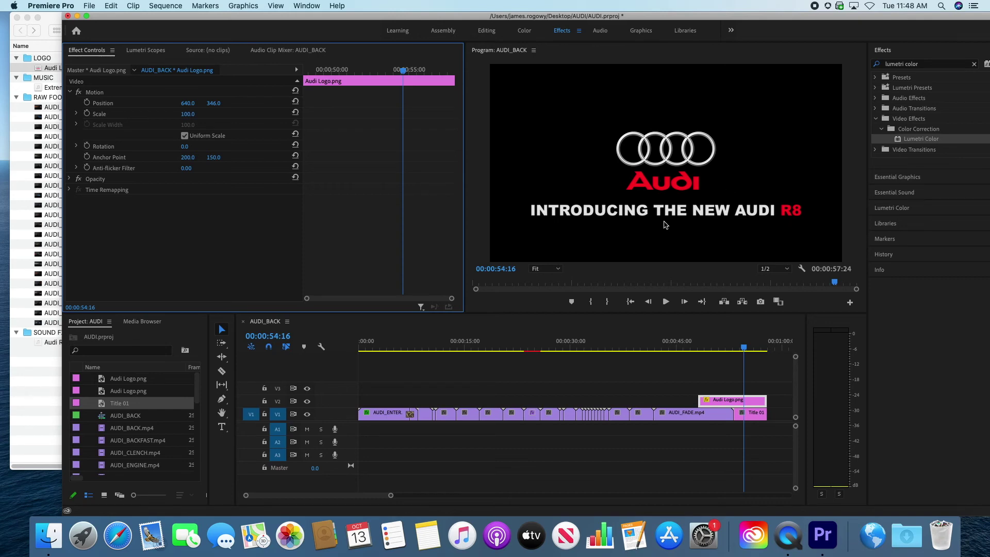
pyautogui.moveTo(746, 352); pyautogui.dragTo(718, 346)
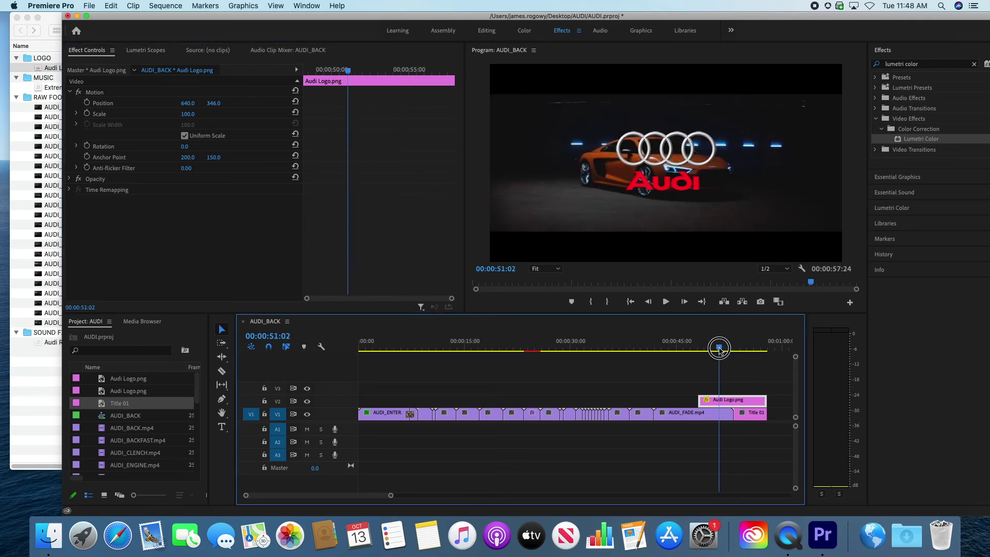
# Park the playhead at 00:00:13:22 with roughly 0–27 seconds shown on the timeline
pyautogui.moveTo(392, 495); pyautogui.dragTo(406, 495)
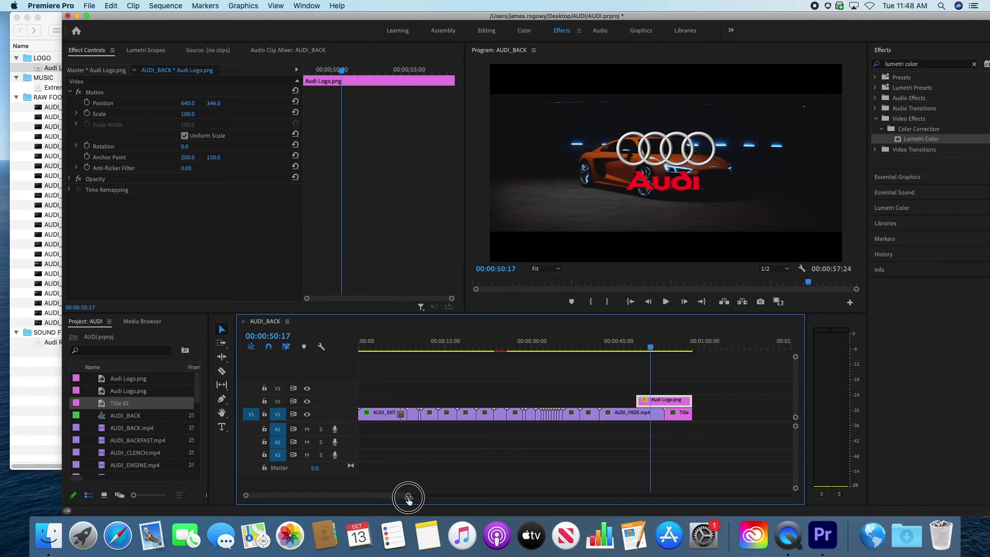
pyautogui.click(649, 349)
pyautogui.moveTo(651, 349); pyautogui.dragTo(440, 347)
pyautogui.moveTo(412, 496); pyautogui.dragTo(342, 496)
pyautogui.moveTo(574, 348); pyautogui.dragTo(575, 348)
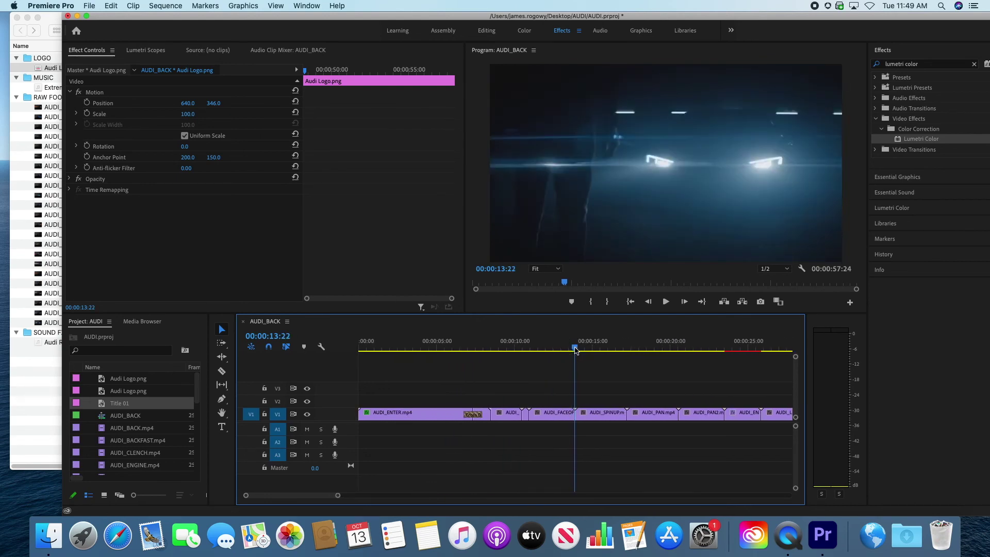
pyautogui.click(58, 24)
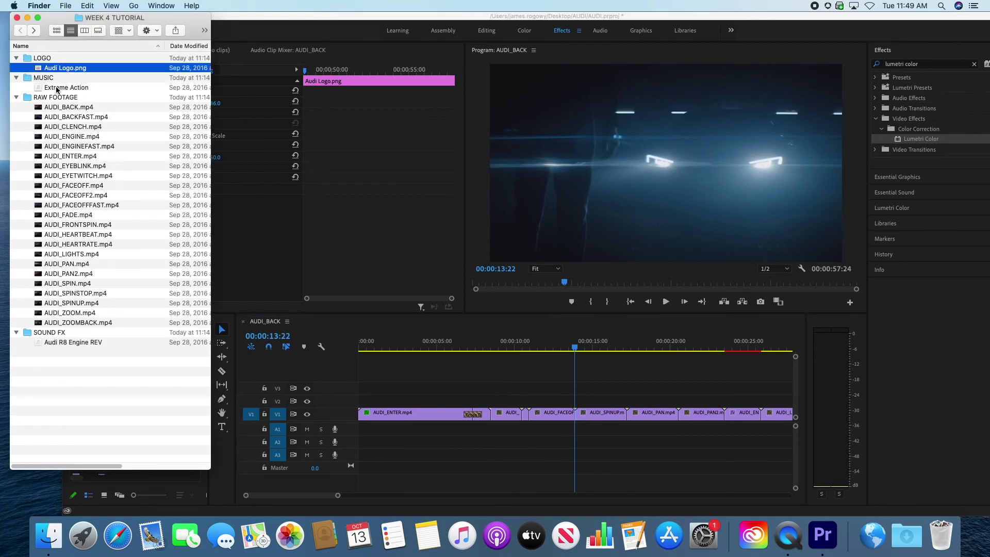
# Drop Audi R8 Engine REV.mp3 onto A1 at about 13 seconds and mute track A1
pyautogui.moveTo(60, 344)
pyautogui.mouseDown()
pyautogui.moveTo(612, 436)
pyautogui.moveTo(567, 436)
pyautogui.moveTo(582, 438)
pyautogui.mouseUp()
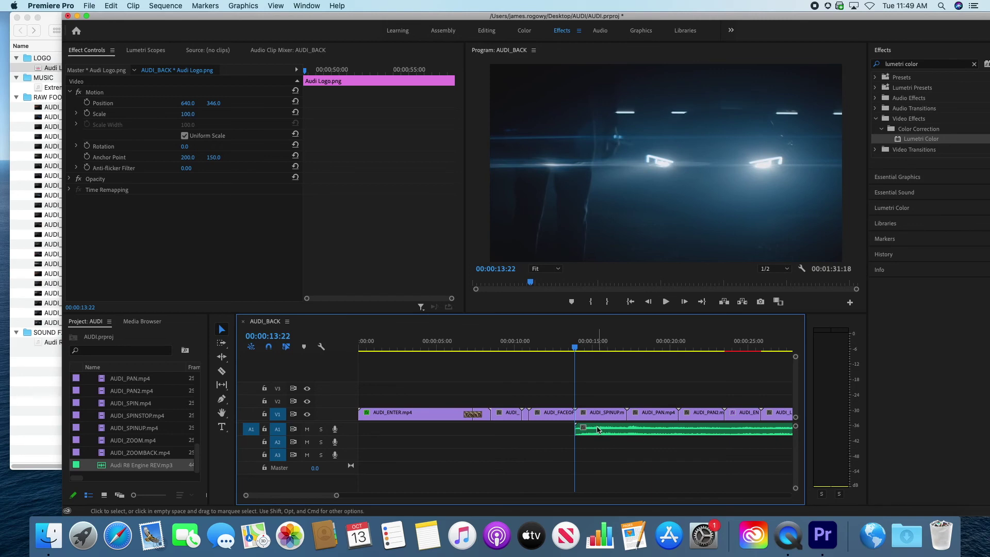
pyautogui.moveTo(576, 350)
pyautogui.mouseDown()
pyautogui.moveTo(616, 352)
pyautogui.moveTo(579, 359)
pyautogui.moveTo(656, 354)
pyautogui.moveTo(568, 364)
pyautogui.mouseUp()
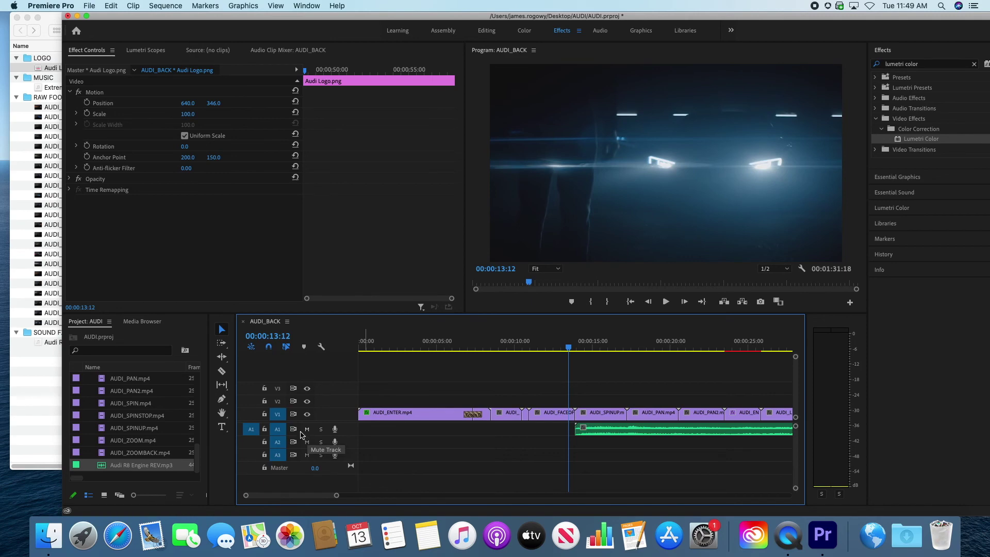
pyautogui.click(308, 429)
pyautogui.click(571, 347)
pyautogui.moveTo(571, 348); pyautogui.dragTo(628, 349)
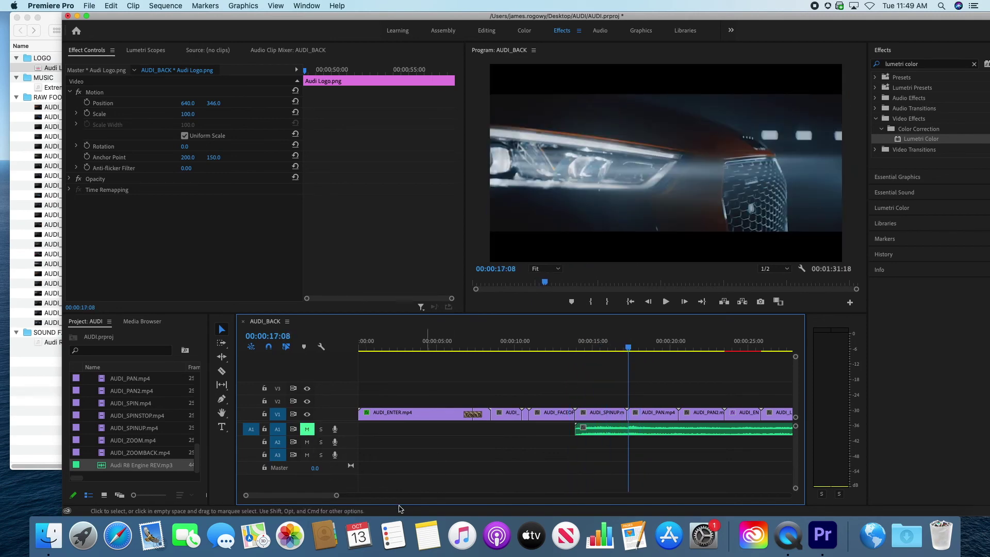
# Trim the engine sound clip on A1 to end at the playhead at 00:00:41:21
pyautogui.moveTo(336, 496); pyautogui.dragTo(433, 496)
pyautogui.moveTo(541, 348)
pyautogui.mouseDown()
pyautogui.moveTo(570, 347)
pyautogui.moveTo(513, 347)
pyautogui.moveTo(541, 352)
pyautogui.mouseUp()
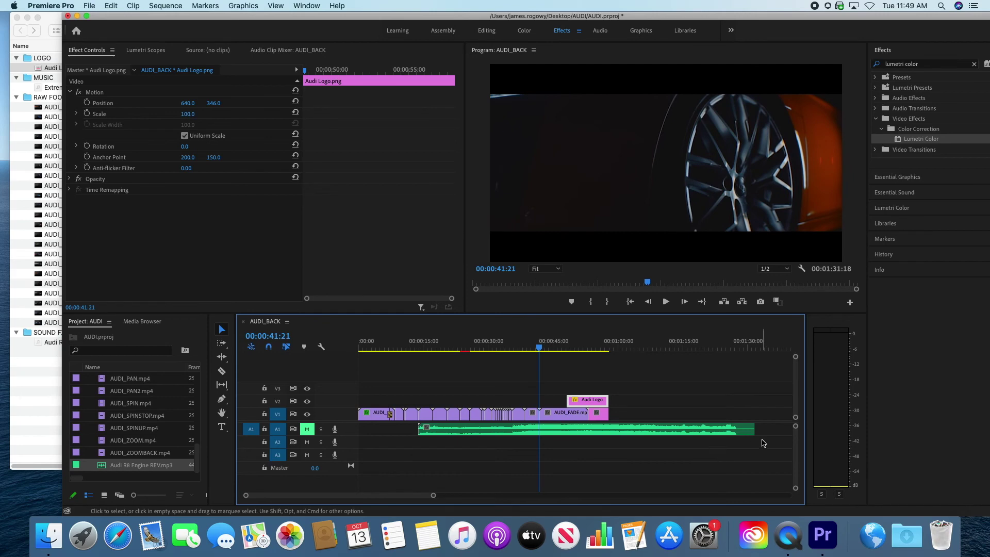
pyautogui.moveTo(753, 429); pyautogui.dragTo(539, 436)
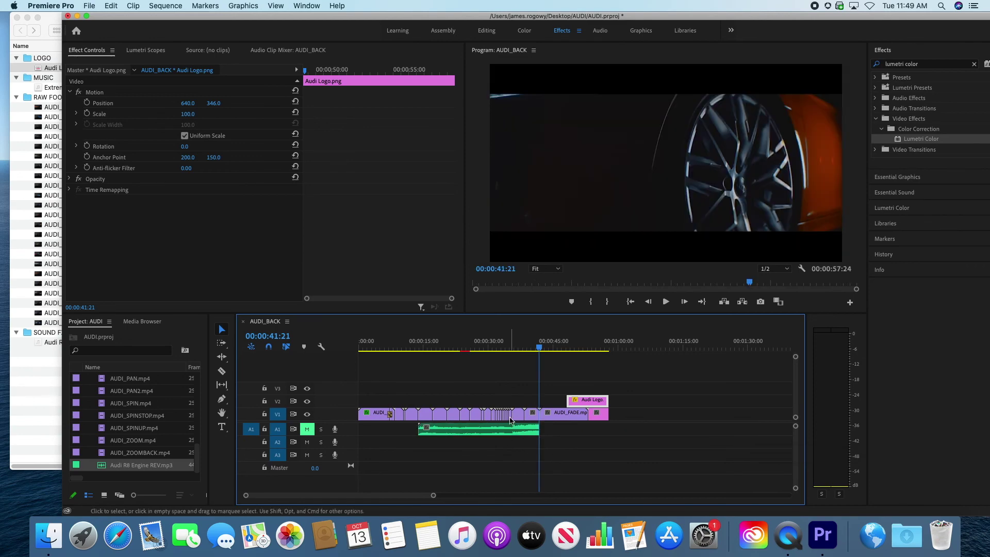
pyautogui.moveTo(540, 347)
pyautogui.mouseDown()
pyautogui.moveTo(380, 347)
pyautogui.moveTo(546, 350)
pyautogui.moveTo(529, 354)
pyautogui.mouseUp()
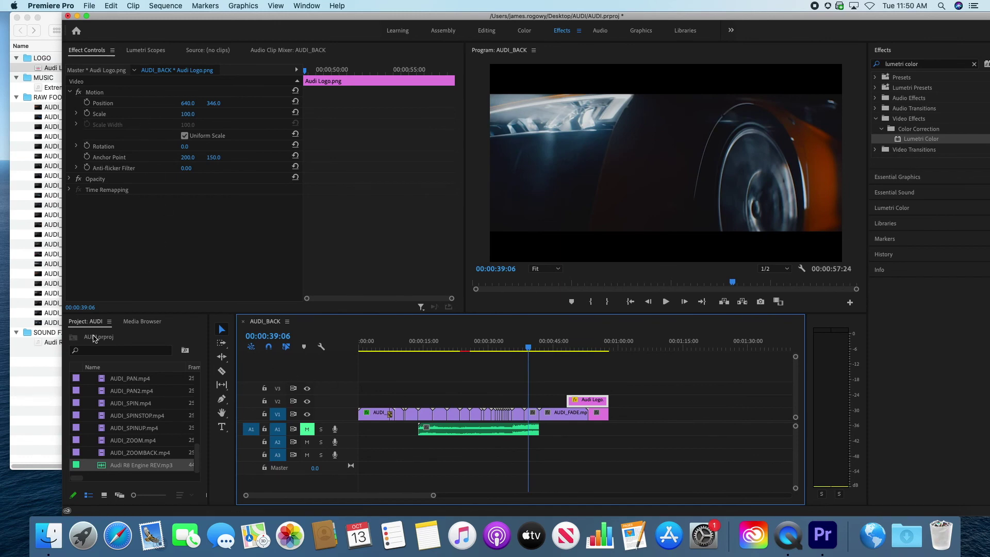
pyautogui.click(31, 388)
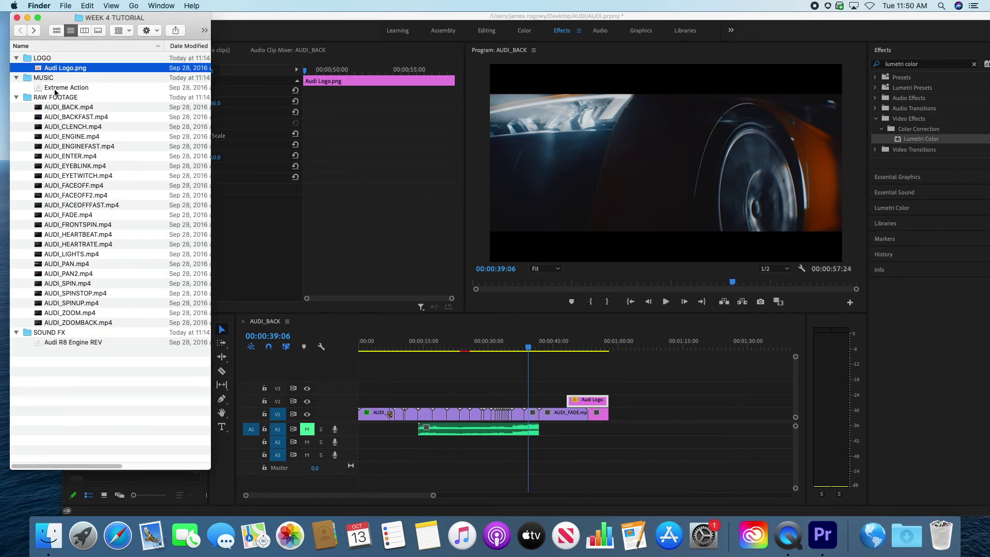
# Add Extreme Action.mp3 to A2 at the sequence start and shorten the music clip
pyautogui.moveTo(54, 88); pyautogui.dragTo(363, 444)
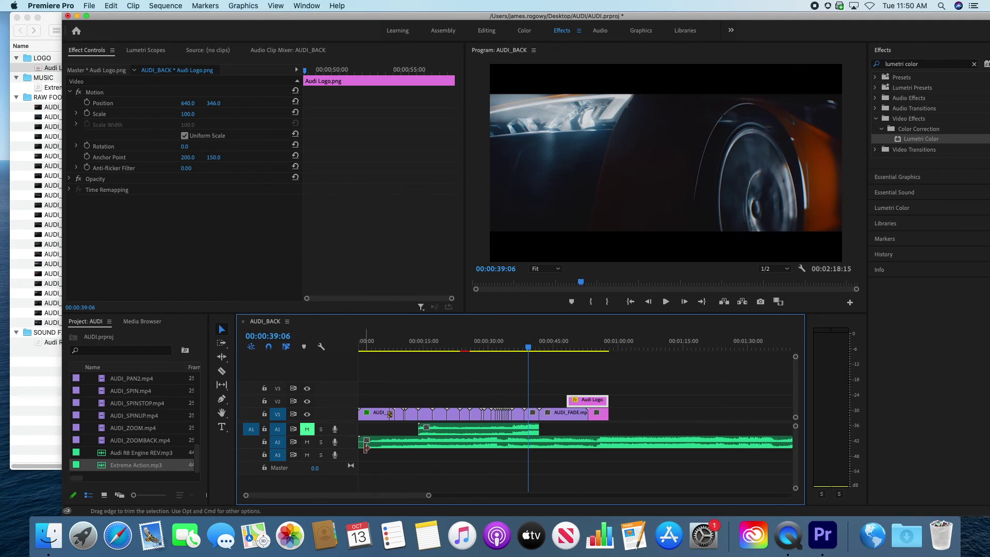
pyautogui.moveTo(428, 496); pyautogui.dragTo(476, 495)
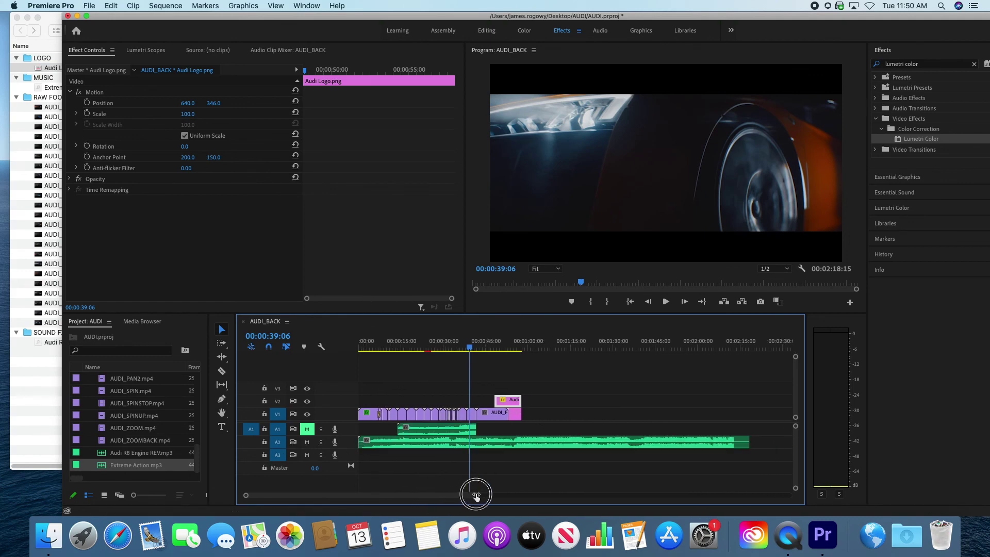
pyautogui.moveTo(747, 441); pyautogui.dragTo(521, 438)
pyautogui.moveTo(477, 496); pyautogui.dragTo(397, 496)
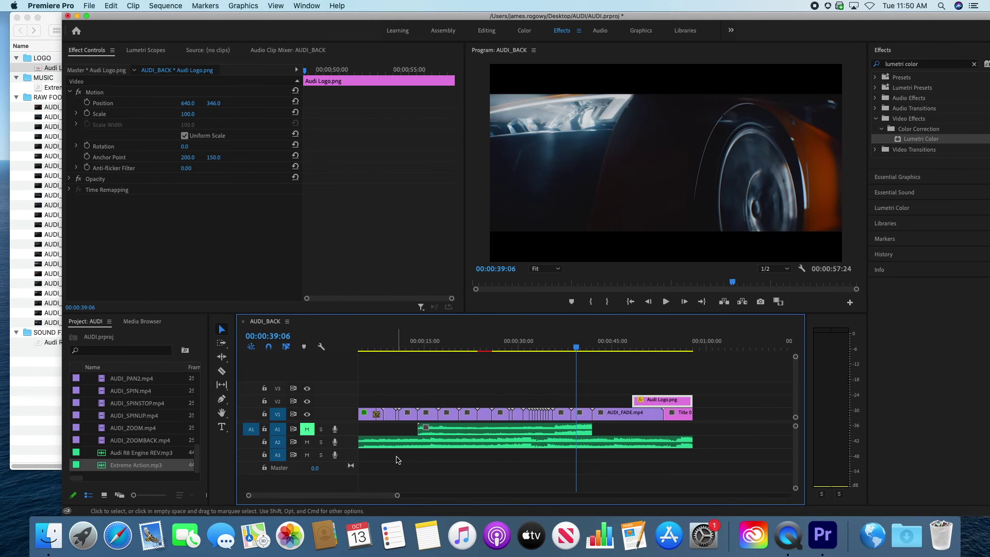
# Rewind the timeline to 00:00, scrub through the footage and unmute track A1
pyautogui.hscroll(-2, 367, 496)
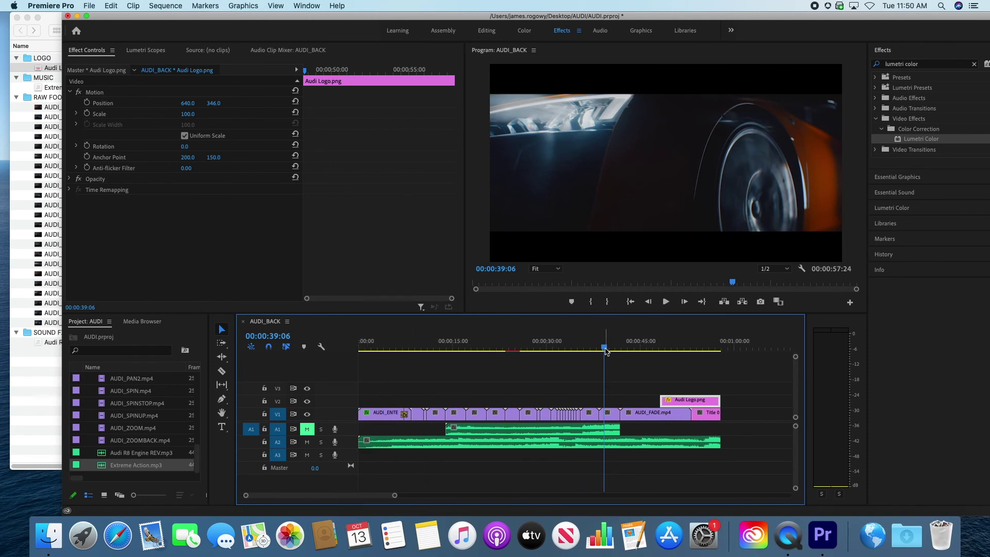
pyautogui.moveTo(607, 351)
pyautogui.mouseDown()
pyautogui.moveTo(626, 351)
pyautogui.moveTo(606, 350)
pyautogui.mouseUp()
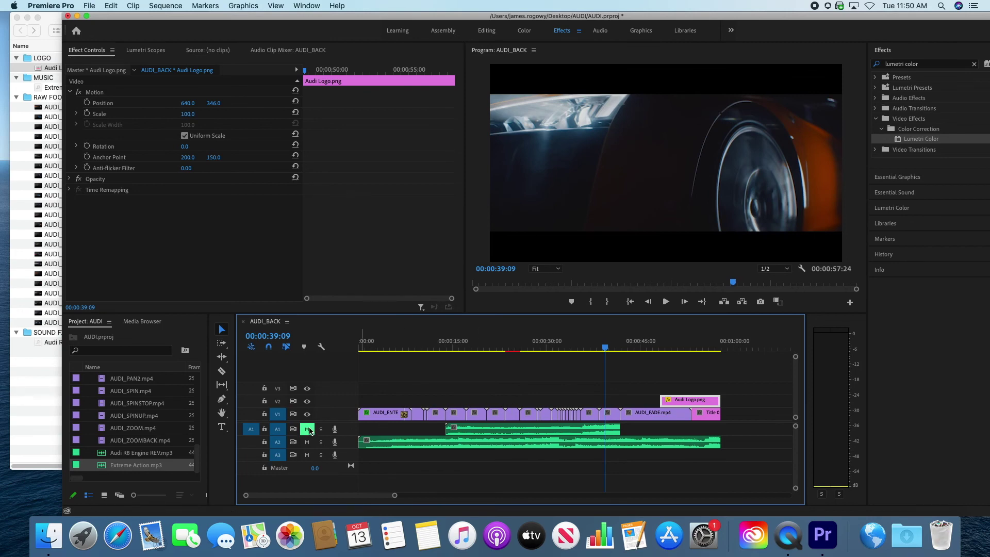
pyautogui.click(307, 429)
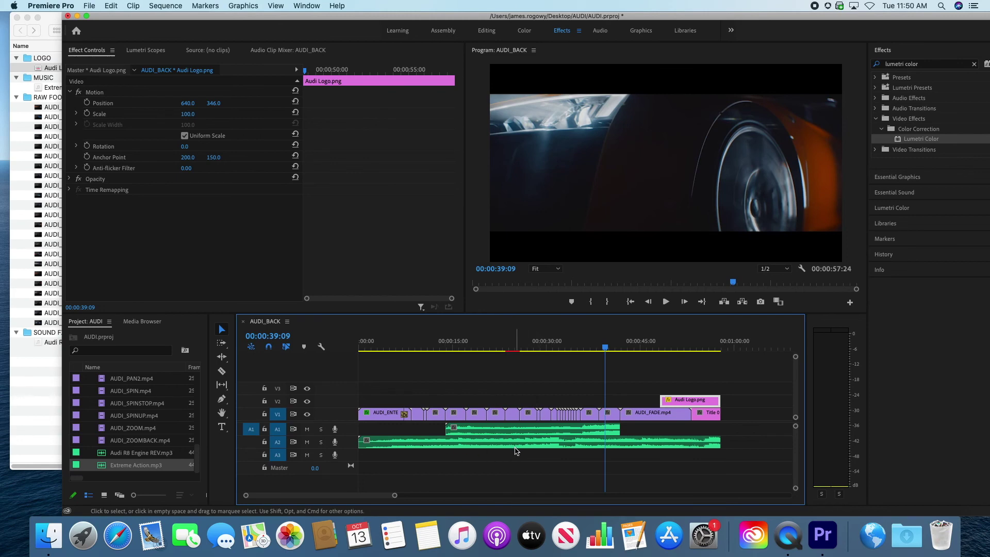
pyautogui.click(90, 5)
pyautogui.click(90, 4)
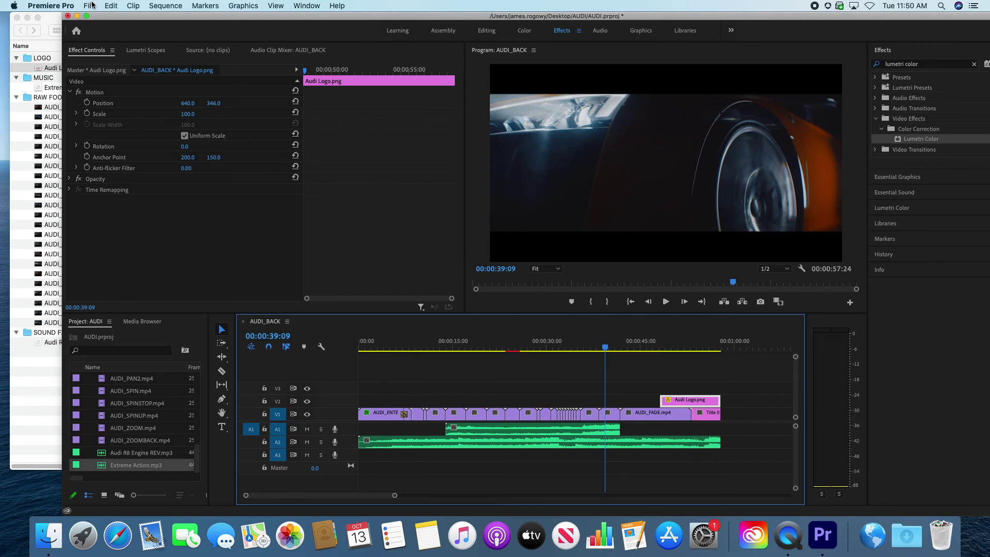
pyautogui.click(89, 5)
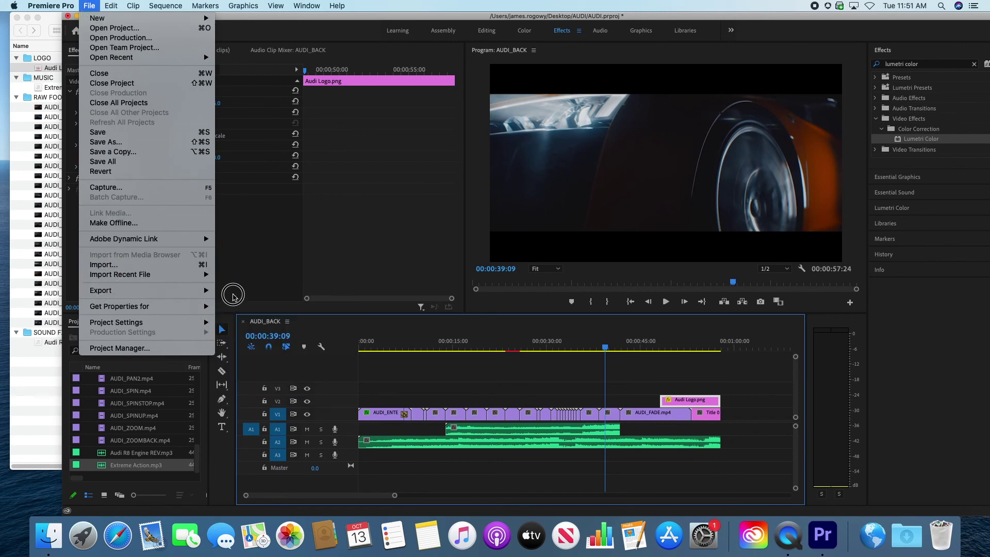
# Open the sequence's Export Settings and set the format to H.264
pyautogui.click(239, 297)
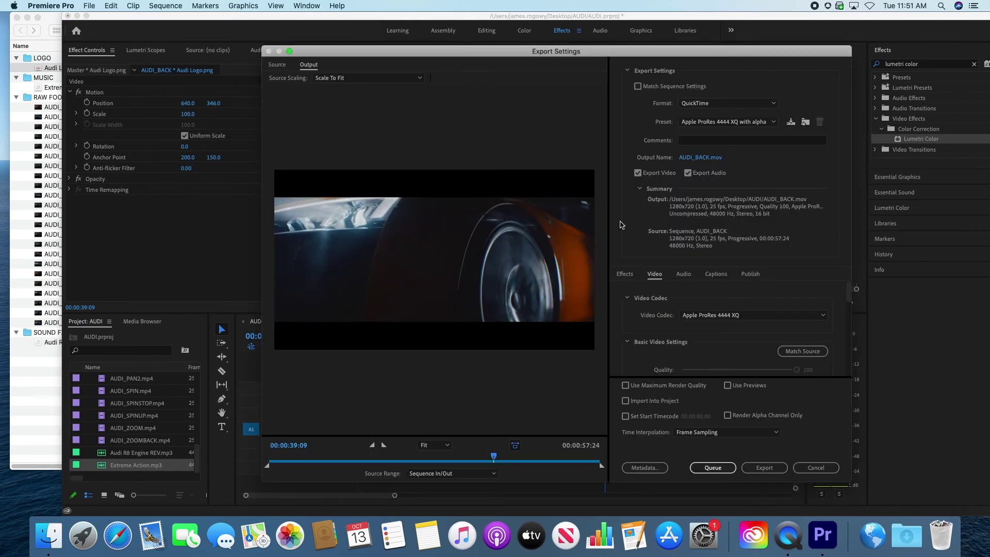
pyautogui.moveTo(537, 55); pyautogui.dragTo(501, 58)
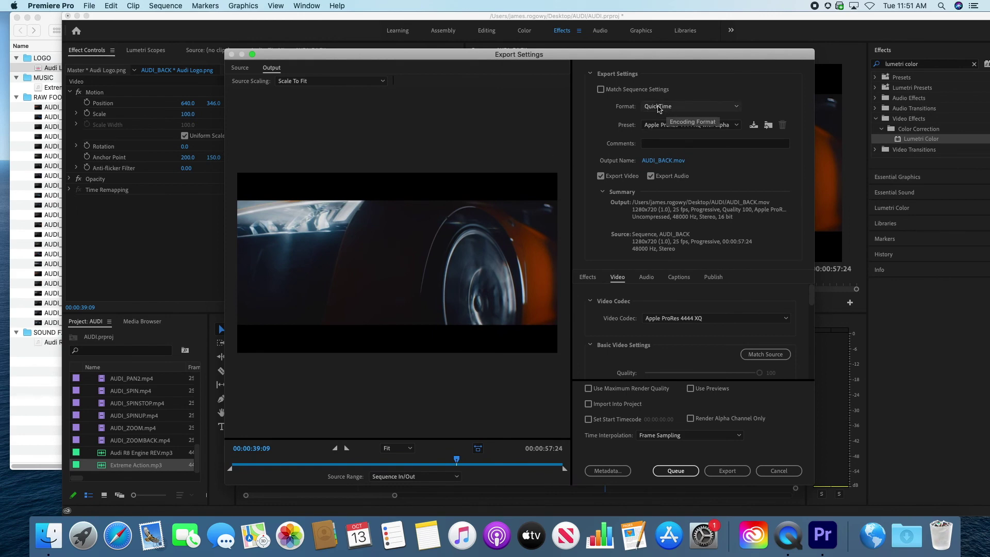
pyautogui.click(673, 108)
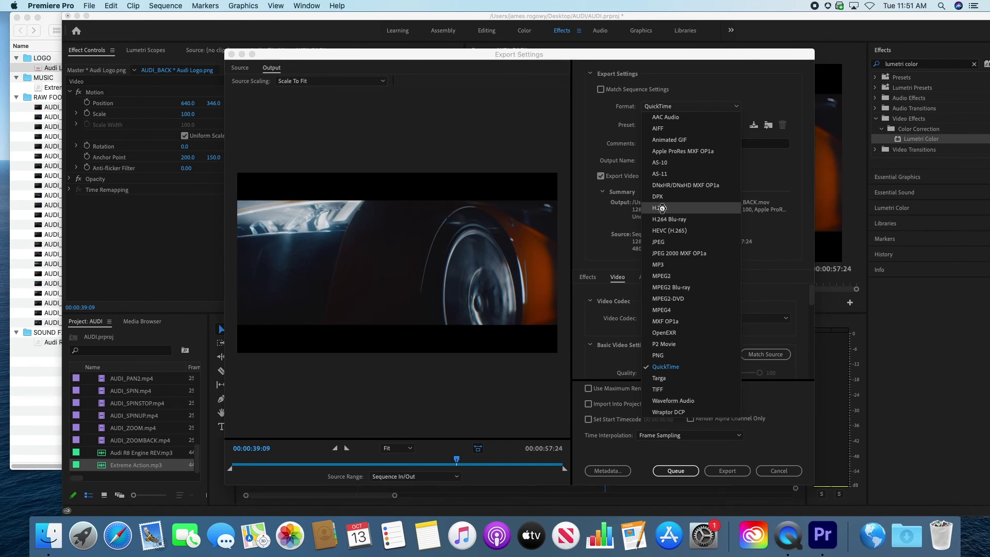
pyautogui.click(663, 208)
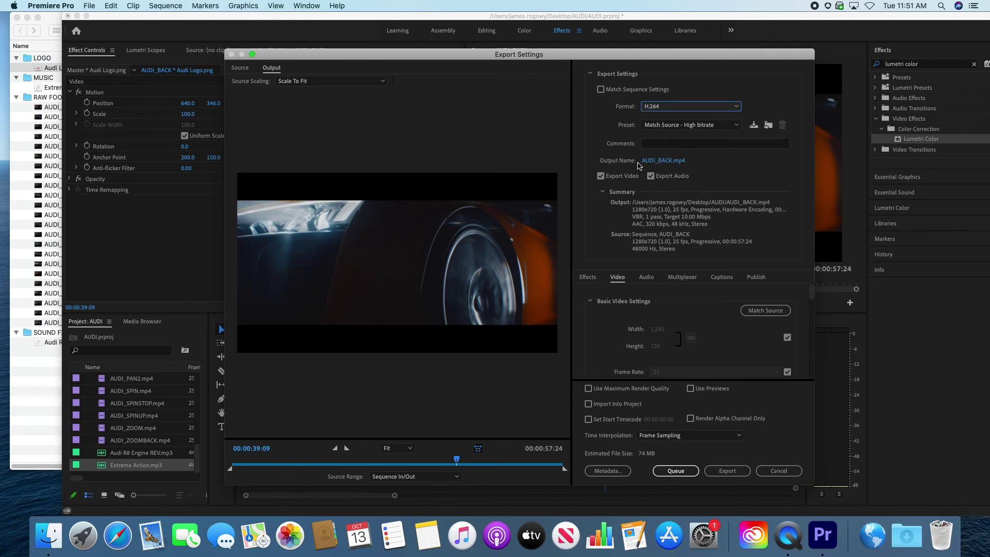
# Name the output AUDI.mp4 and save it to the Desktop
pyautogui.click(665, 160)
pyautogui.click(421, 127)
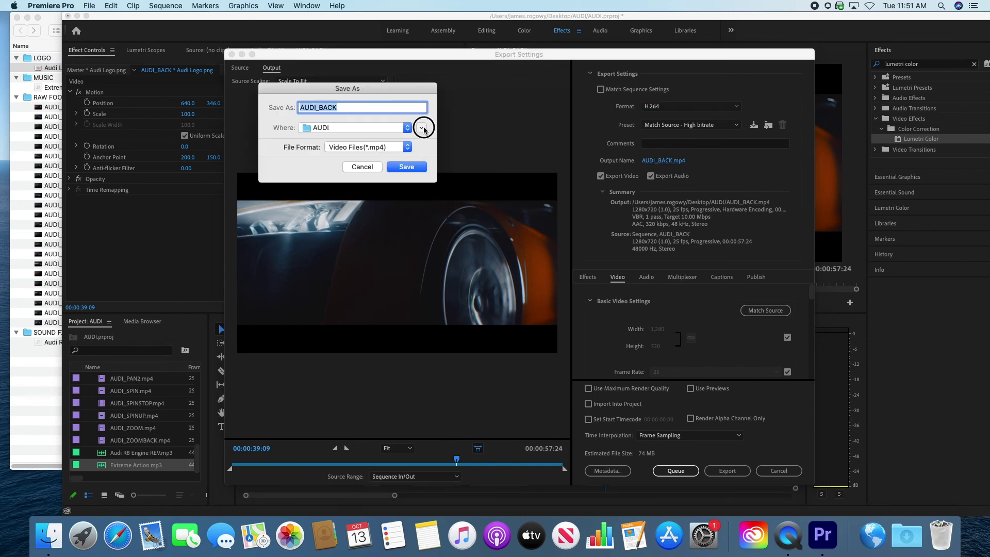
pyautogui.moveTo(307, 93); pyautogui.dragTo(384, 85)
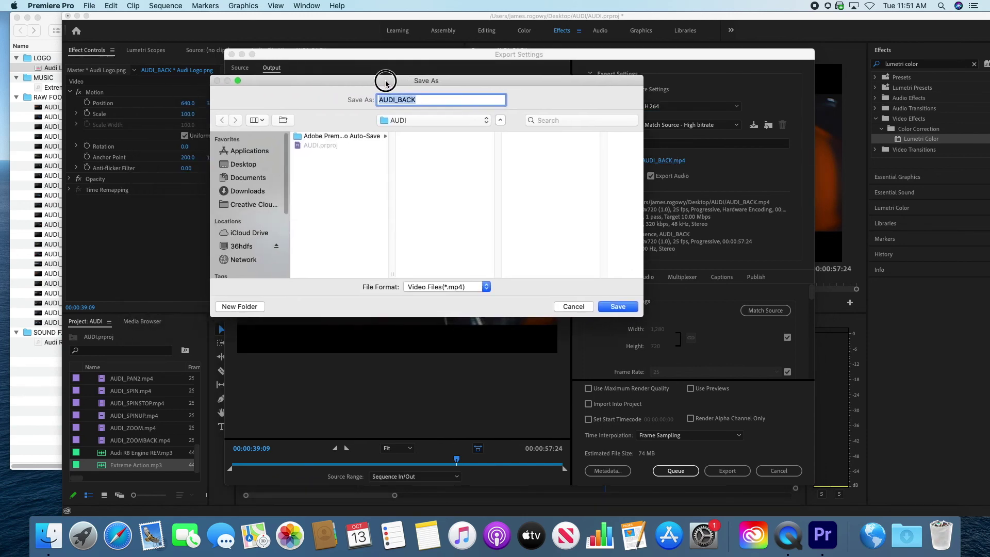
pyautogui.click(237, 164)
pyautogui.moveTo(418, 99); pyautogui.dragTo(393, 103)
pyautogui.press('BackSpace')
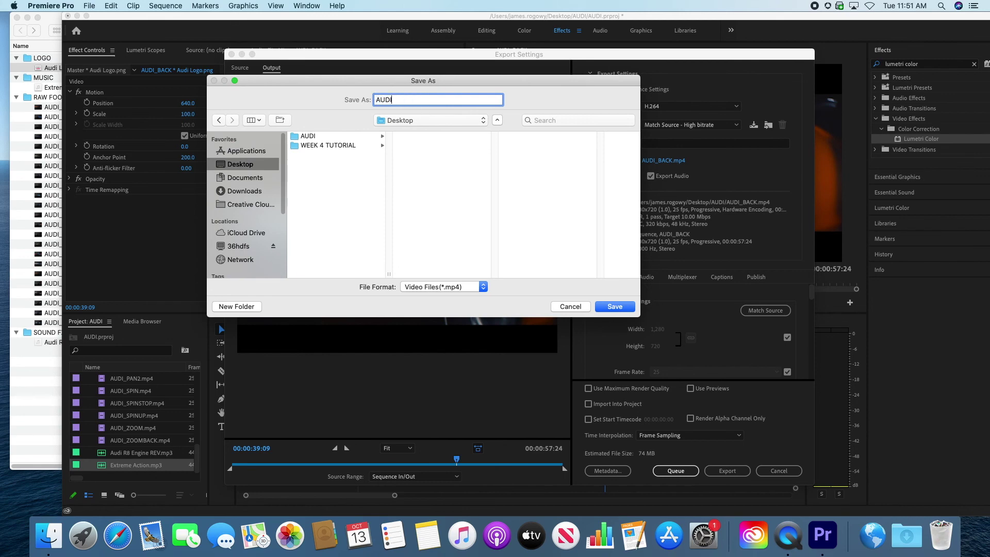
pyautogui.click(612, 307)
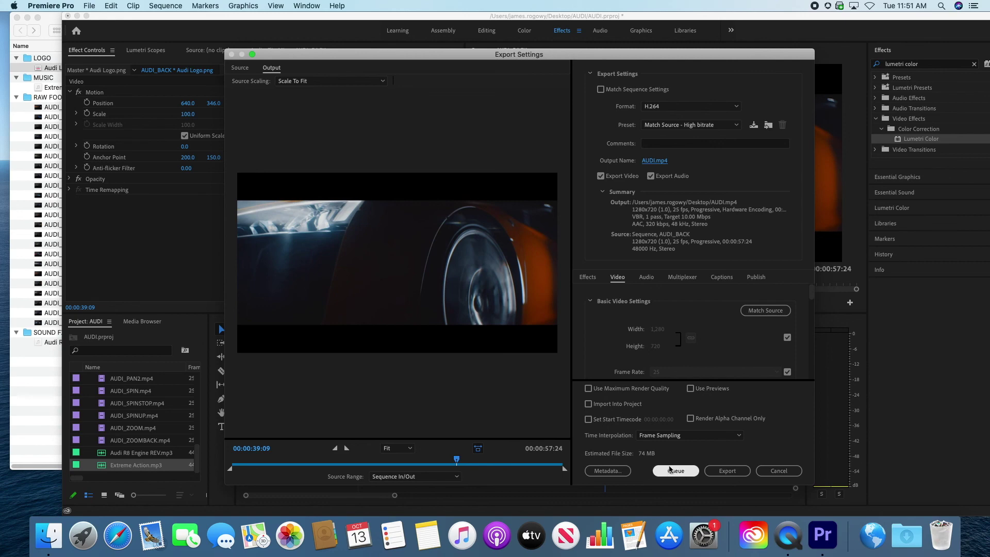
# Export the sequence to AUDI.mp4 on the Desktop and let encoding finish
pyautogui.click(727, 472)
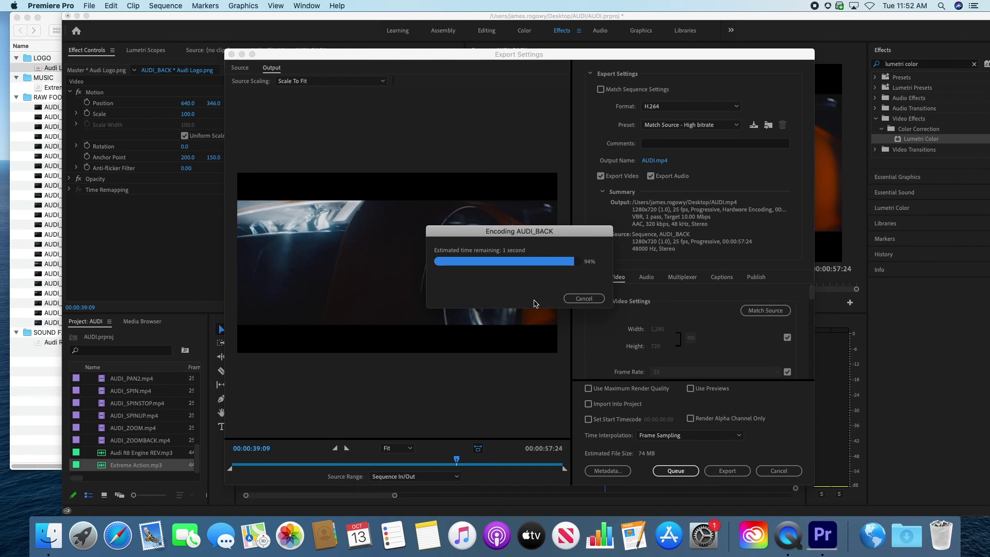
pyautogui.moveTo(413, 19); pyautogui.dragTo(361, 21)
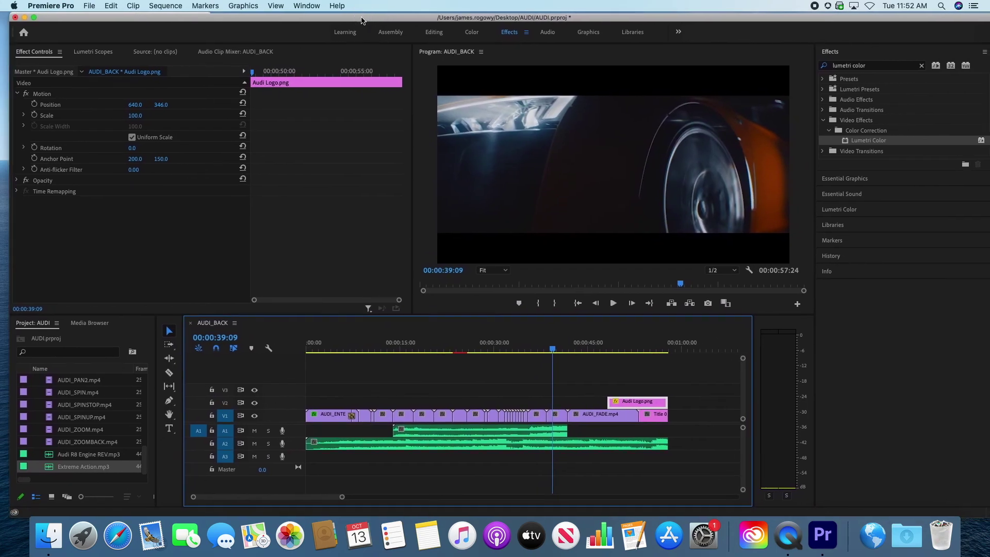
pyautogui.click(23, 18)
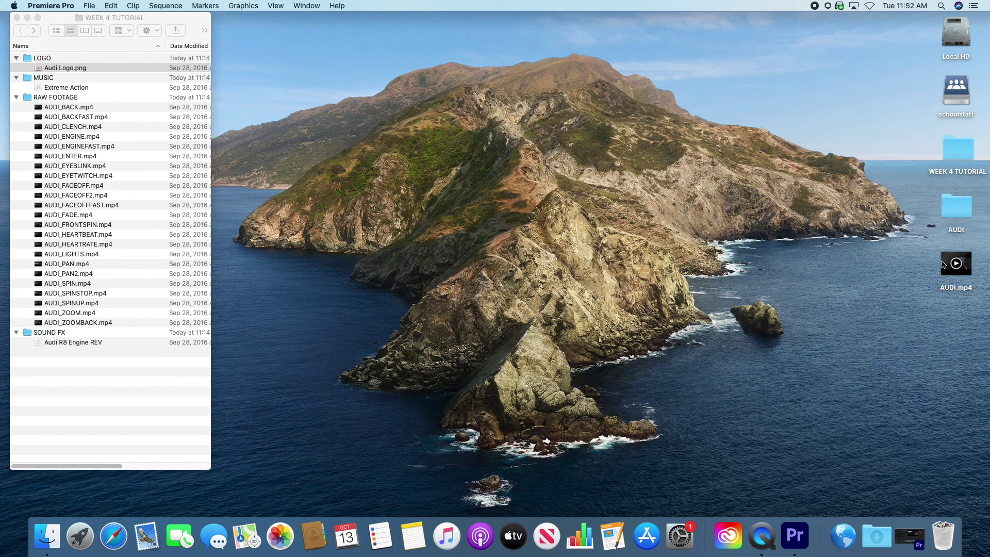
# Select AUDI.mp4 on the desktop and view it full screen in Quick Look
pyautogui.click(945, 264)
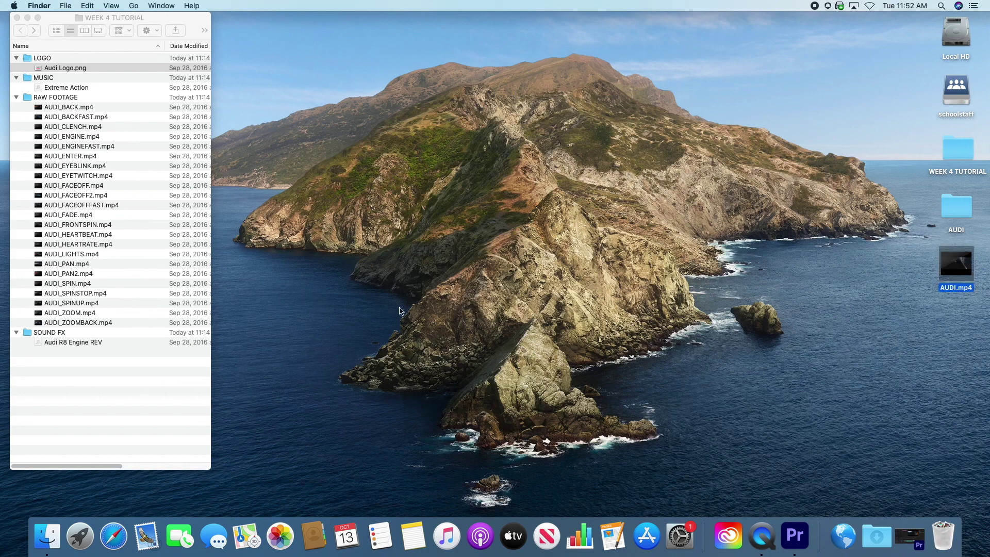
pyautogui.press('space')
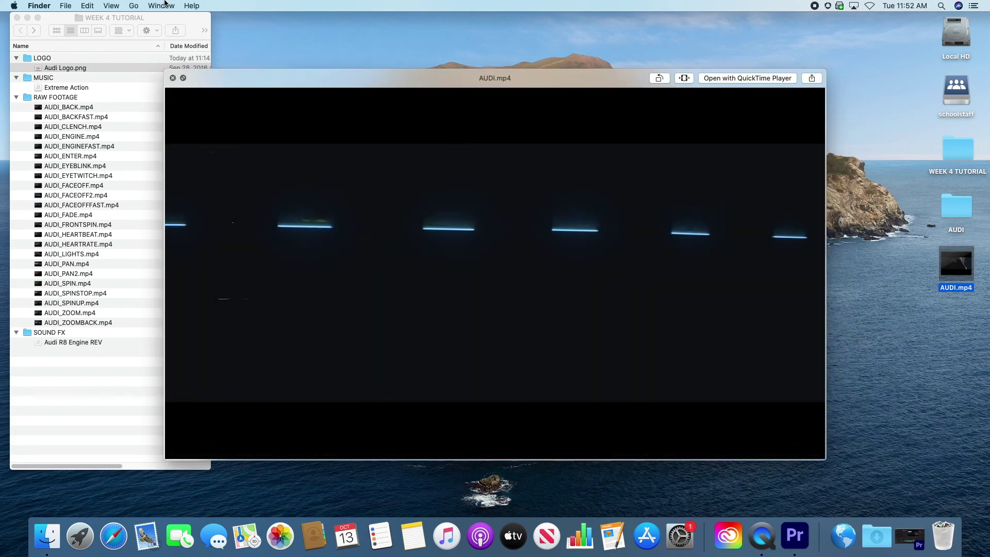
pyautogui.click(113, 6)
pyautogui.click(177, 77)
pyautogui.click(181, 80)
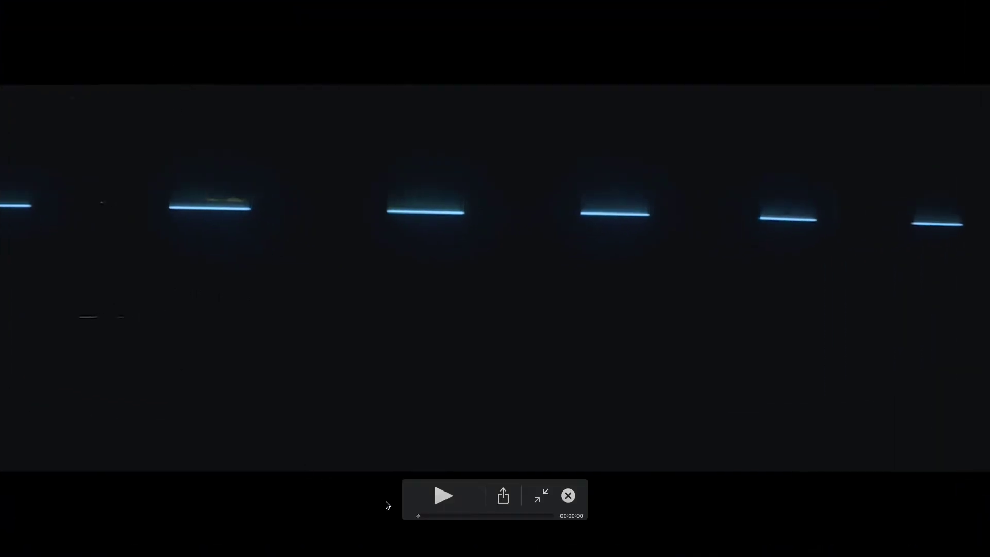
# Play AUDI.mp4 full screen through to the closing 'INTRODUCING THE NEW AUDI R8' title, then exit full screen
pyautogui.click(443, 495)
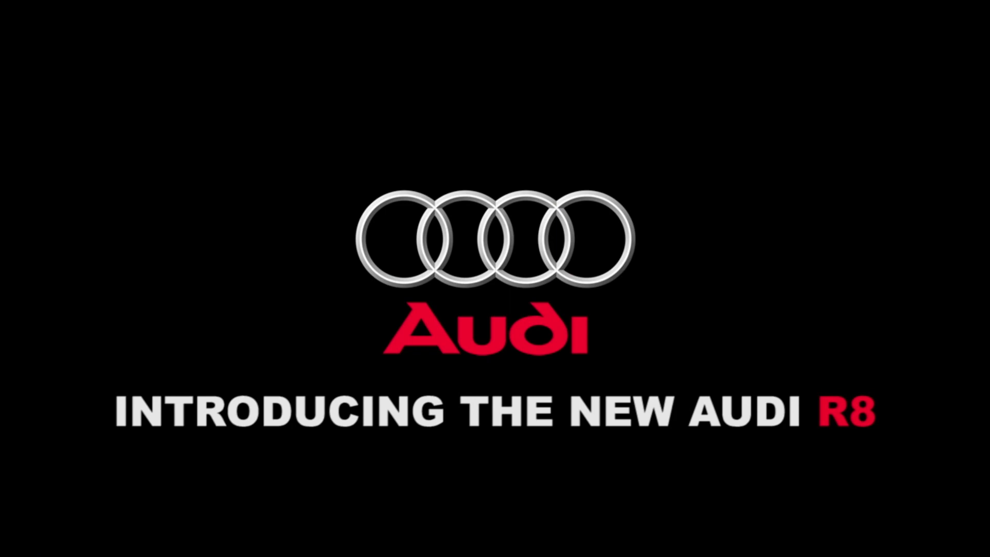
pyautogui.press('Escape')
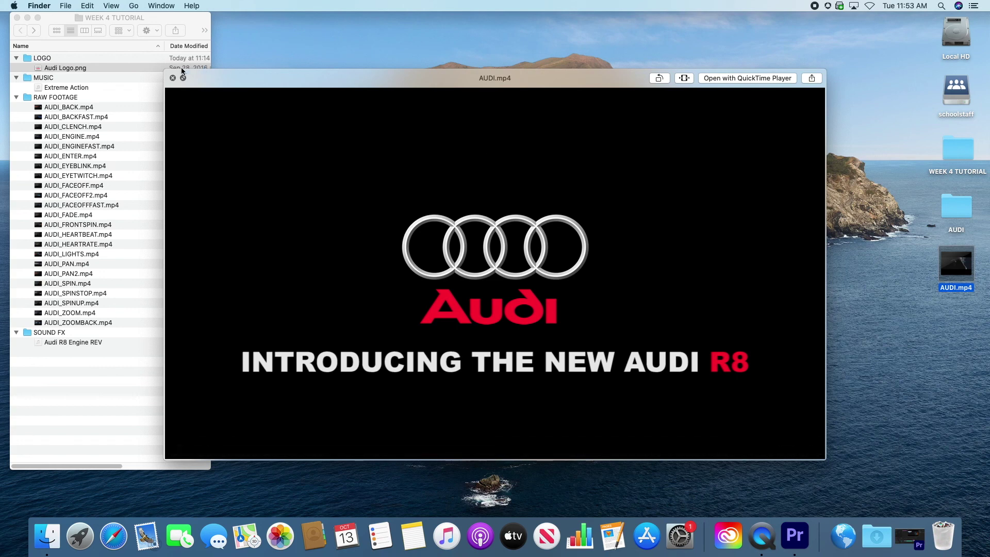
# Close the AUDI.mp4 Quick Look preview and restore Premiere Pro from the Dock
pyautogui.moveTo(513, 262)
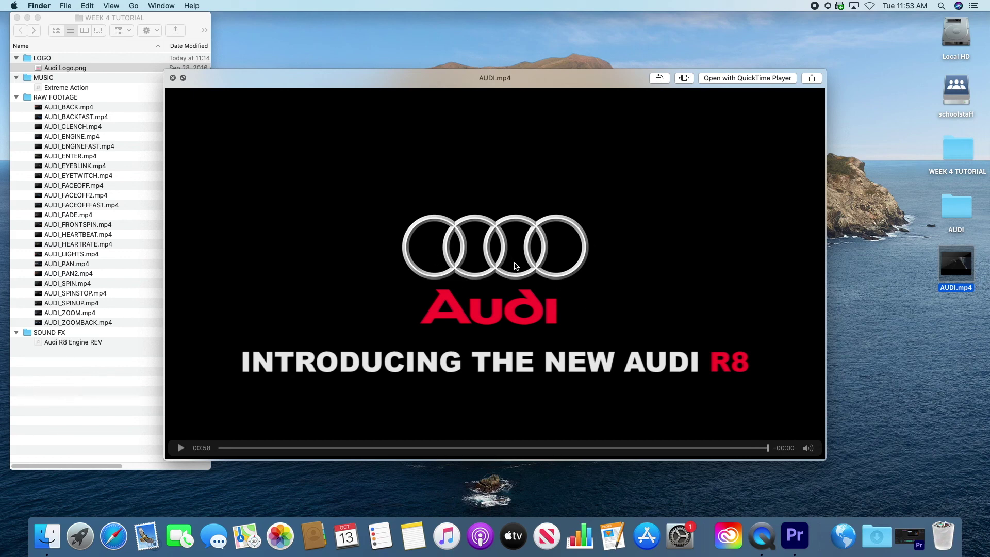
pyautogui.click(173, 78)
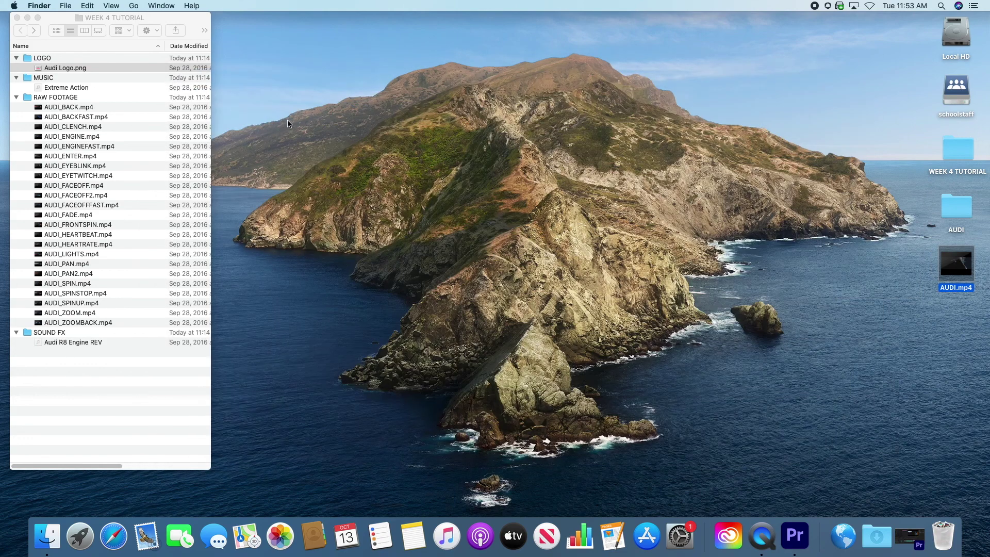
pyautogui.click(794, 536)
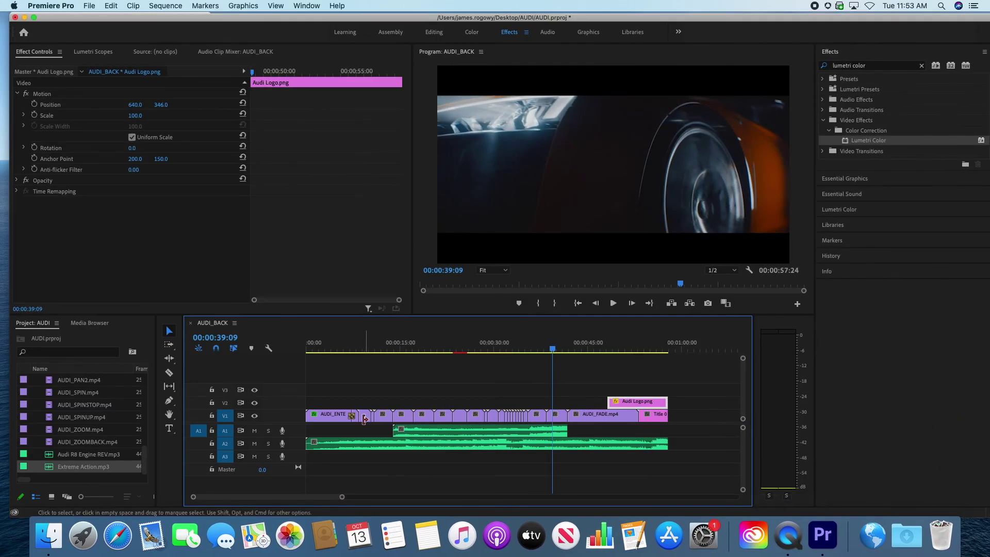